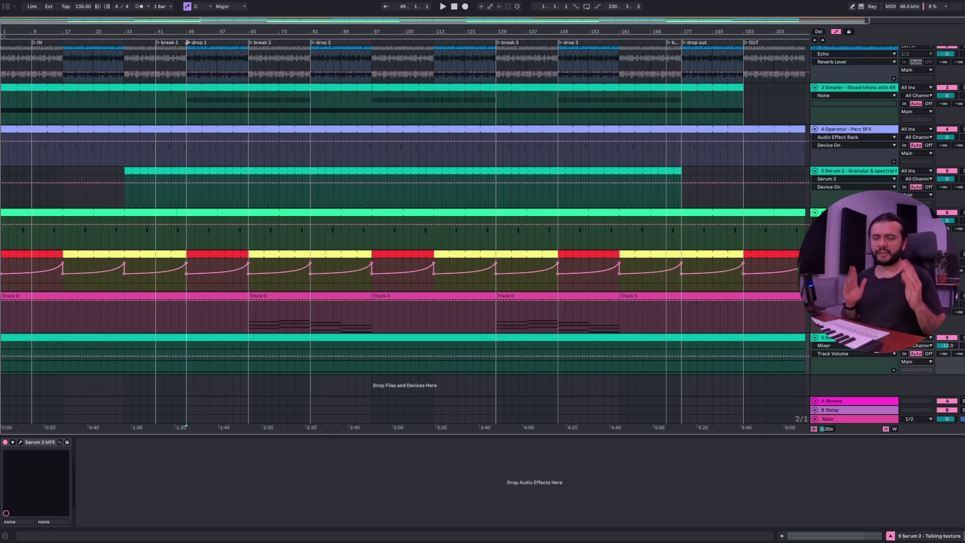
Step: Start playback from the drop 1 marker and look through the device chain of the Operator - Low End Mastery track
key("space")
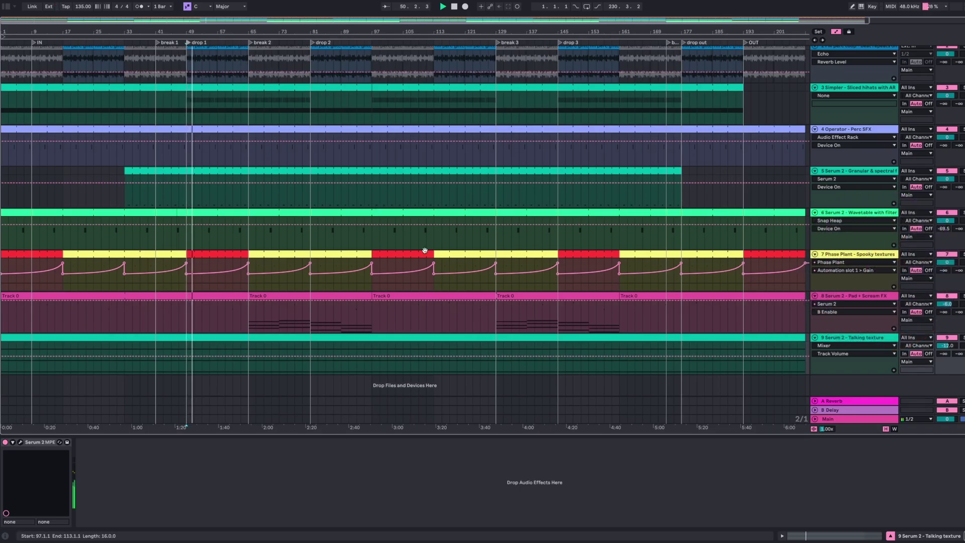
scroll(424, 253, "up", 2)
scroll(425, 253, "up", 1)
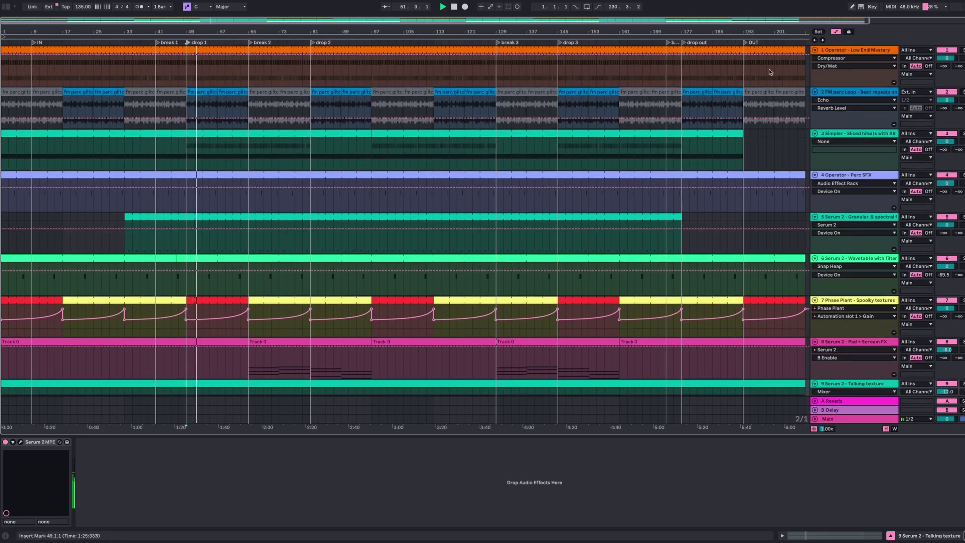
left_click(815, 51)
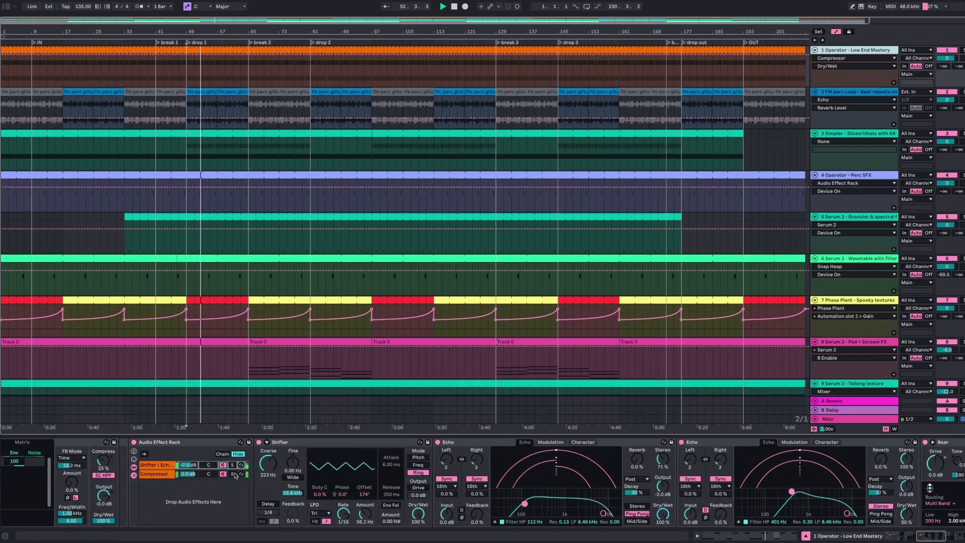
scroll(236, 476, "left", 10)
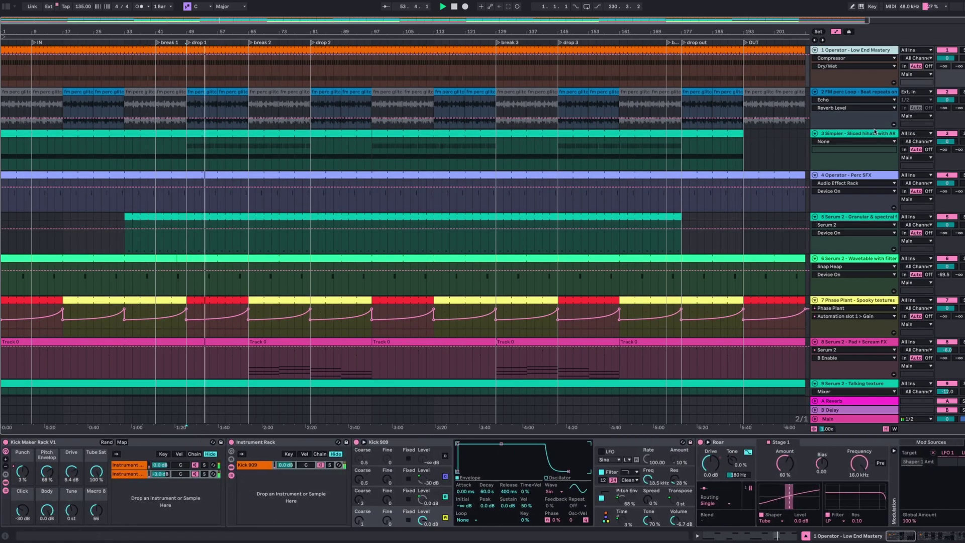
Step: Inspect the device chains of the FM perc loop, sliced hihats and Perc SFX tracks during playback
left_click(885, 106)
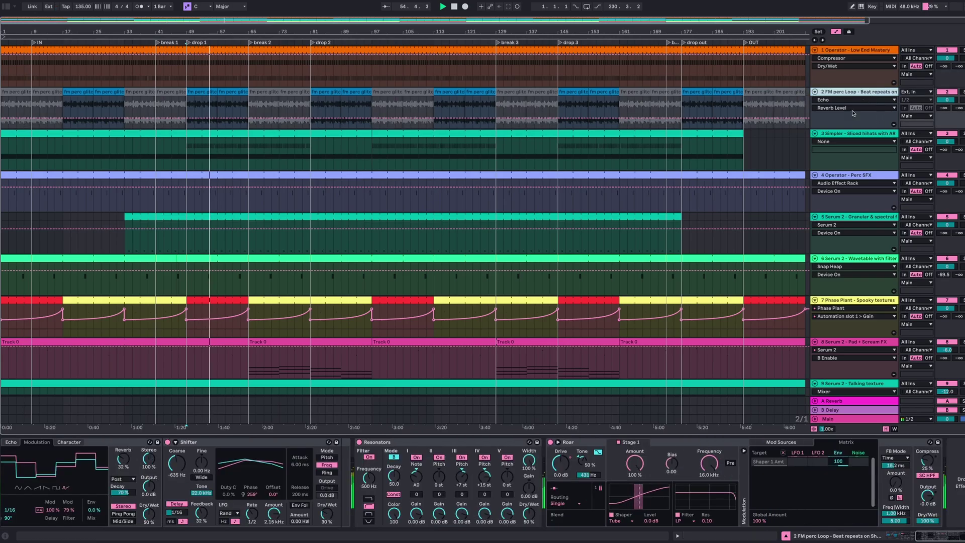
scroll(379, 475, "left", 10)
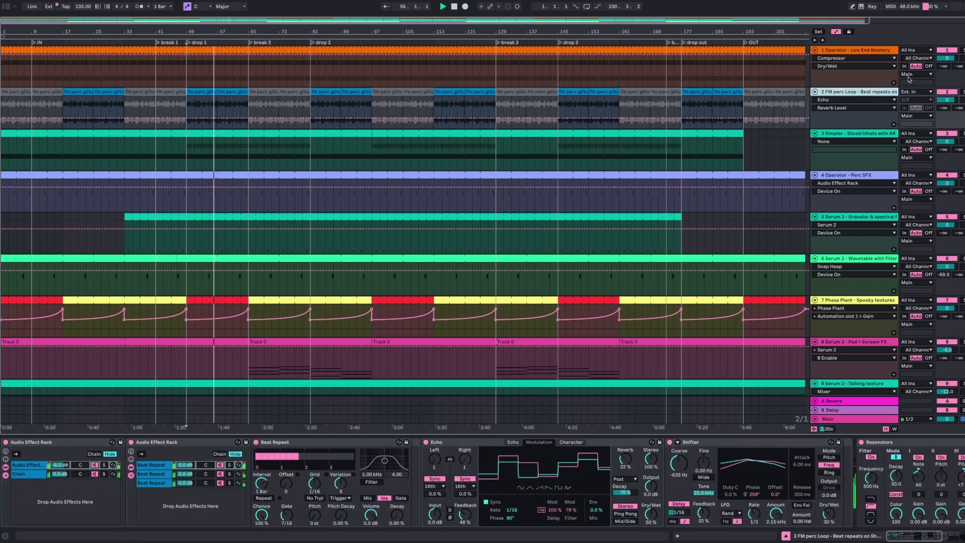
left_click(861, 135)
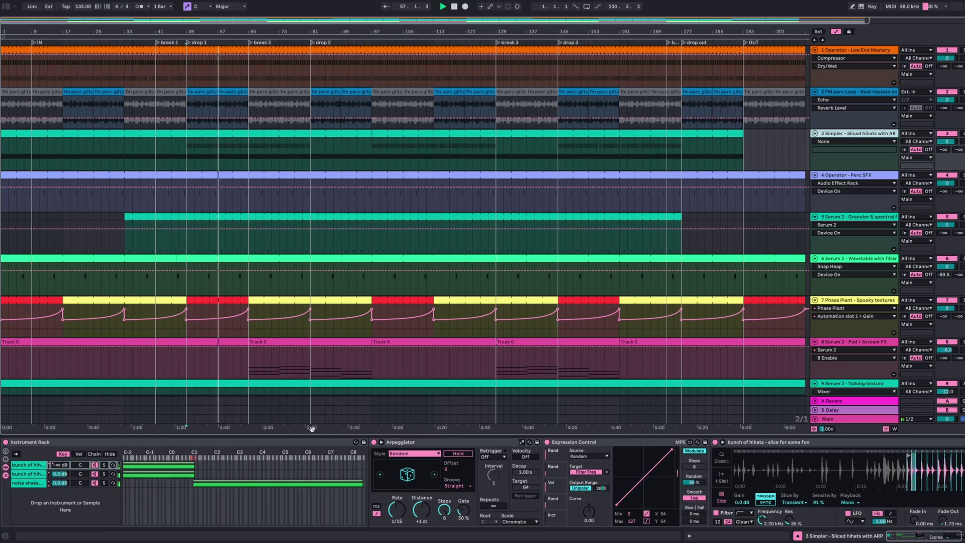
scroll(432, 455, "right", 3)
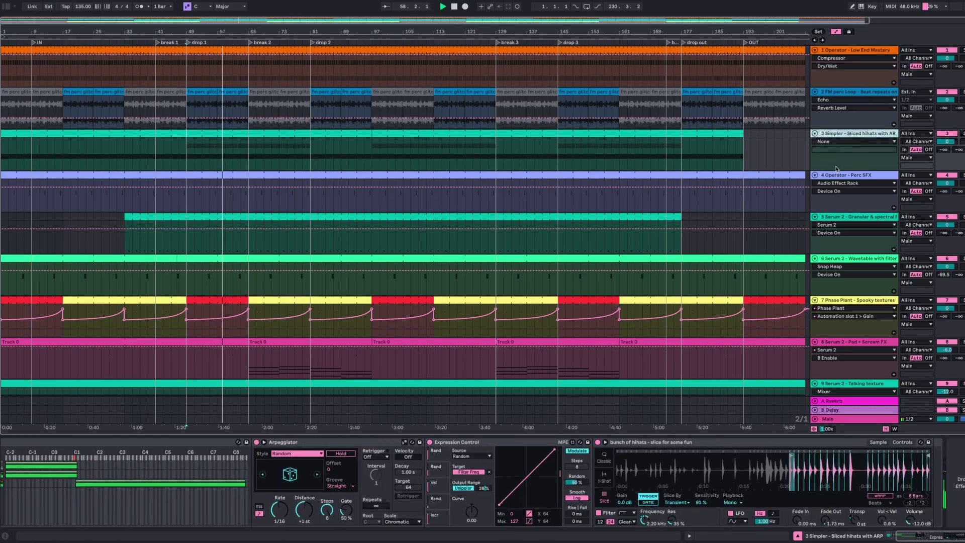
key("Down")
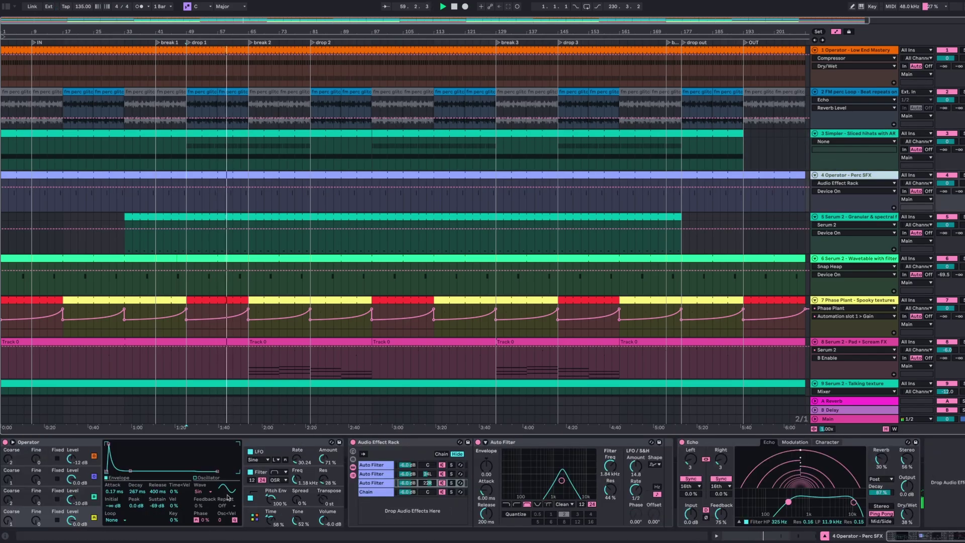
Step: View the Serum 2 patch on the Granular & spectral track in an enlarged, repositioned plug-in window, and close it
left_click(833, 220)
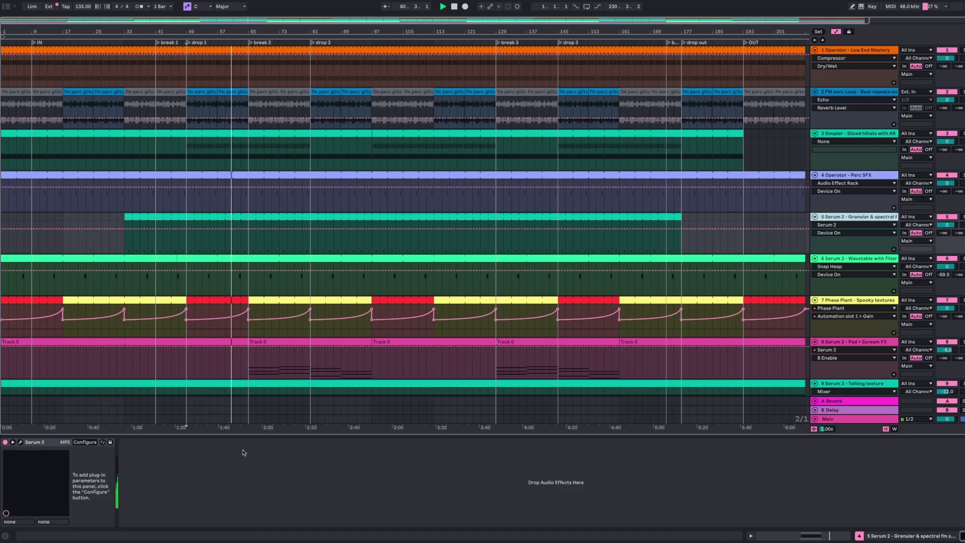
left_click(21, 442)
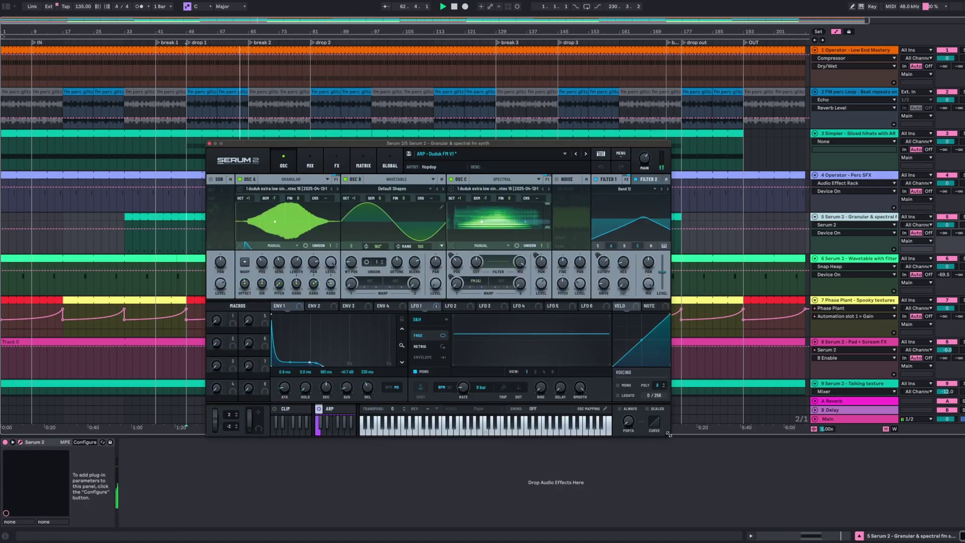
left_click_drag(669, 434, 745, 481)
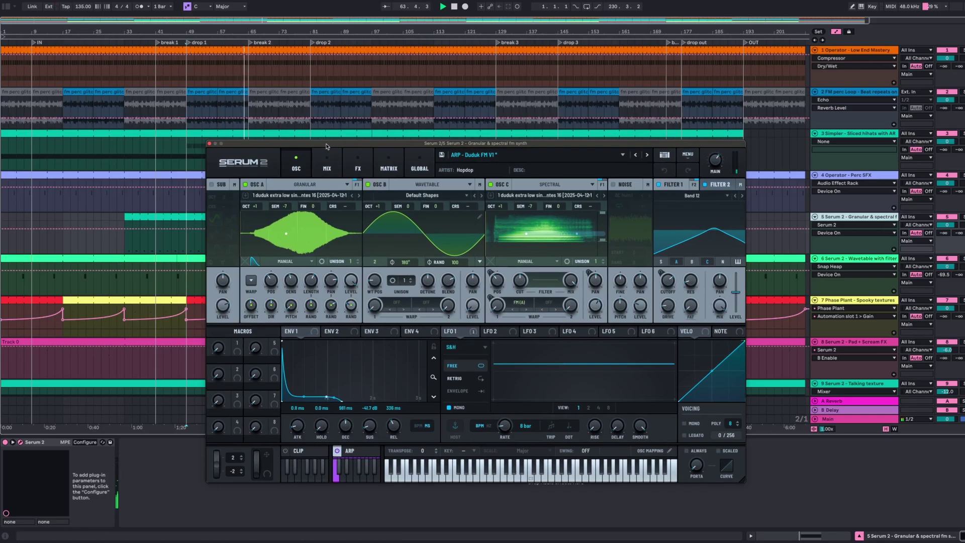
left_click_drag(324, 143, 278, 59)
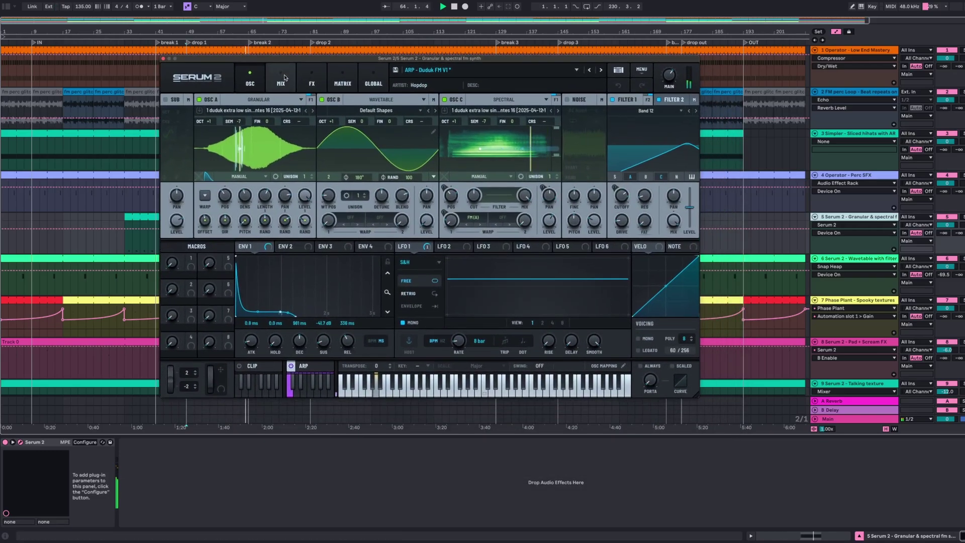
left_click(860, 219)
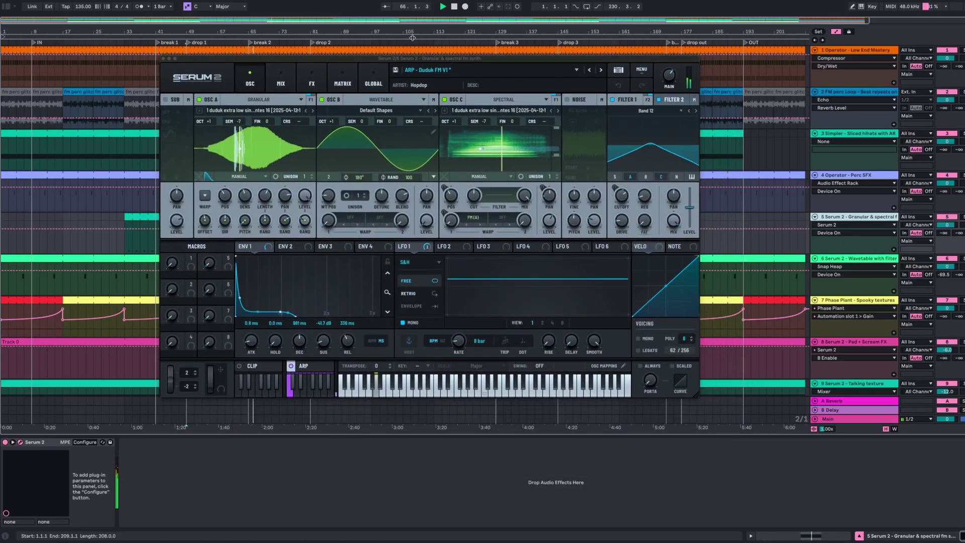
left_click(163, 59)
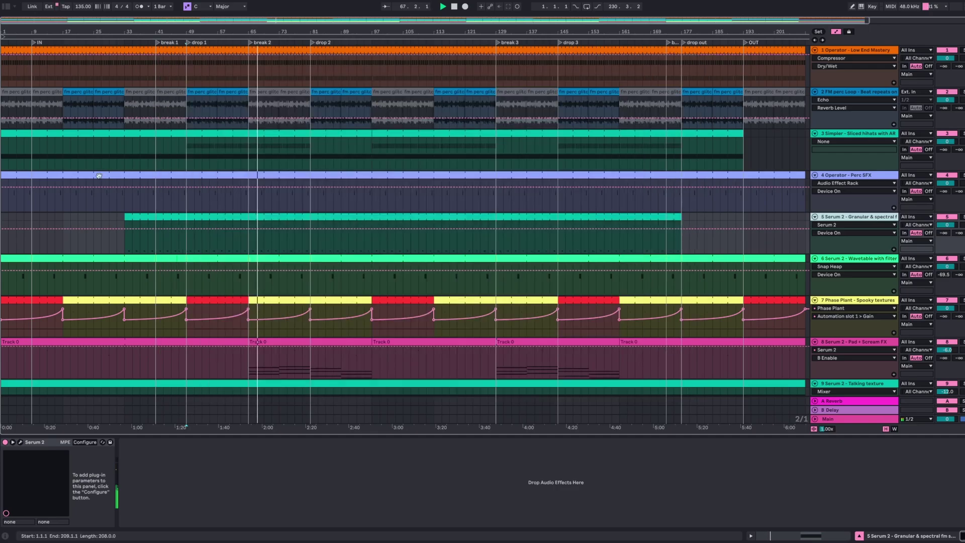
Step: Examine the Serum 2 patch on the Wavetable with filter track and close its plug-in window
left_click(816, 272)
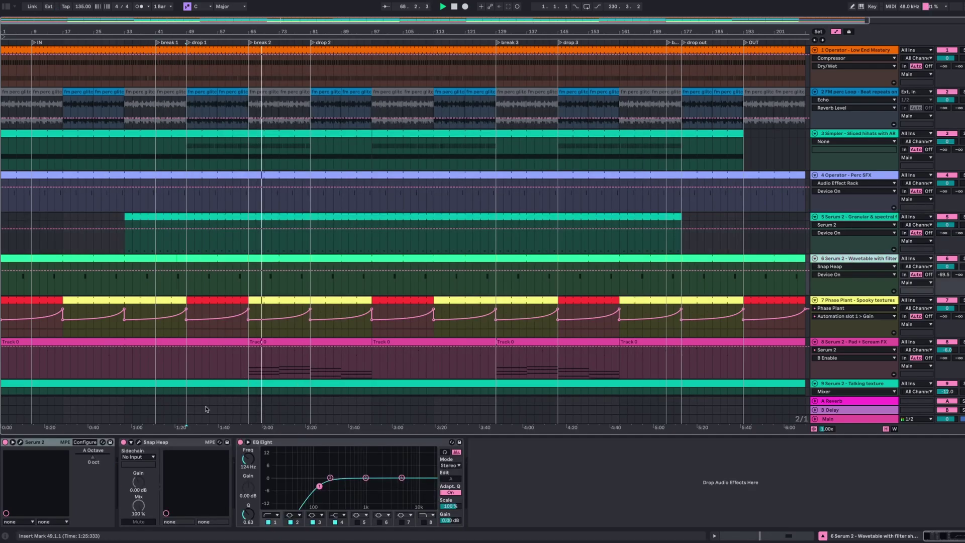
left_click(21, 442)
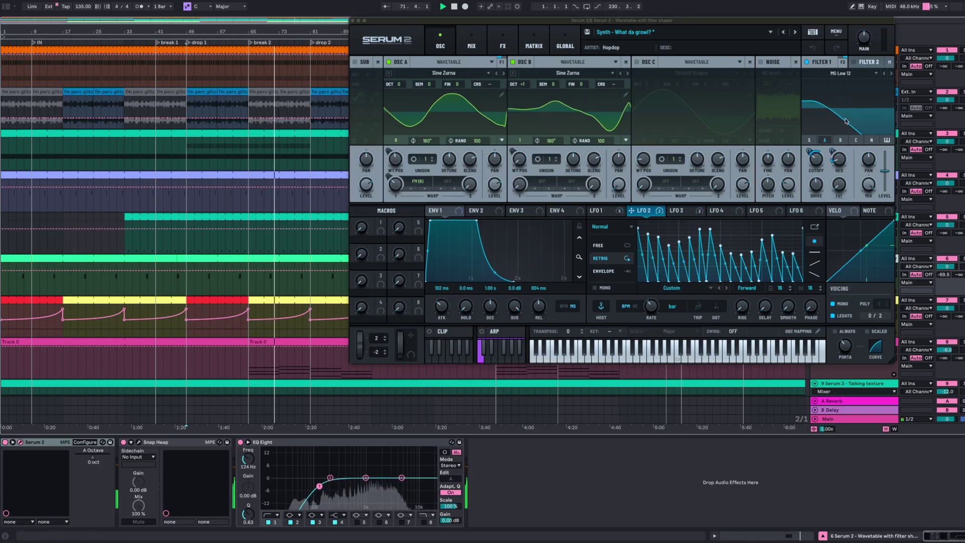
left_click(352, 21)
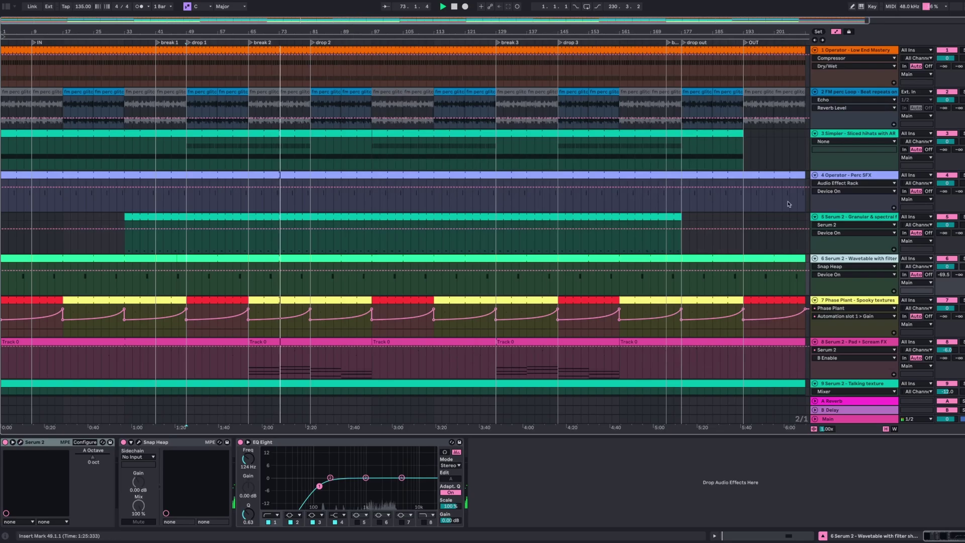
Step: Examine the Phase Plant patch and its effect lanes on the Spooky textures track, and close the plug-in window
left_click(849, 304)
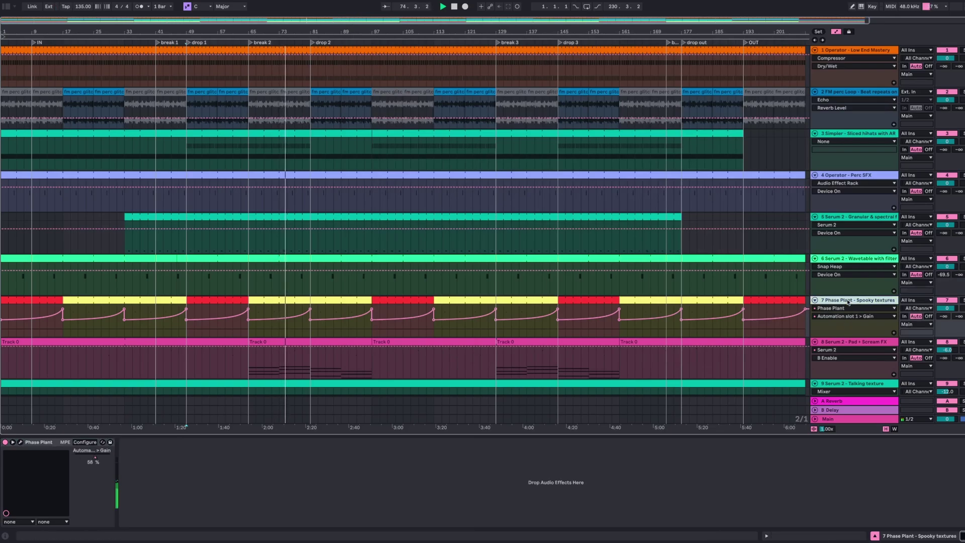
left_click(22, 441)
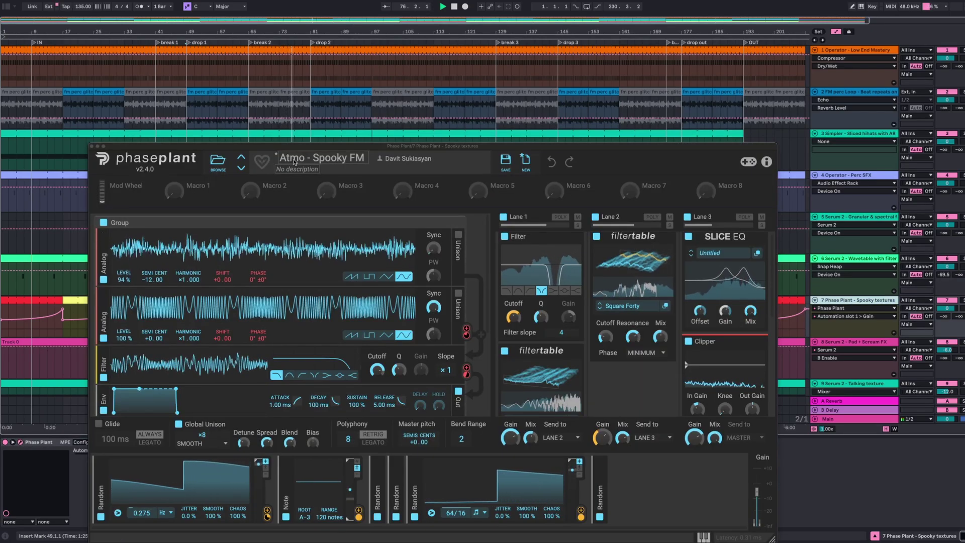
scroll(610, 354, "down", 5)
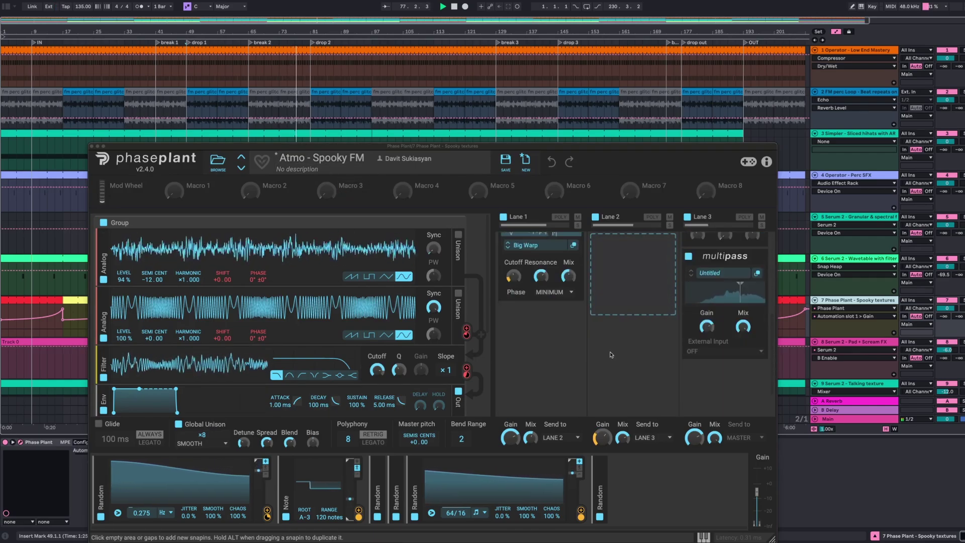
scroll(611, 354, "up", 5)
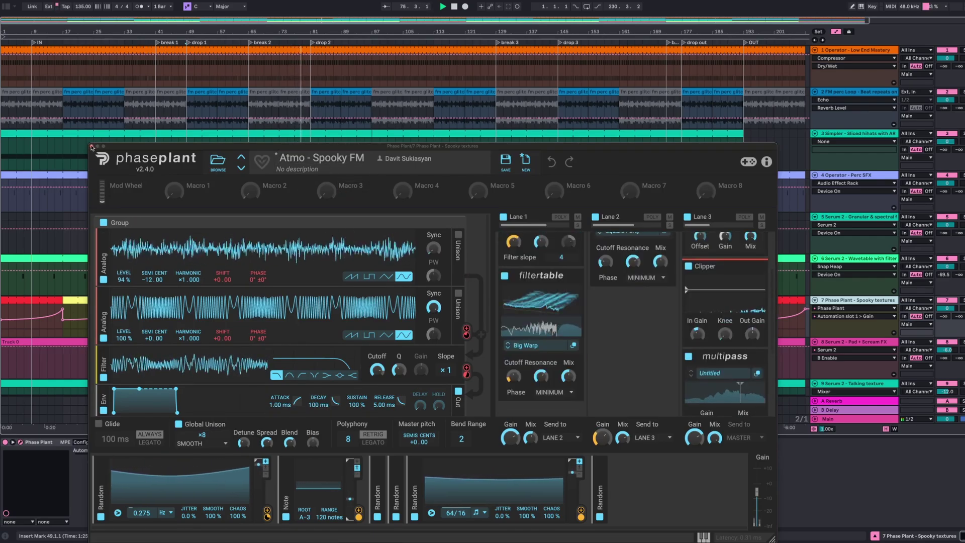
left_click(91, 146)
Step: Examine the Pad + Scream FX track's Serum 2 patch, comparing its sound with oscillator B off and on, and close the plug-in window
left_click(857, 341)
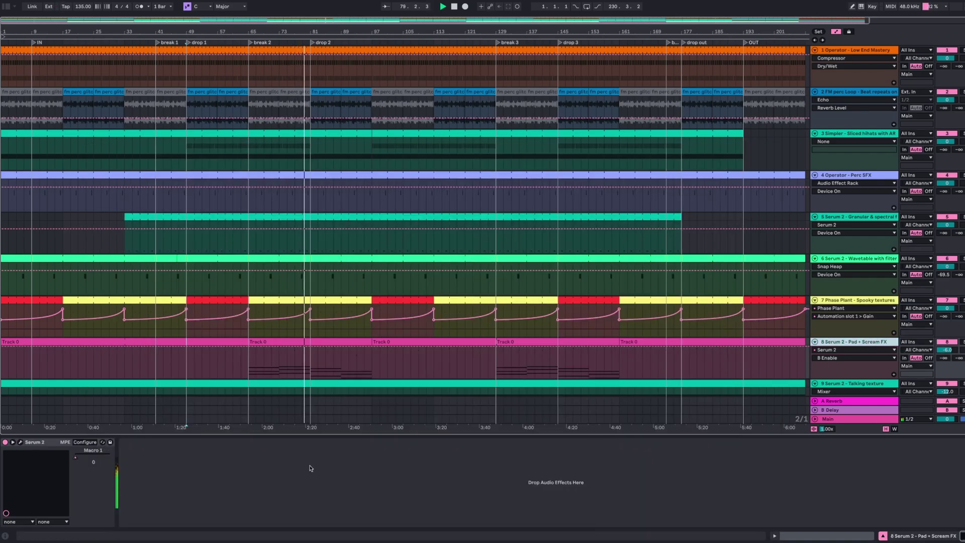
left_click(20, 441)
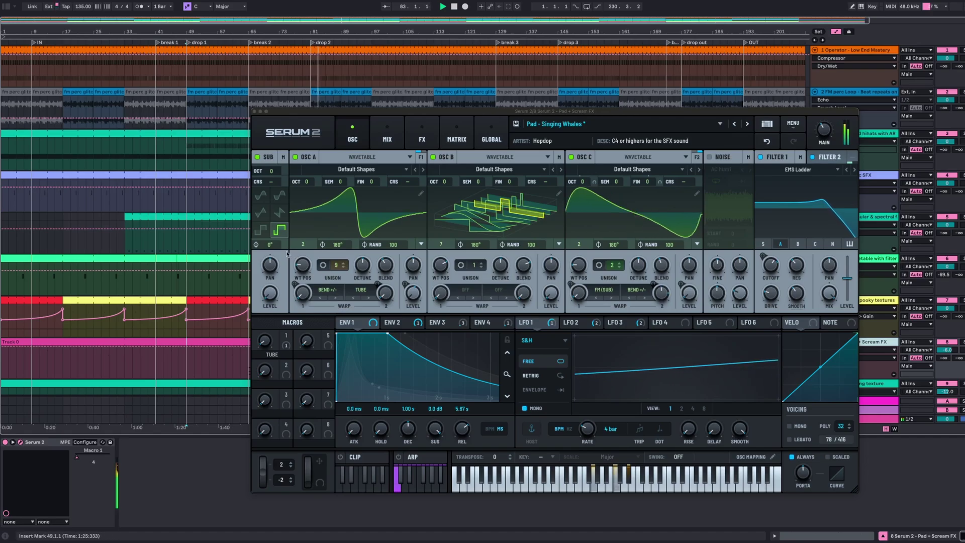
left_click(433, 157)
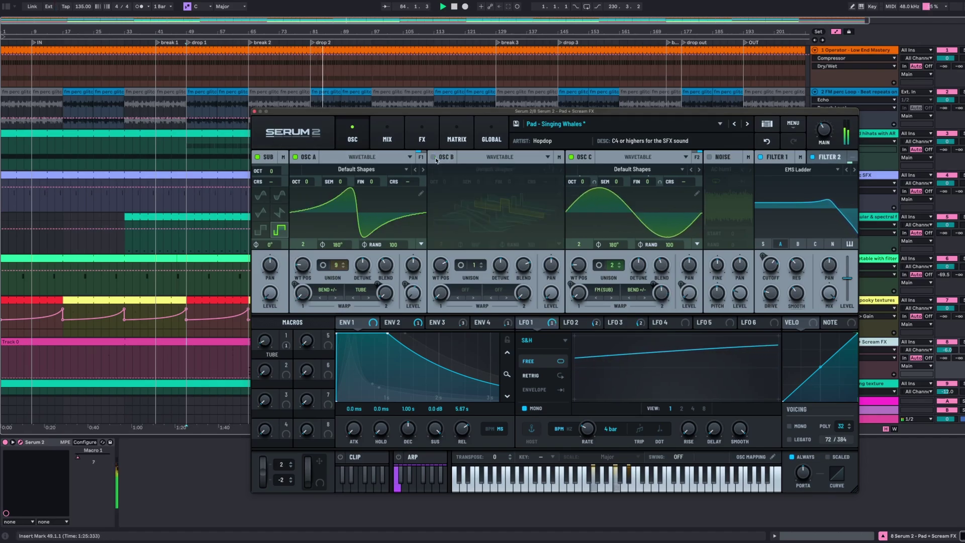
left_click(433, 156)
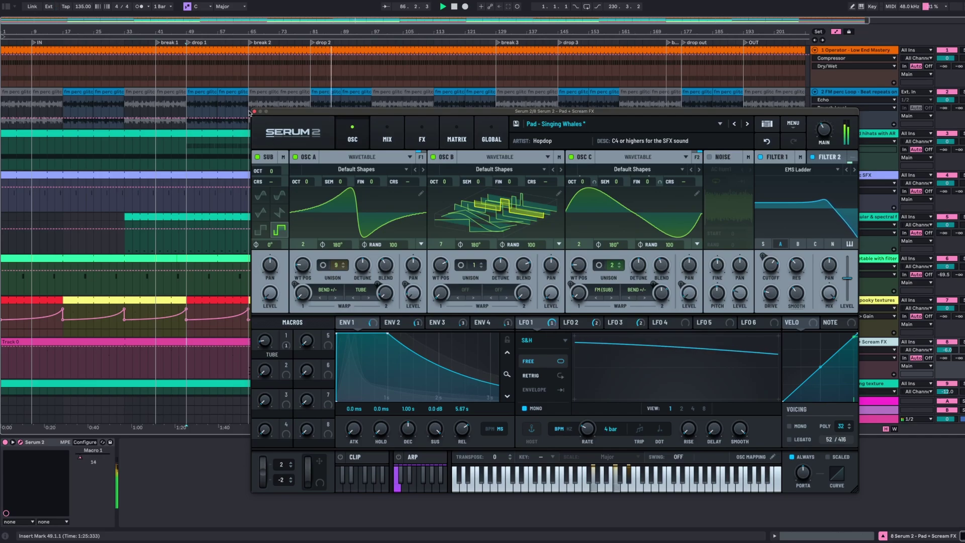
key("super+alt+p")
Step: Examine the Serum 2 patch and its filter effects on the Talking texture track, and close the plug-in window
scroll(868, 293, "down", 3)
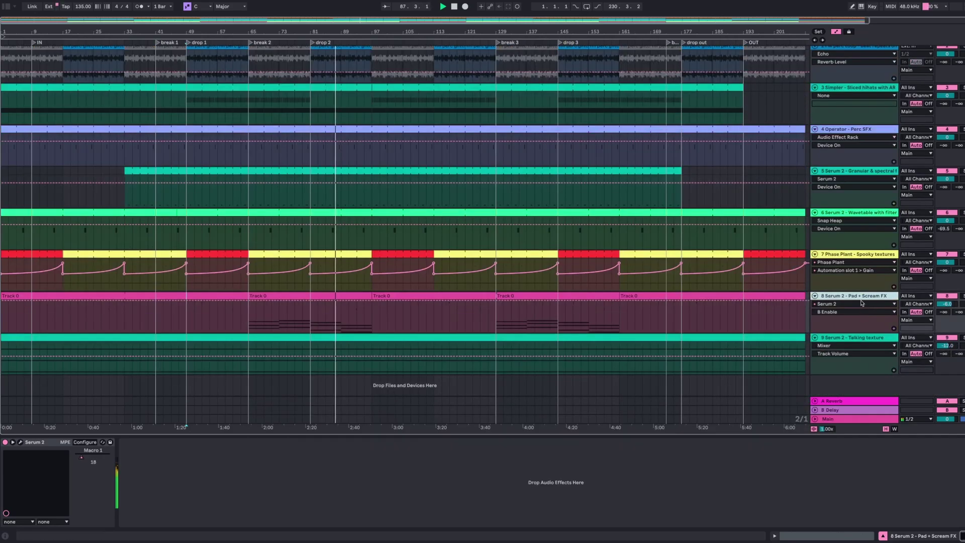
left_click(918, 354)
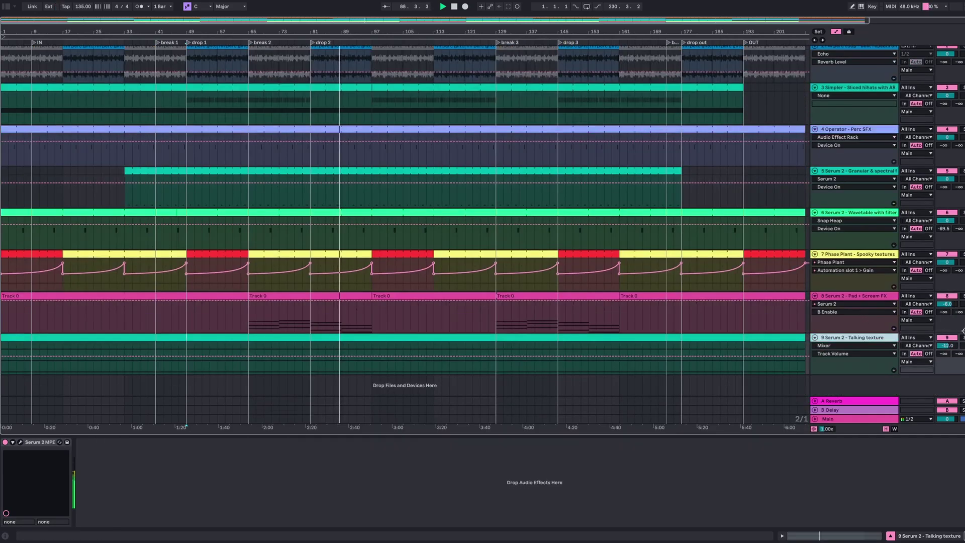
key("super+alt+p")
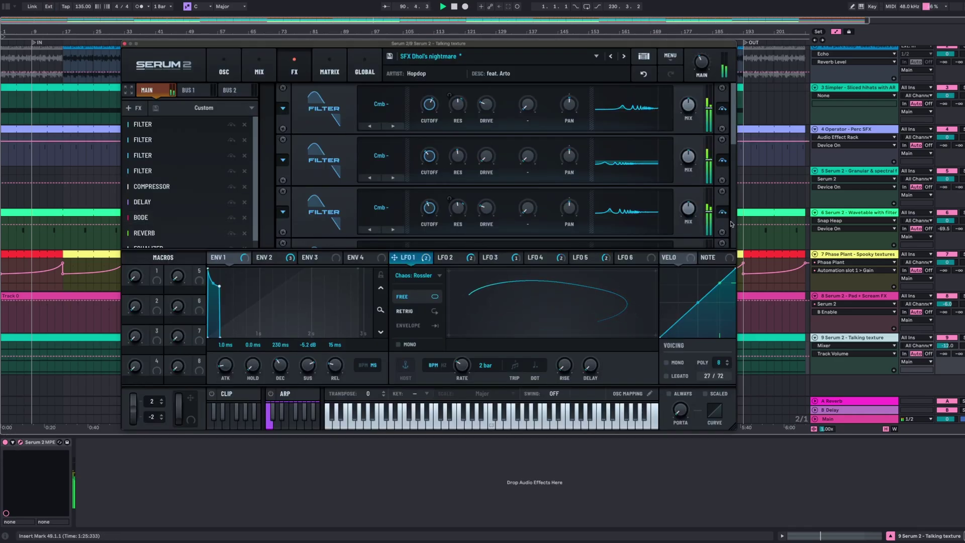
left_click(125, 45)
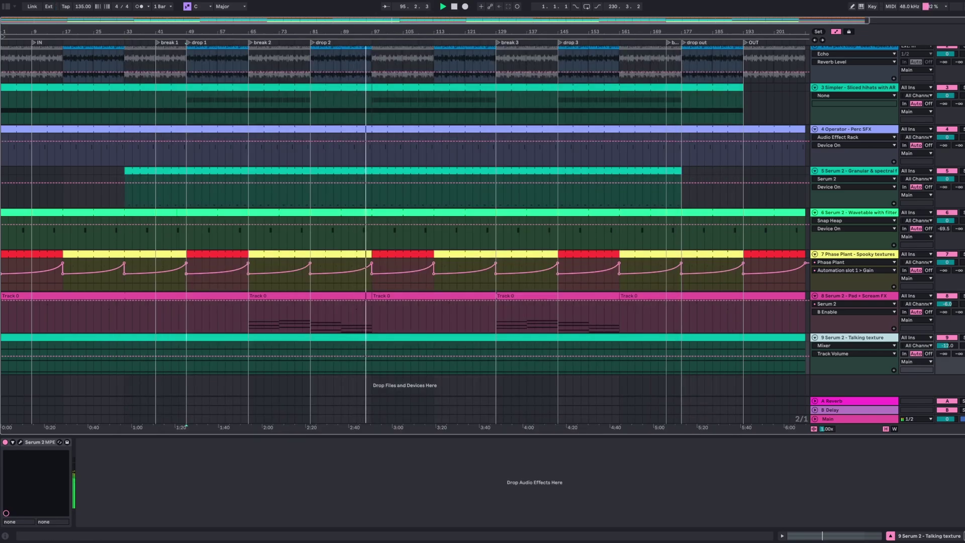
key("Tab")
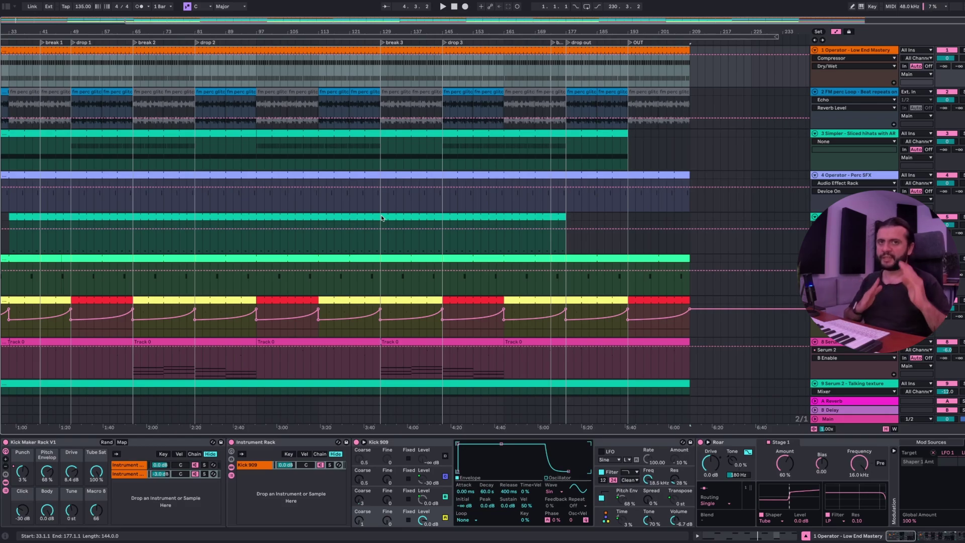
Step: Audition the Low End Mastery track's Kick Maker Rack chains, and solo the Shifter | Echo chain in its Audio Effect Rack
left_click(126, 50)
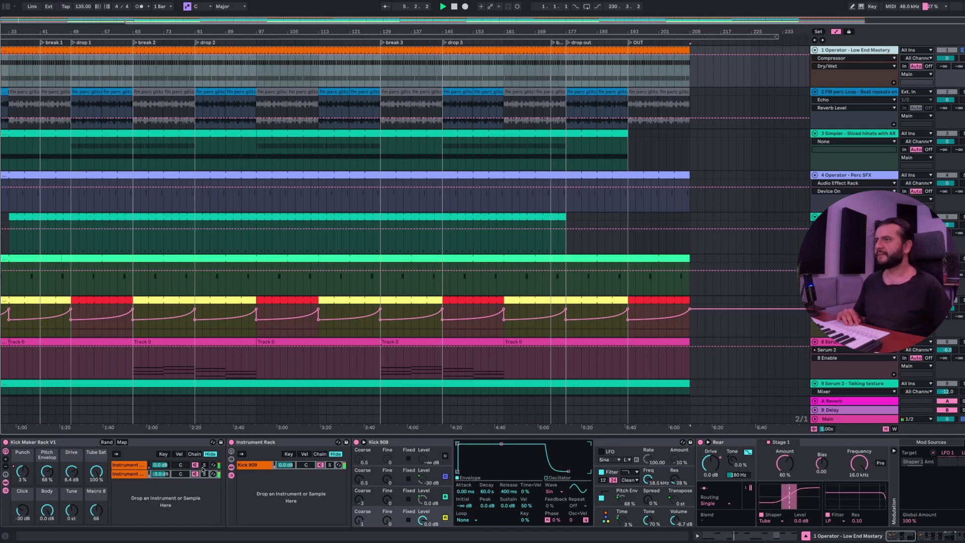
key("ctrl+z")
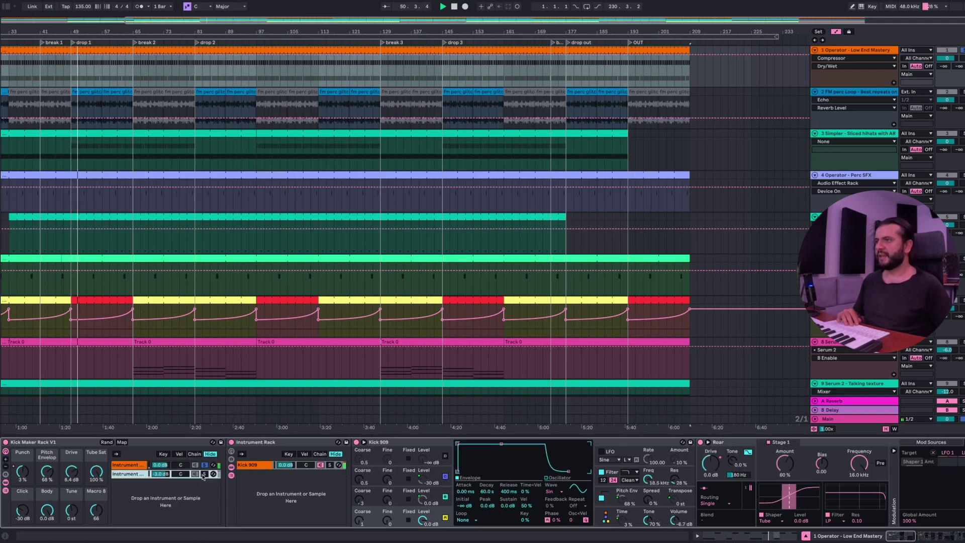
key("ctrl+z")
scroll(345, 490, "right", 10)
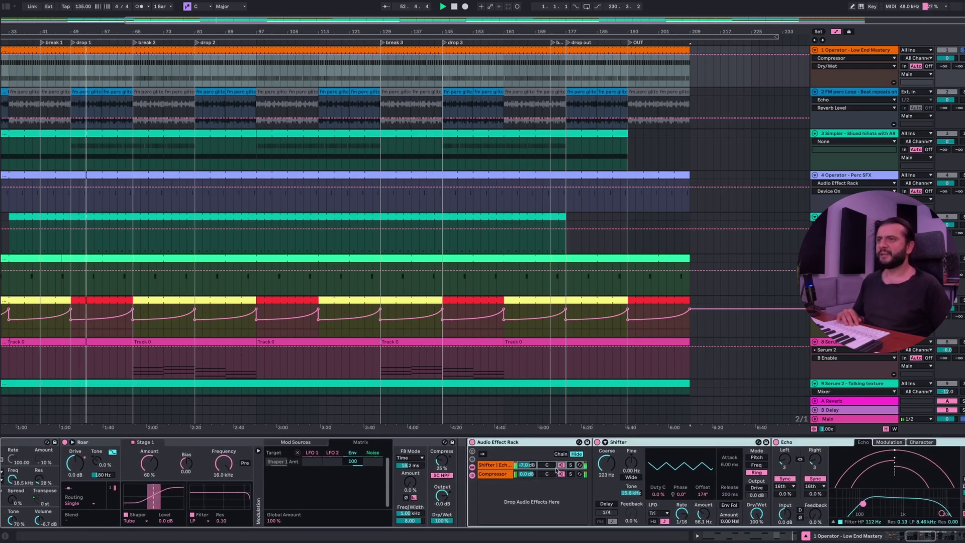
left_click(570, 465)
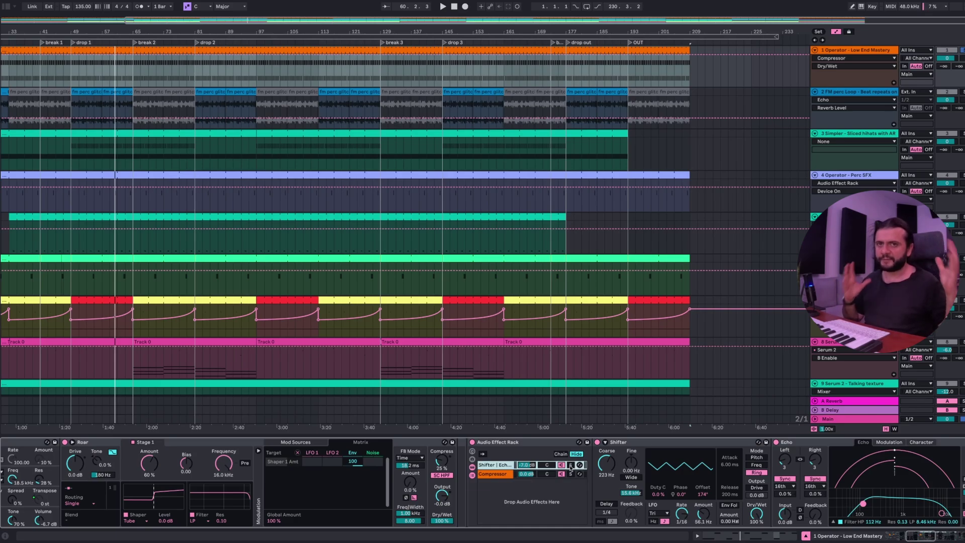
Step: Solo the FM perc Loop track, show its devices, and play it from the drop 1 section at bar 49
scroll(407, 461, "left", 3)
scroll(517, 421, "left", 1)
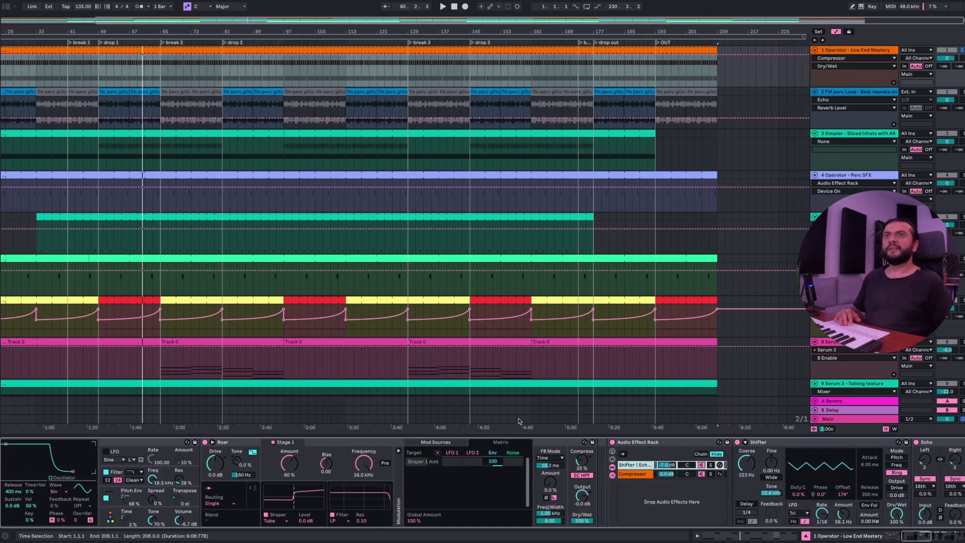
left_click(837, 95)
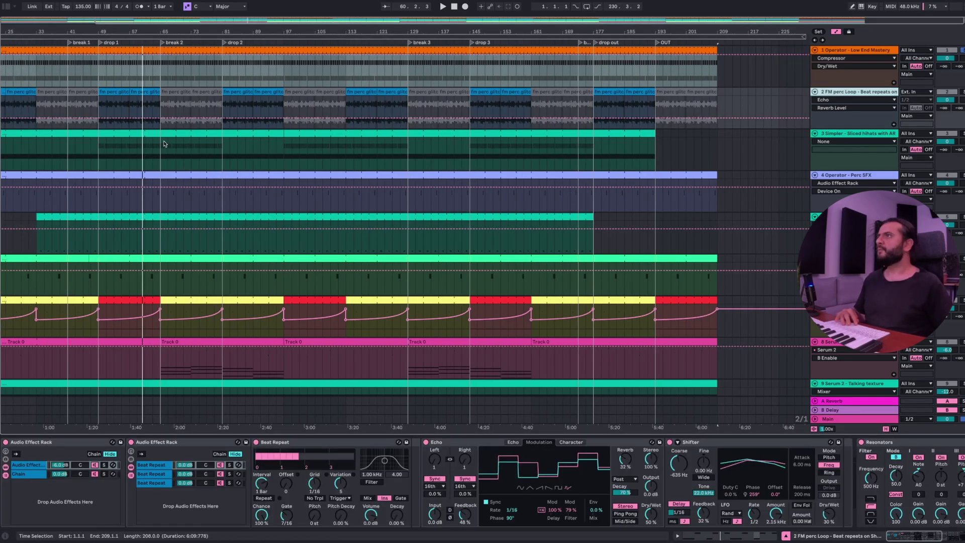
left_click(123, 93)
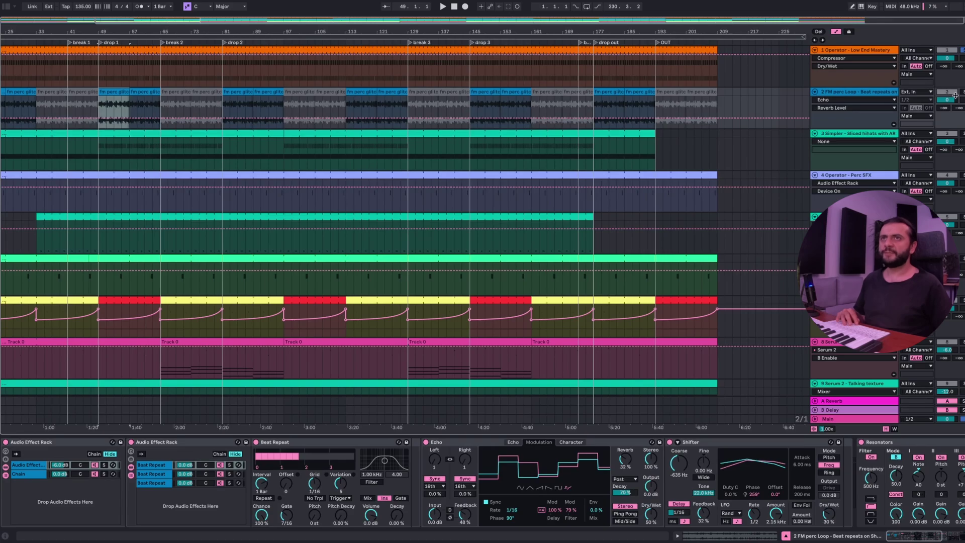
left_click(863, 94)
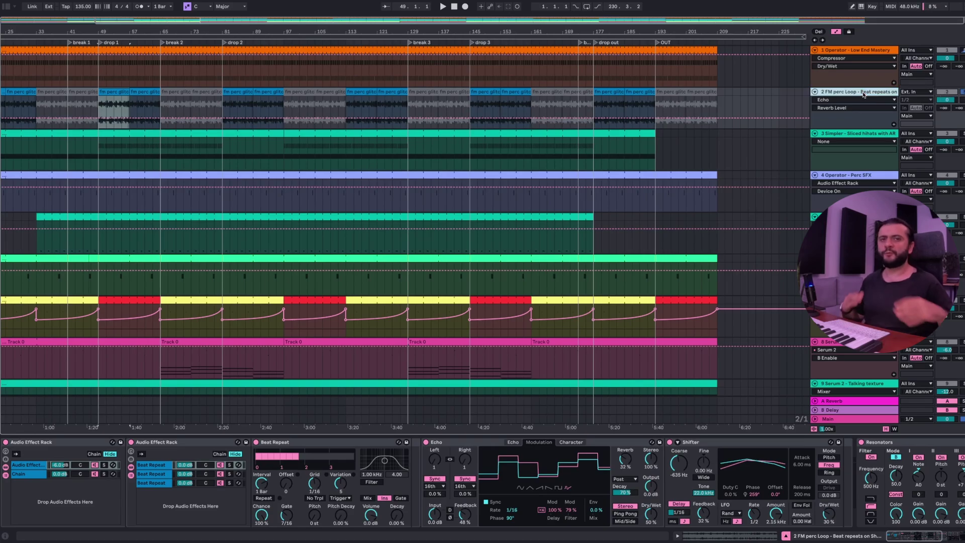
key("space")
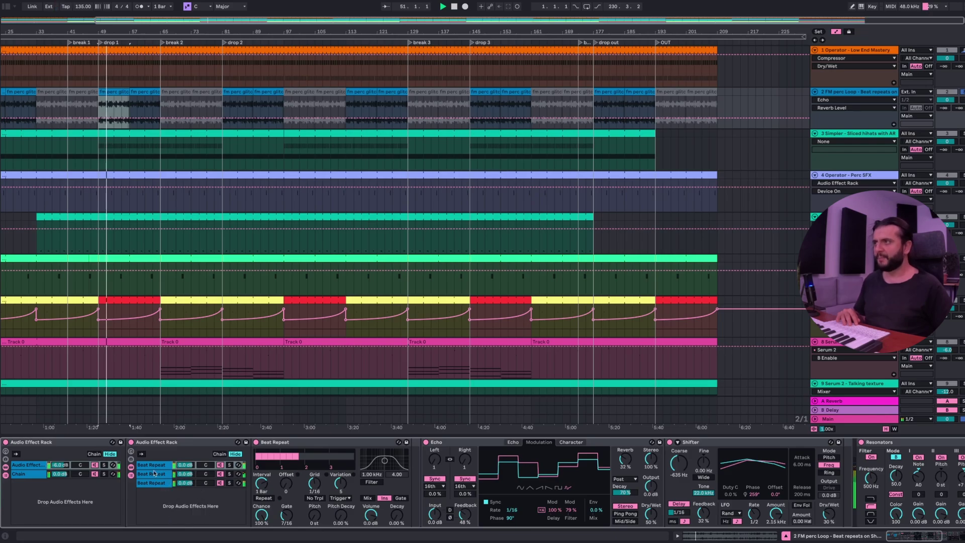
Step: Compare the FM perc Loop's sound with its Beat Repeat rack, Resonators and Roar bypassed and active, and review the device chain
left_click(133, 445)
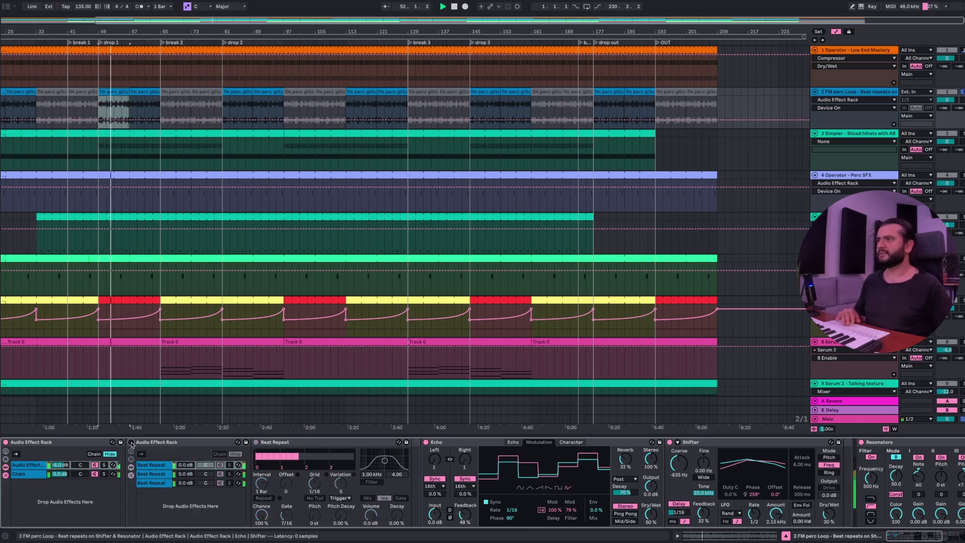
scroll(162, 453, "right", 10)
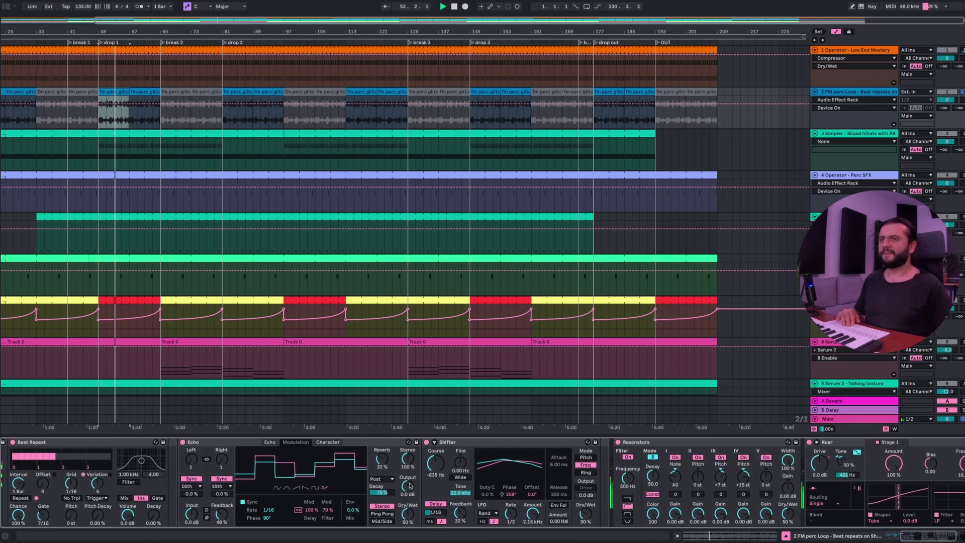
left_click(489, 443)
scroll(518, 452, "right", 3)
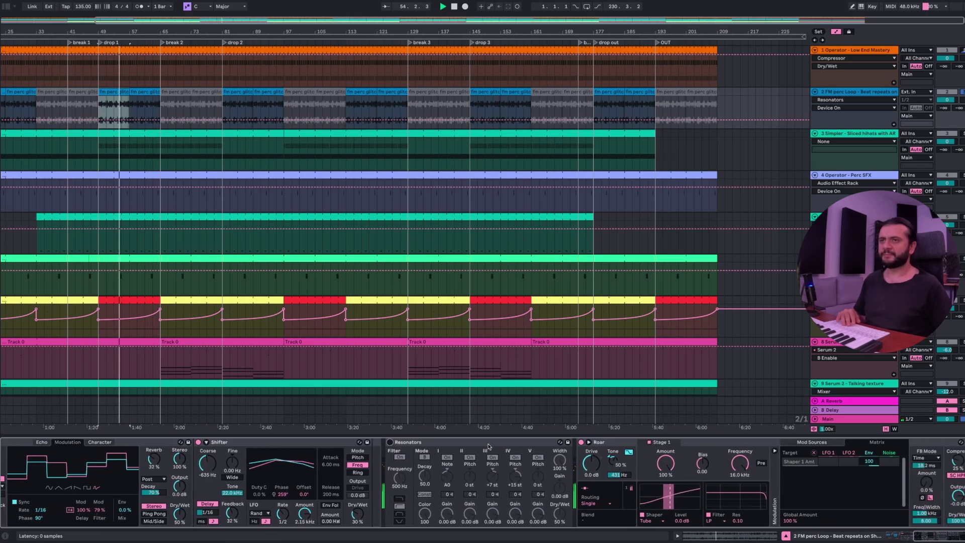
left_click(550, 442)
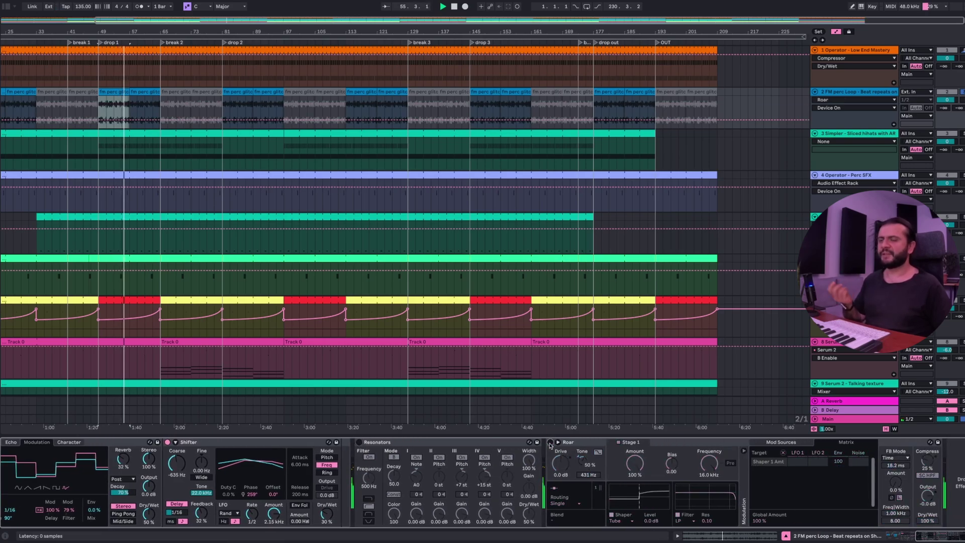
left_click(550, 442)
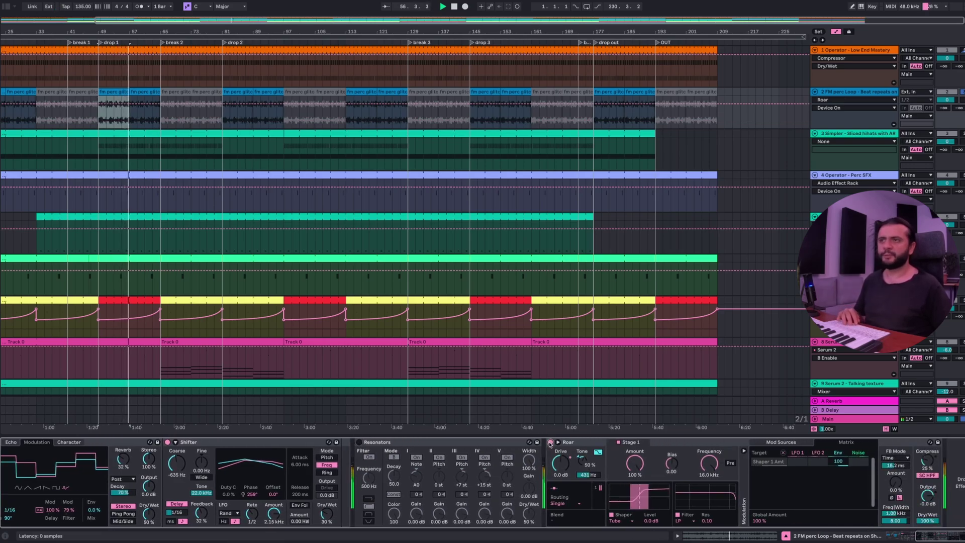
left_click(359, 441)
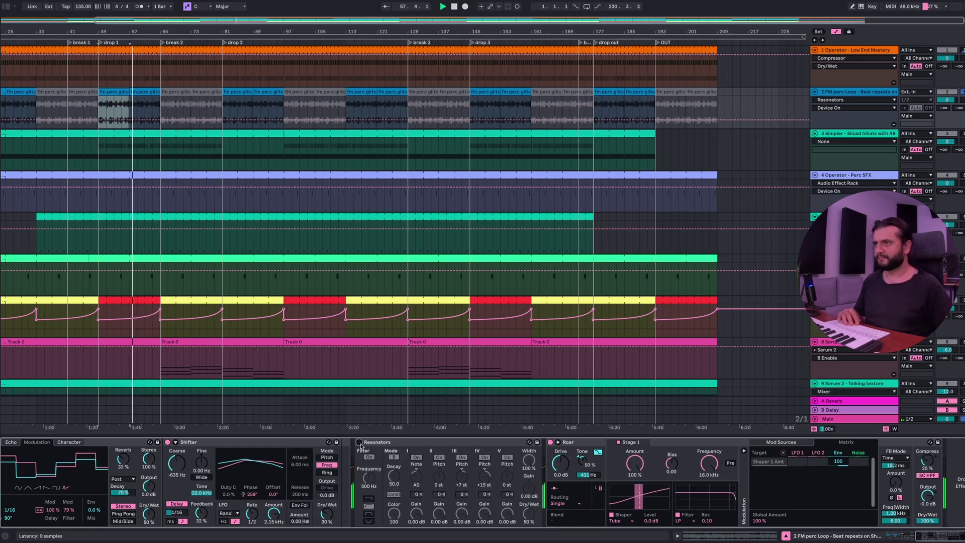
scroll(480, 473, "left", 5)
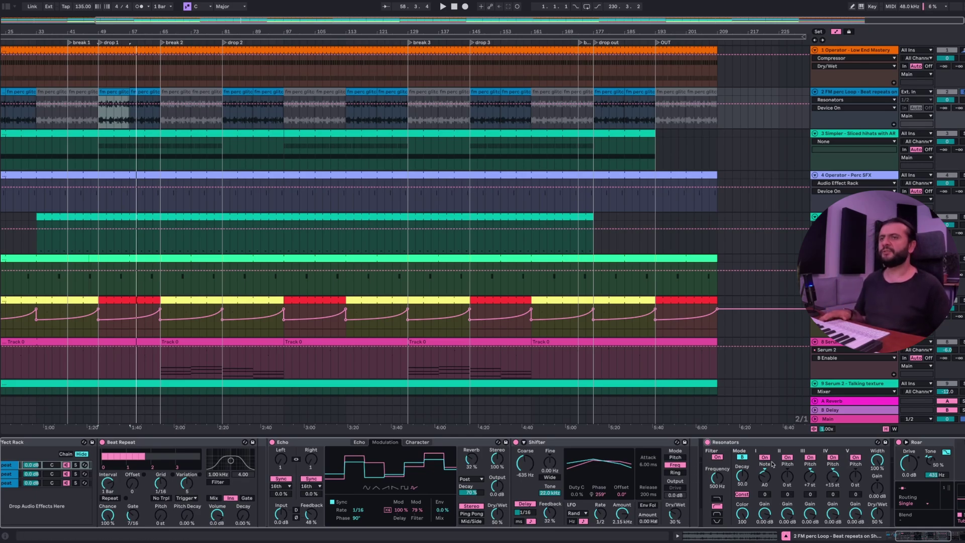
scroll(772, 464, "left", 3)
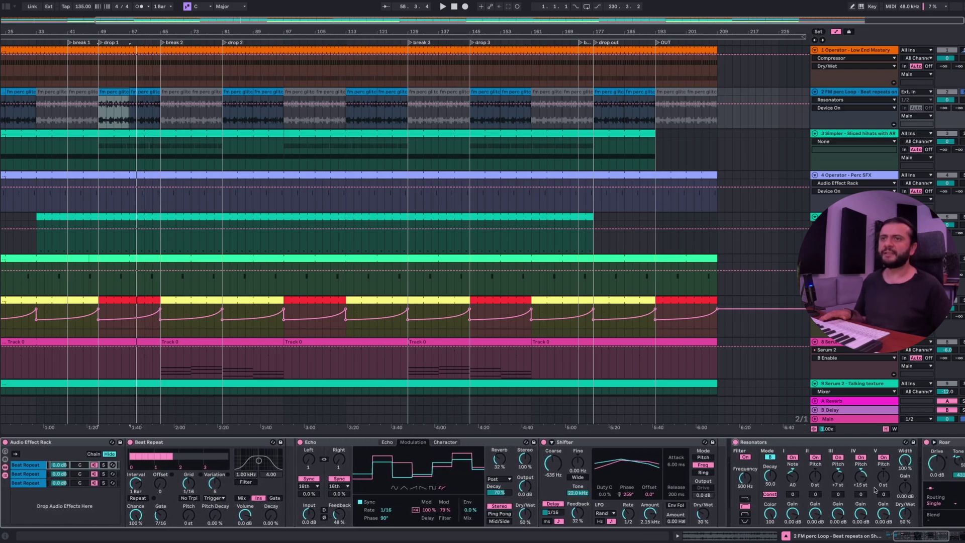
scroll(790, 485, "left", 3)
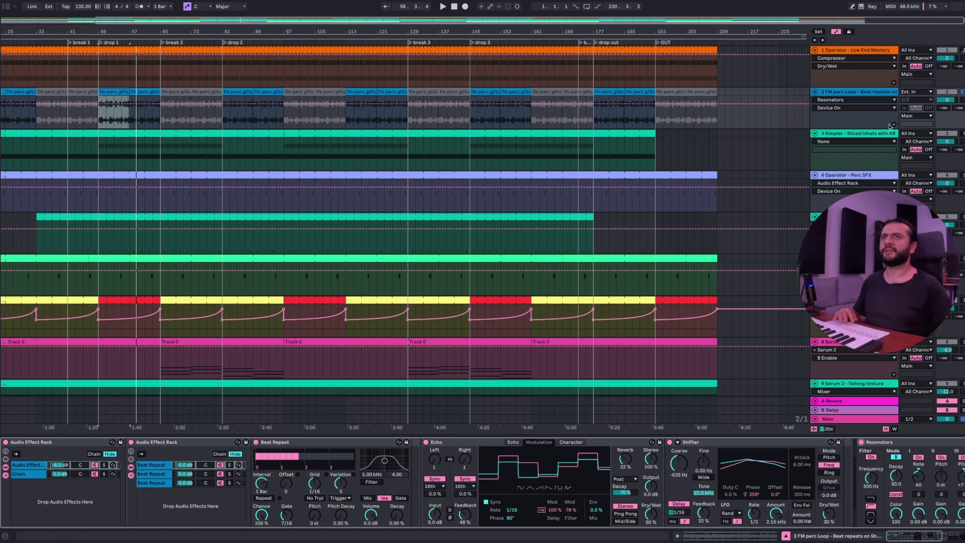
Step: Play the Sliced hihats track from bar 49 and inspect the hihat and noise shaker chains in its Instrument Rack
left_click(98, 159)
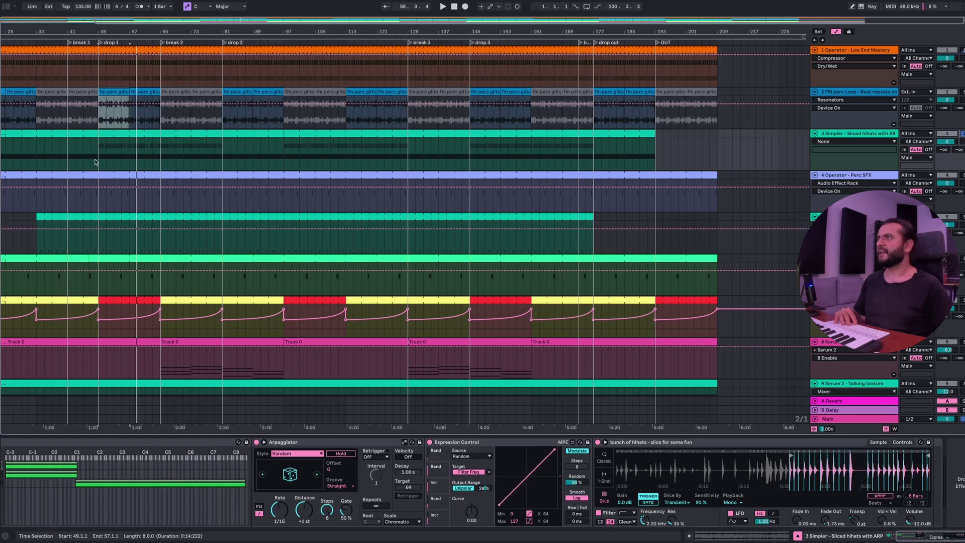
key("space")
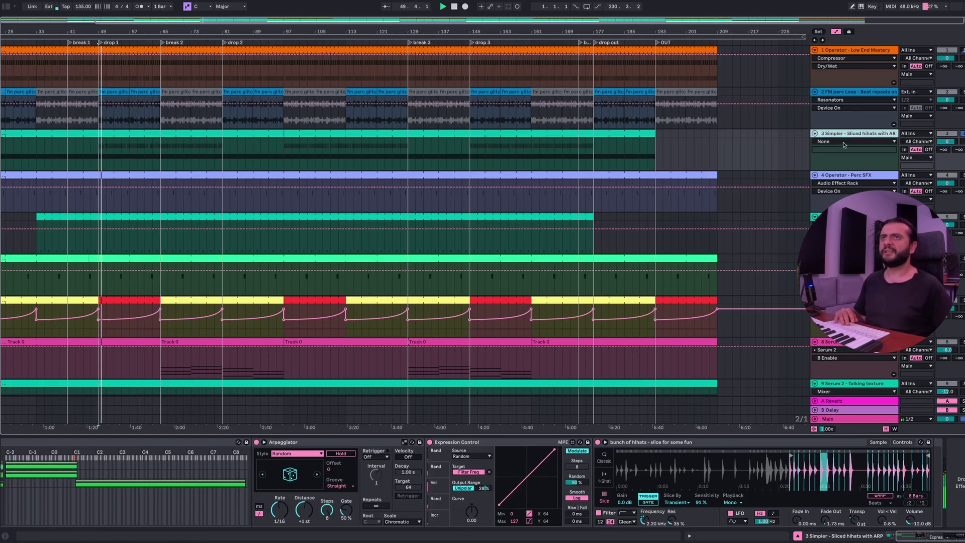
scroll(506, 511, "left", 5)
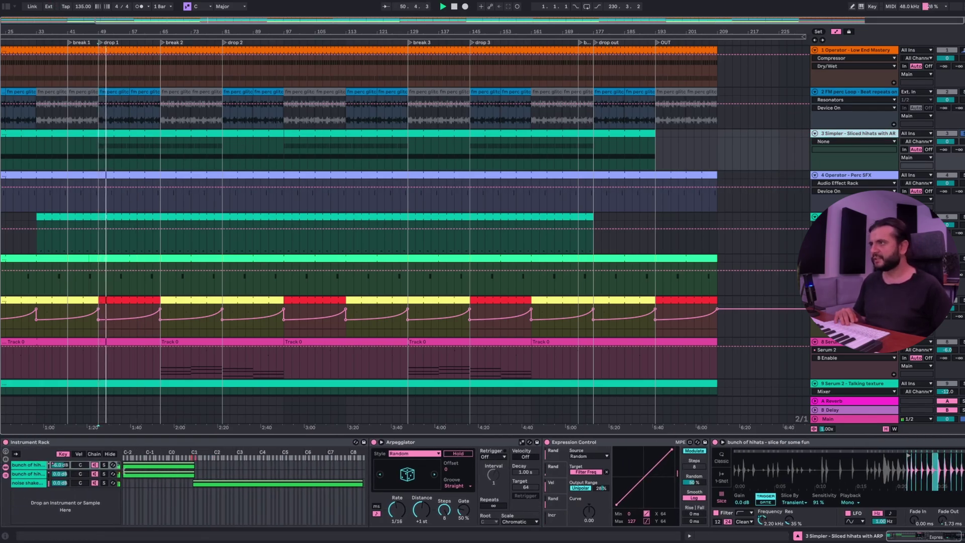
left_click(34, 473)
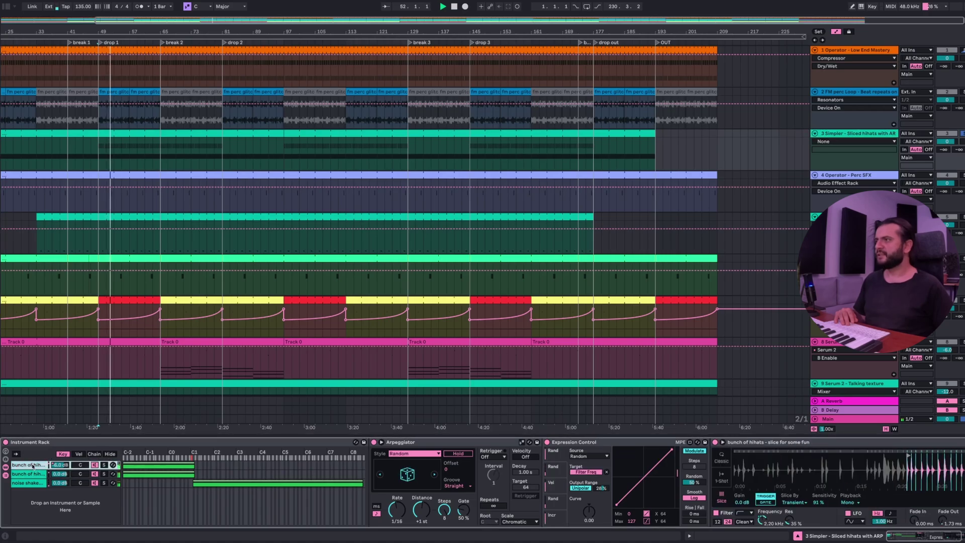
left_click(34, 484)
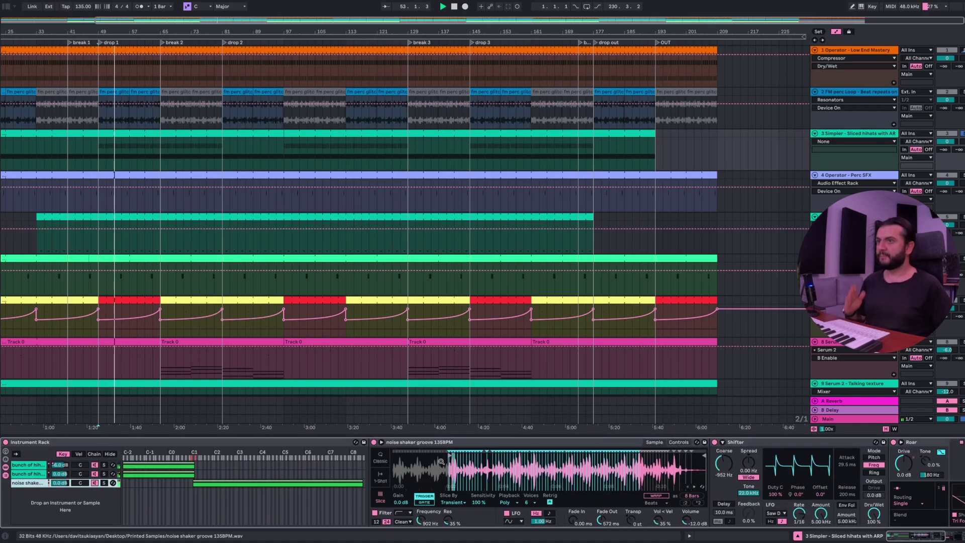
left_click(34, 464)
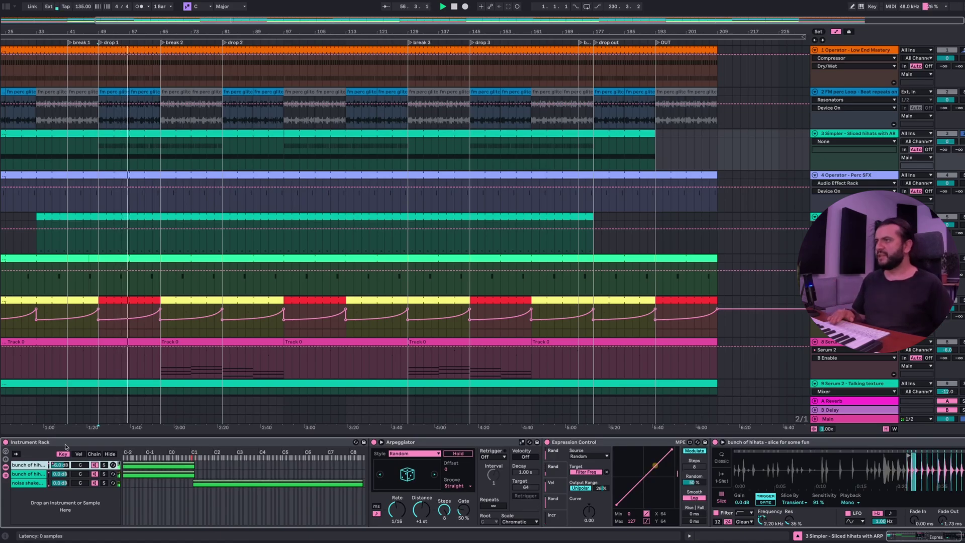
Step: Lower the first bunch of hihats chain's volume to -inf dB, and examine the notes of the Sliced hihats clip at drop 1
left_click_drag(60, 464, 60, 497)
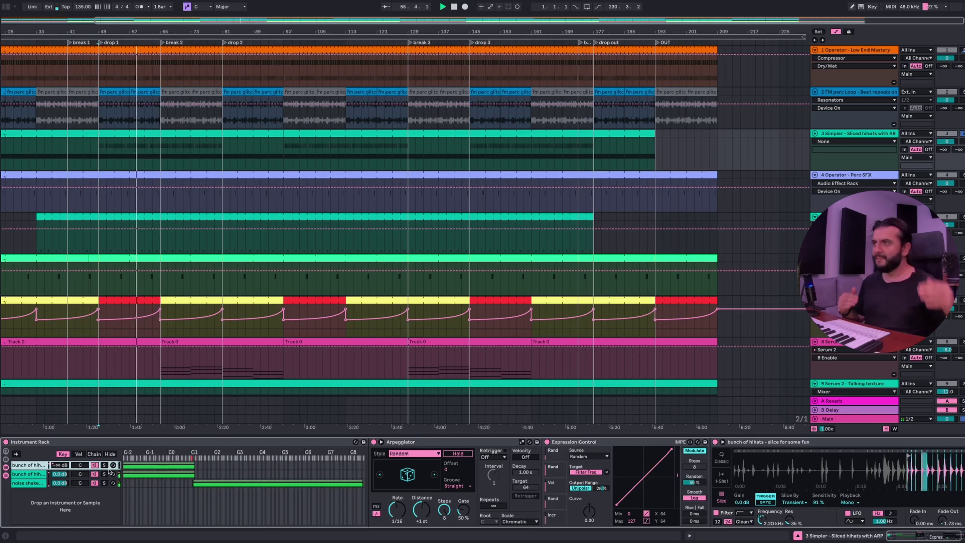
scroll(318, 506, "right", 3)
scroll(318, 507, "left", 3)
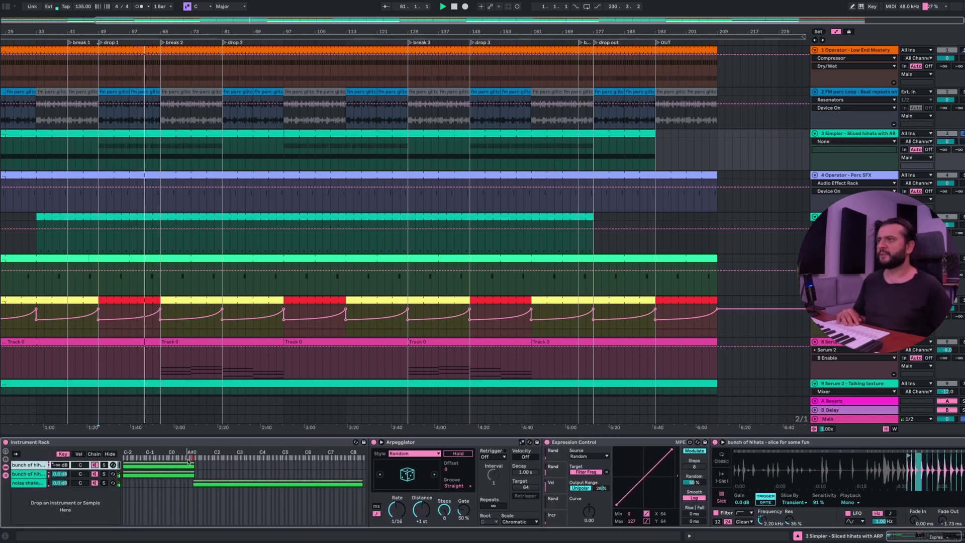
double_click(149, 133)
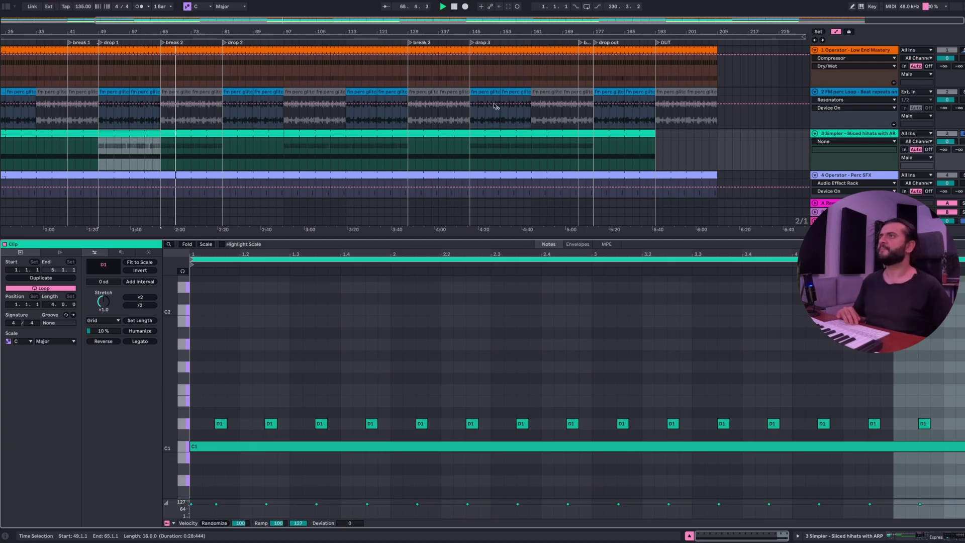
left_click(961, 135)
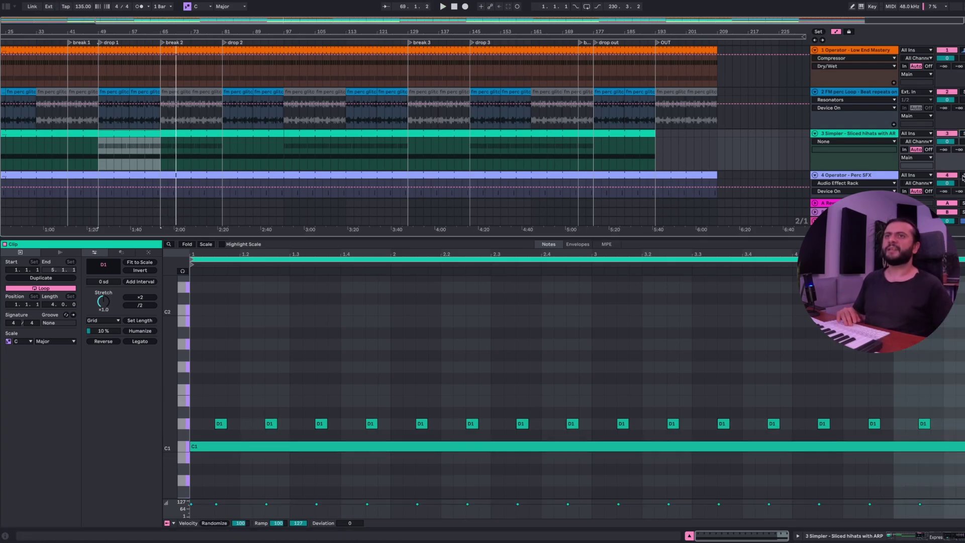
Step: Solo the Perc SFX track and show its Operator and effect devices
left_click(962, 176)
key("Down")
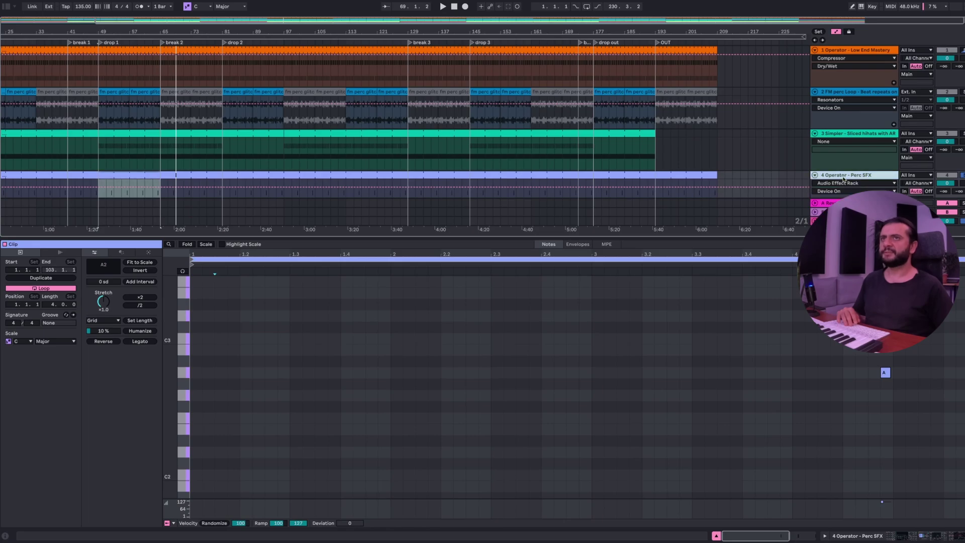
left_click(867, 178)
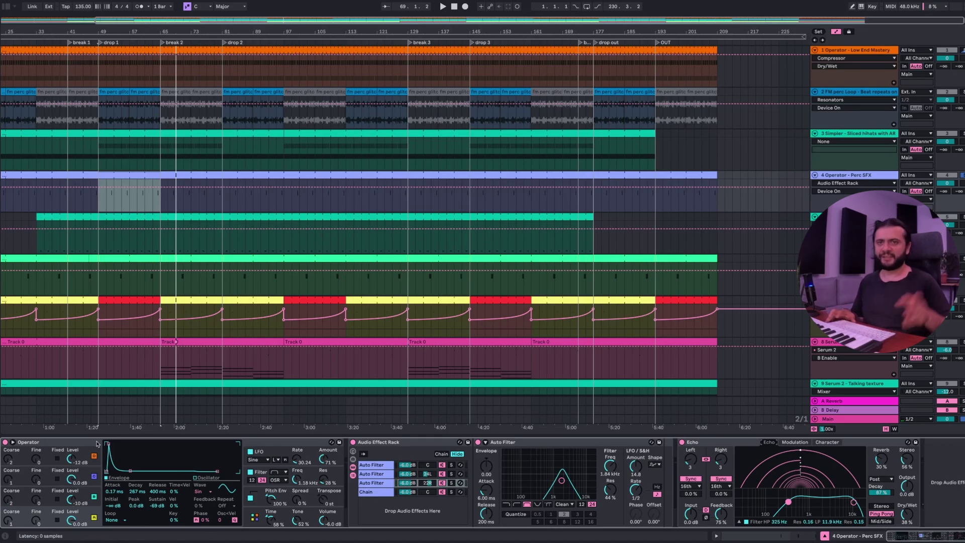
Step: Compare the Auto Filter settings across the three filter chains in the Perc SFX track's Audio Effect Rack
left_click(379, 474)
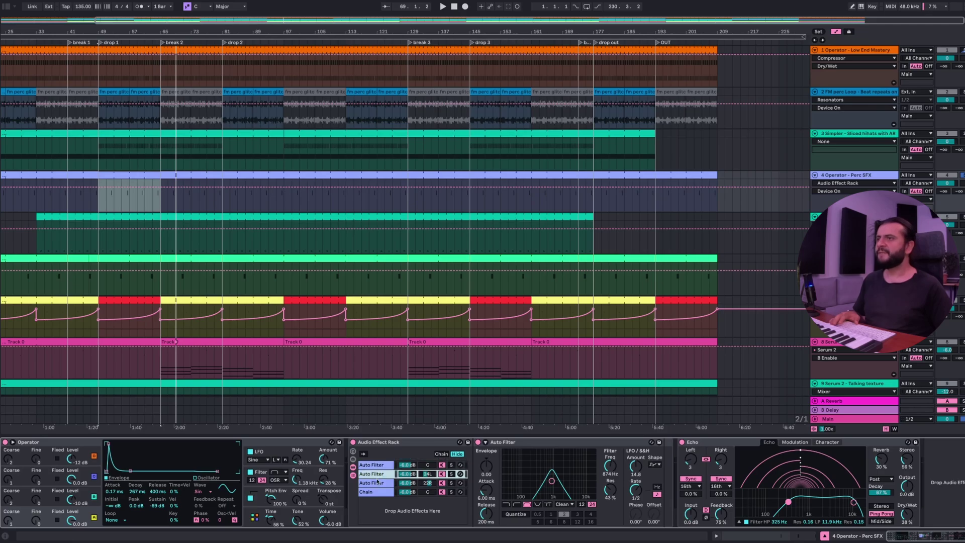
left_click(378, 482)
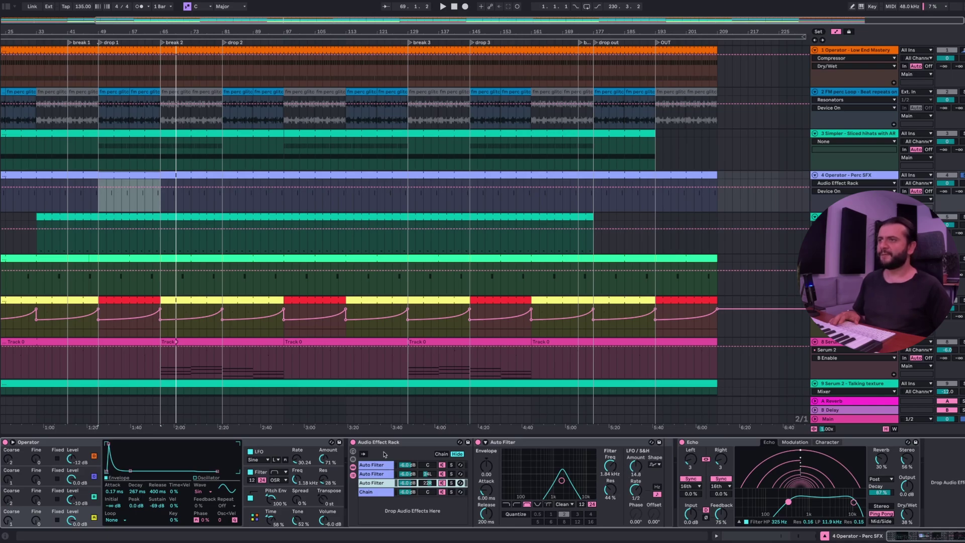
left_click(382, 475)
left_click(382, 467)
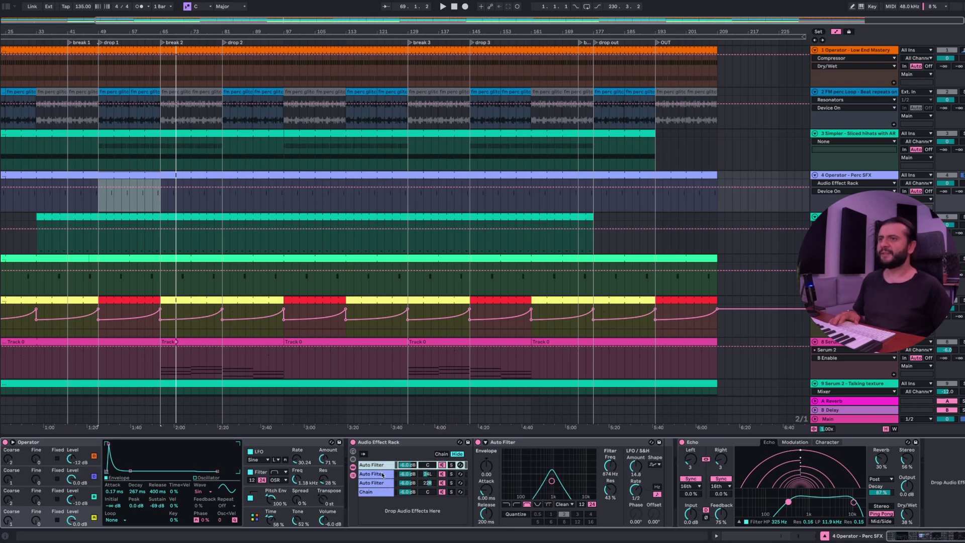
left_click(382, 474)
left_click(383, 482)
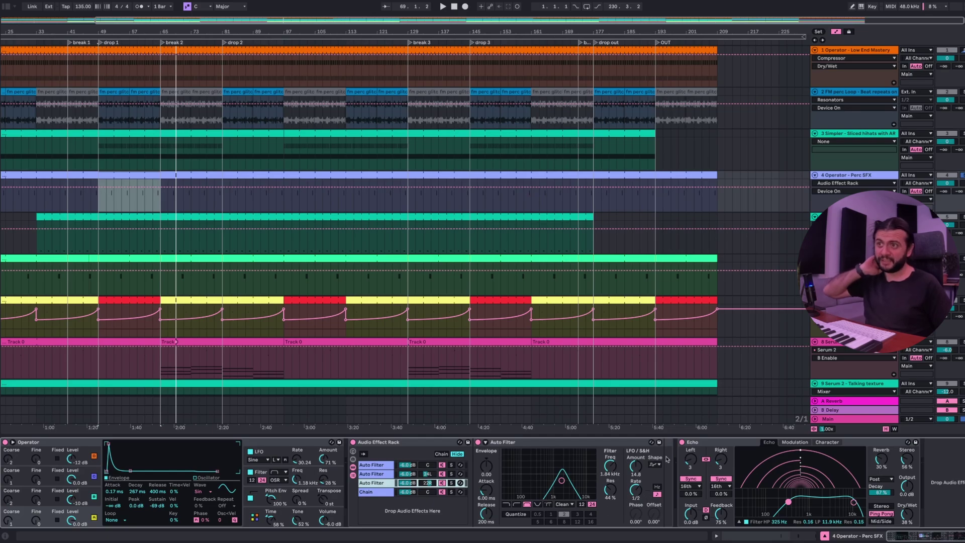
left_click(390, 474)
left_click(381, 465)
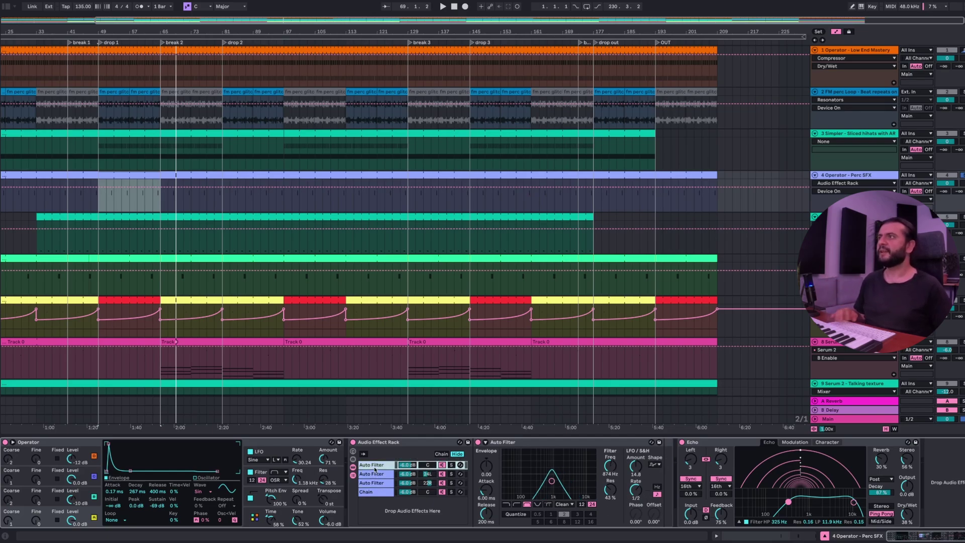
Step: Audition the Perc SFX track from bar 51, and bring up the Serum 2 device of the Granular & spectral fm track
left_click(107, 200)
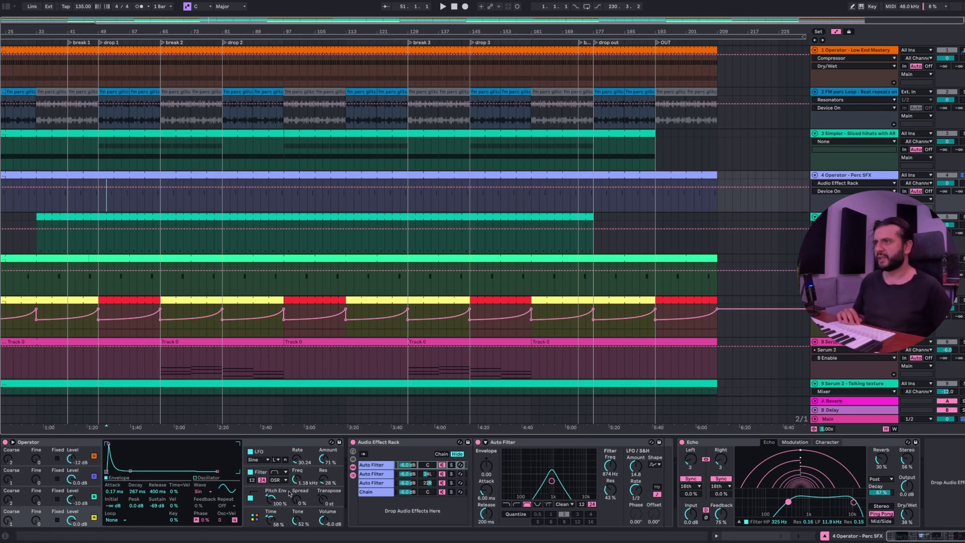
key("space")
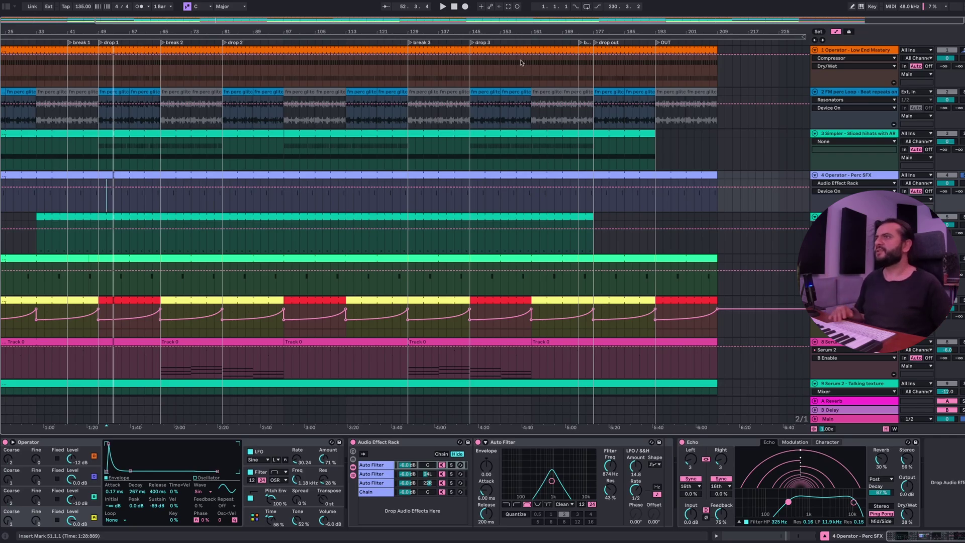
left_click(190, 173)
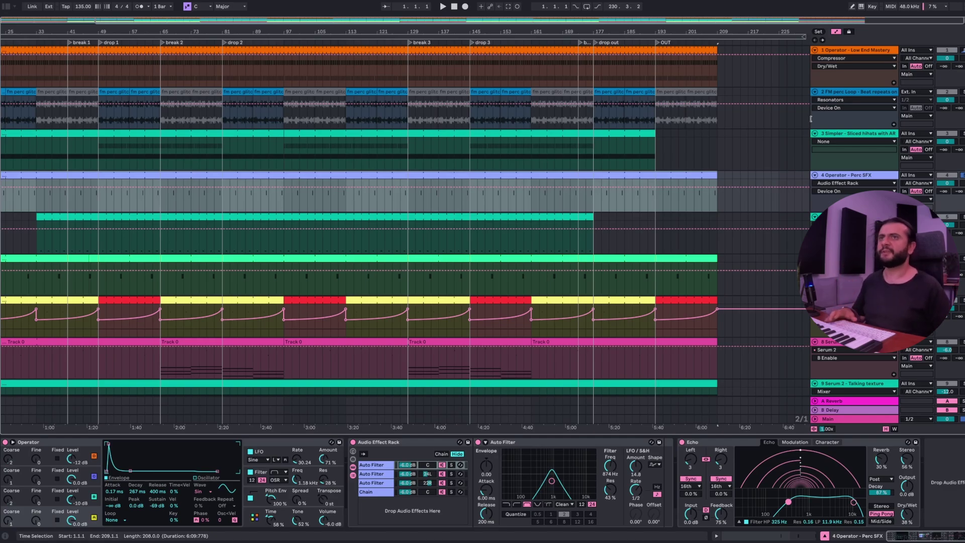
left_click(36, 214)
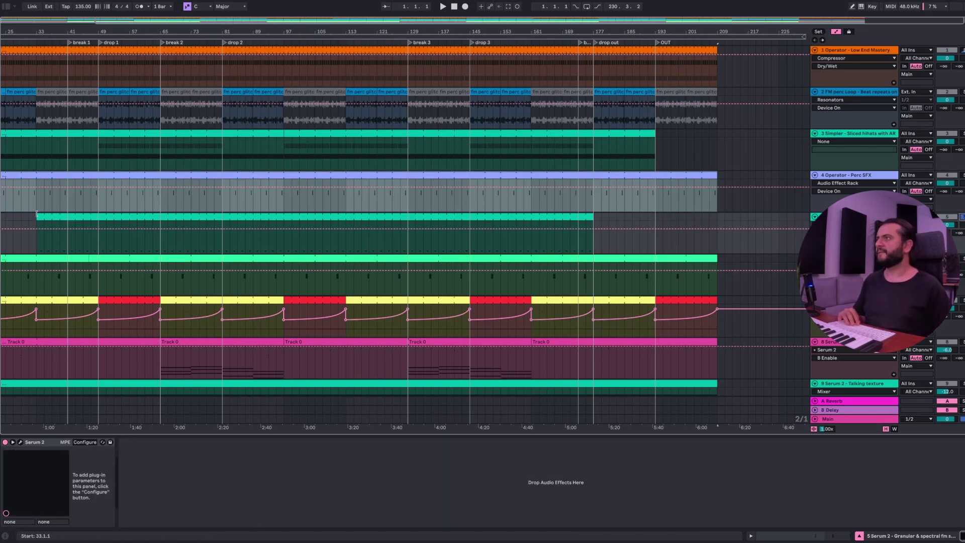
Step: Audition the Granular & spectral fm track from bar 33 and open its Serum 2 interface
left_click(37, 216)
key("space")
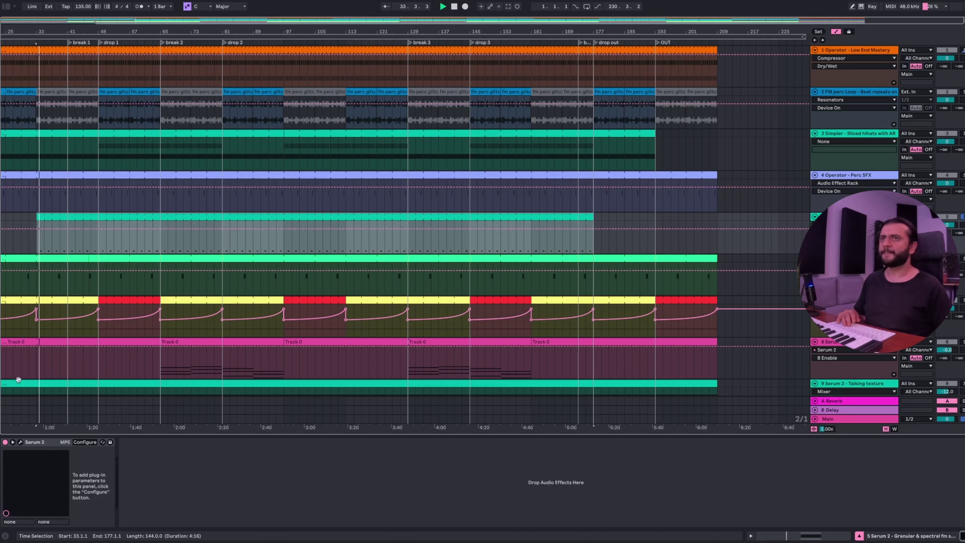
left_click(21, 442)
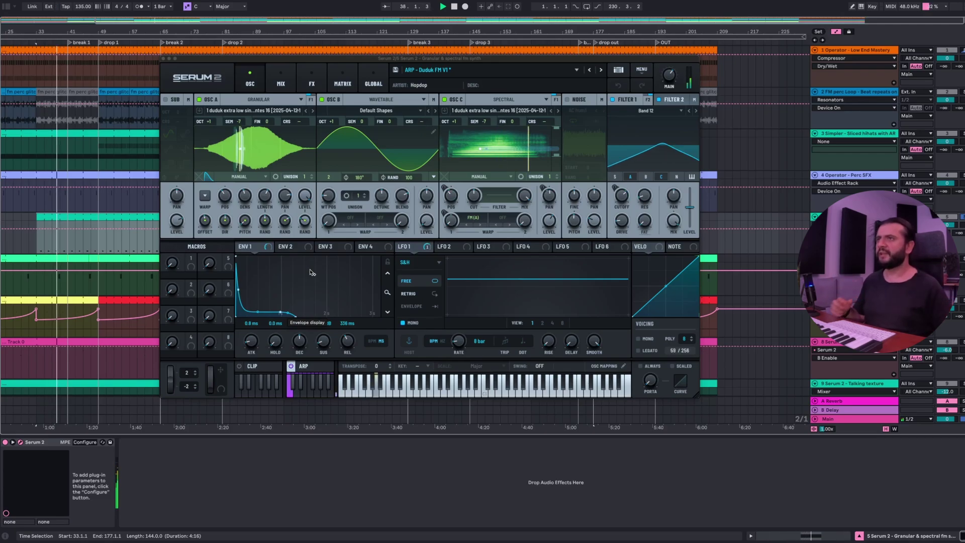
Step: Examine LFO 2, the S&H LFO 1 and the modulation matrix of the Duduk FM patch, and return to its oscillators
left_click(450, 247)
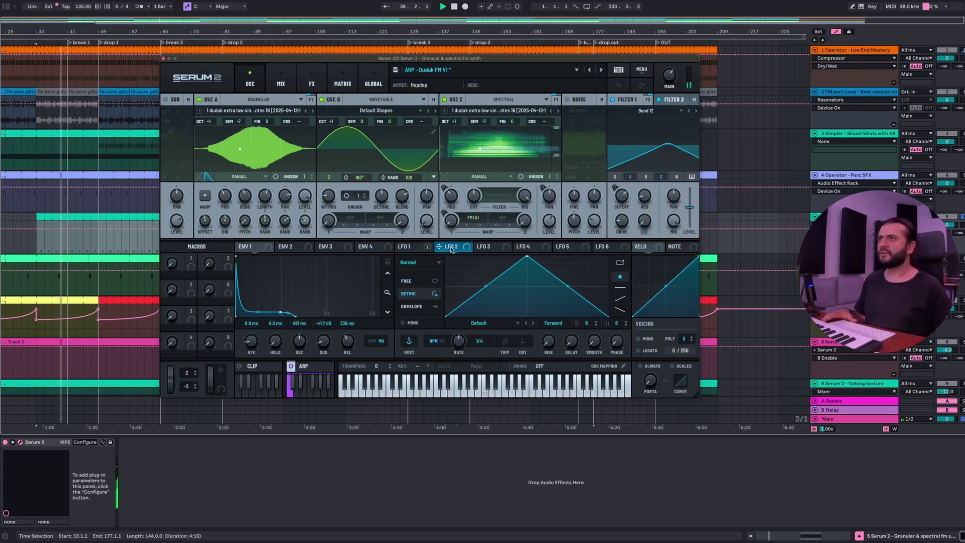
left_click(408, 247)
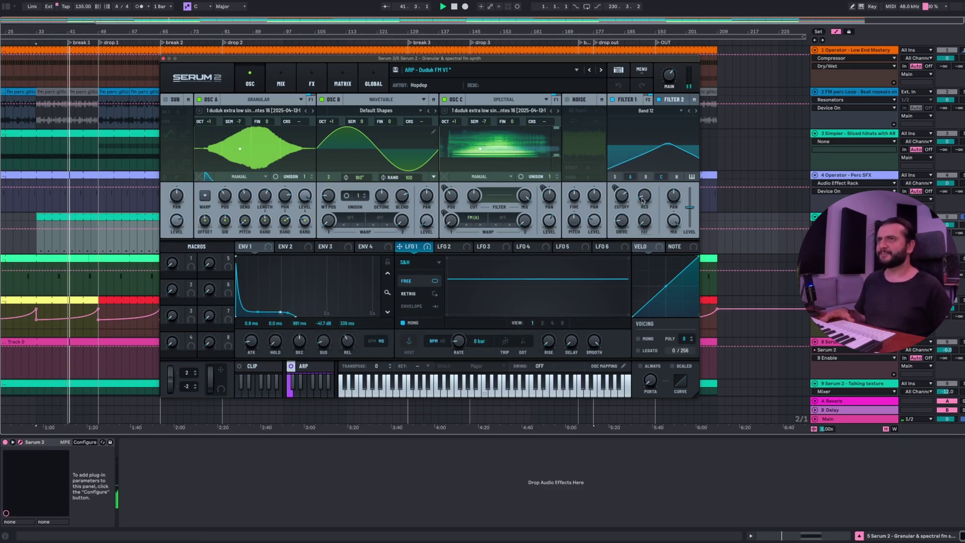
left_click(343, 81)
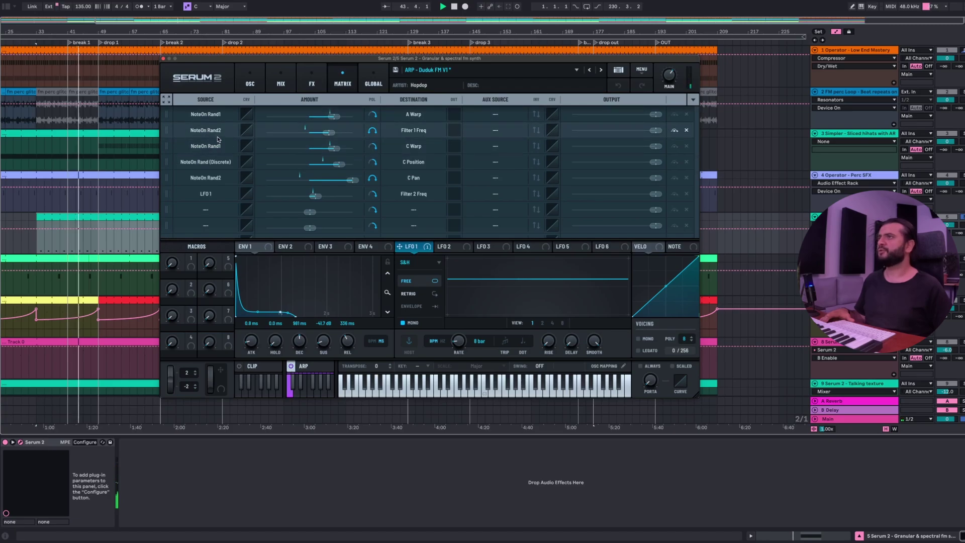
left_click(249, 82)
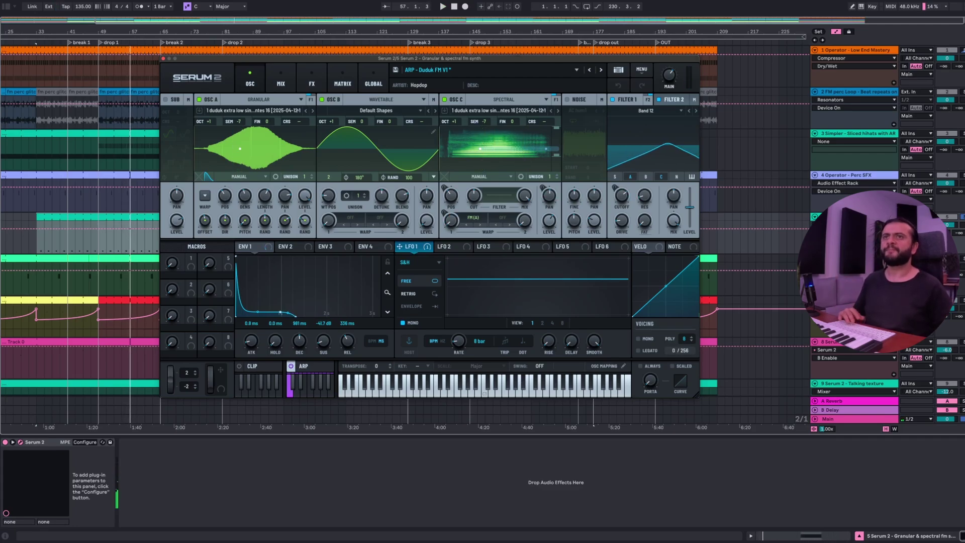
Step: Solo the Wavetable with filter shaper track, audition it from bar 53 and open its Serum 2 interface
left_click(947, 259)
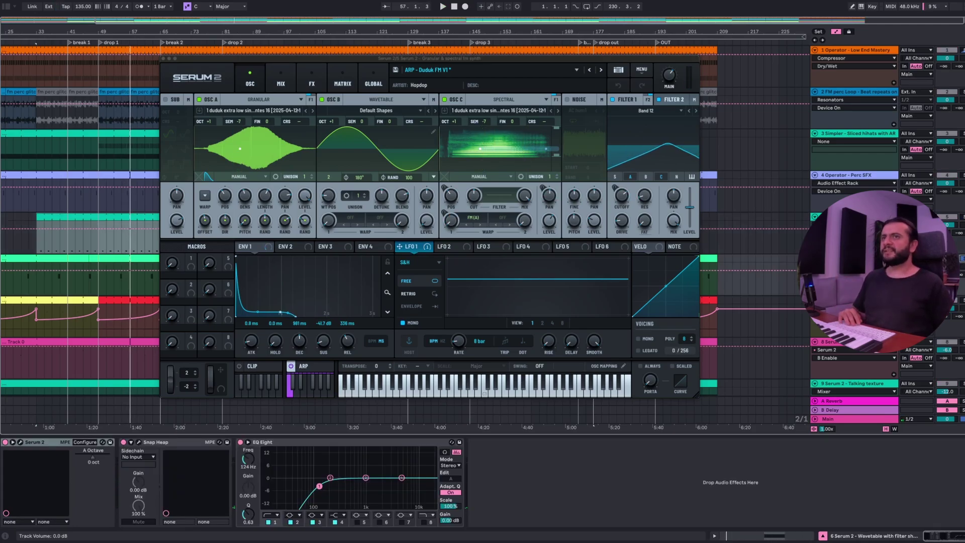
left_click(163, 58)
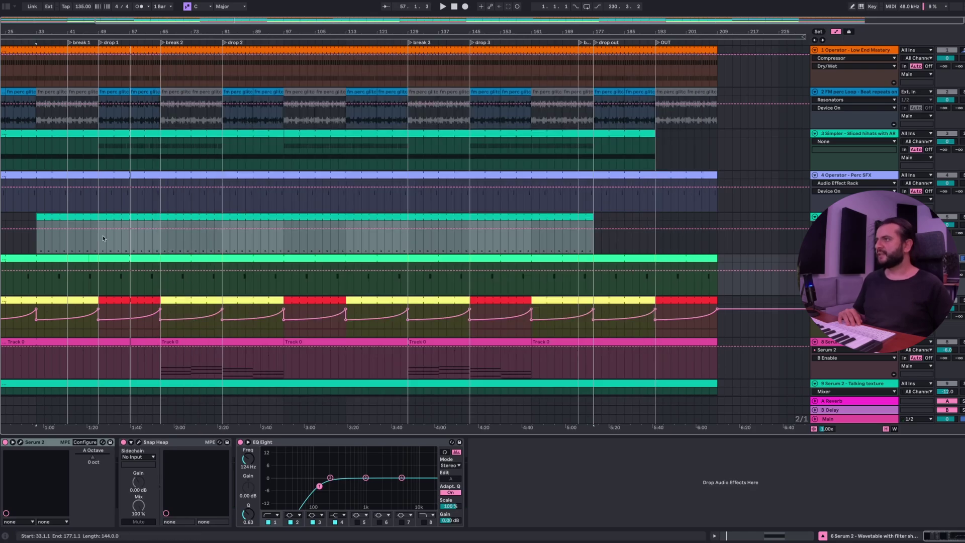
left_click(111, 288)
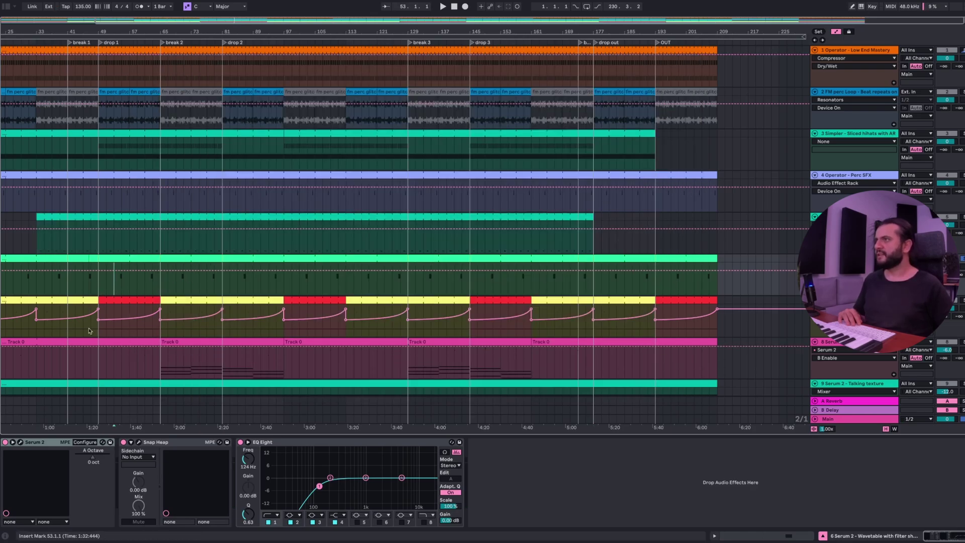
key("space")
left_click(19, 441)
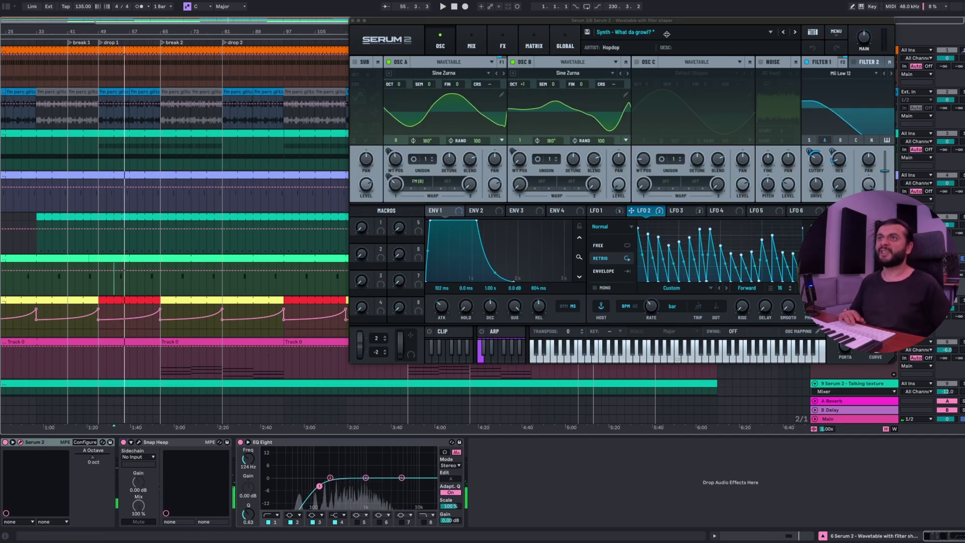
Step: Examine the growl patch's modulation matrix and LFO 1's type options, and close the Serum 2 interface
left_click(521, 46)
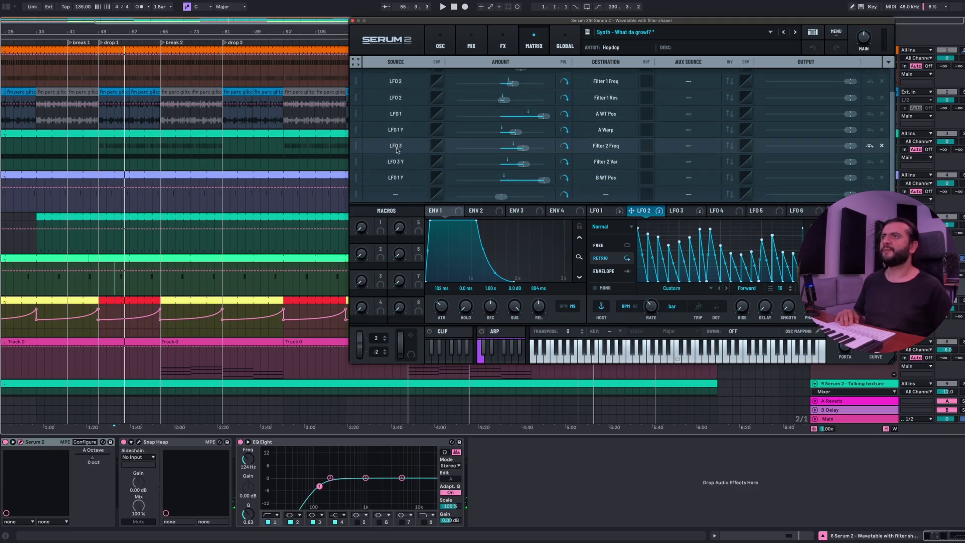
left_click(440, 45)
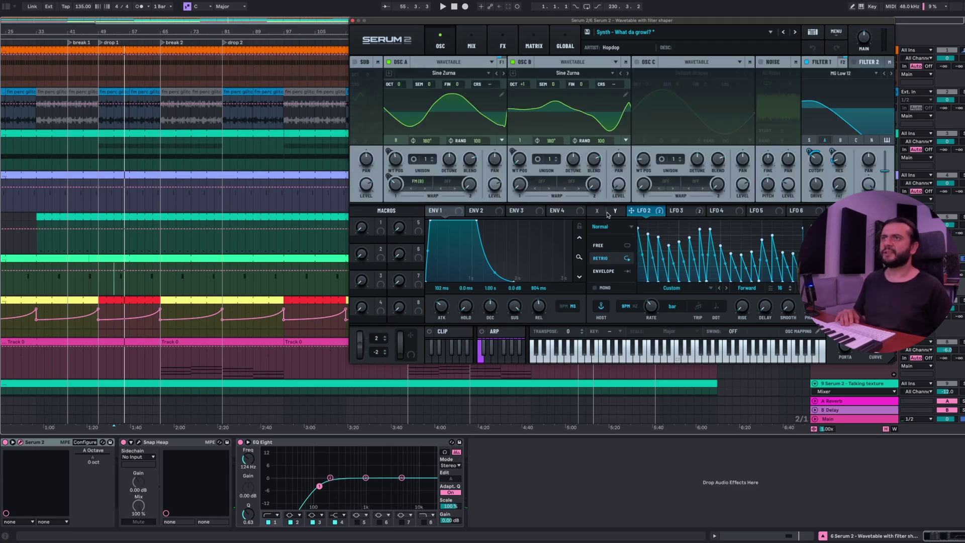
left_click(596, 211)
left_click(607, 229)
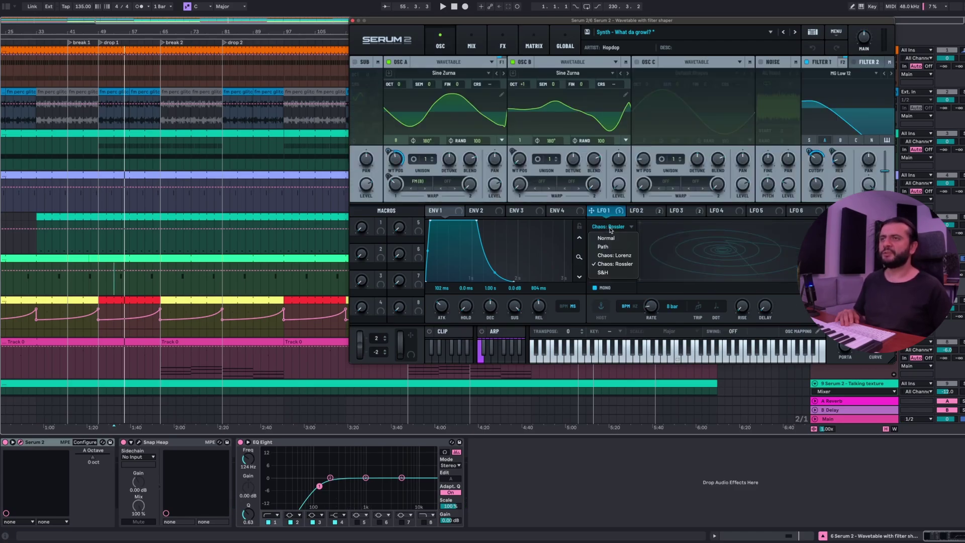
left_click(611, 229)
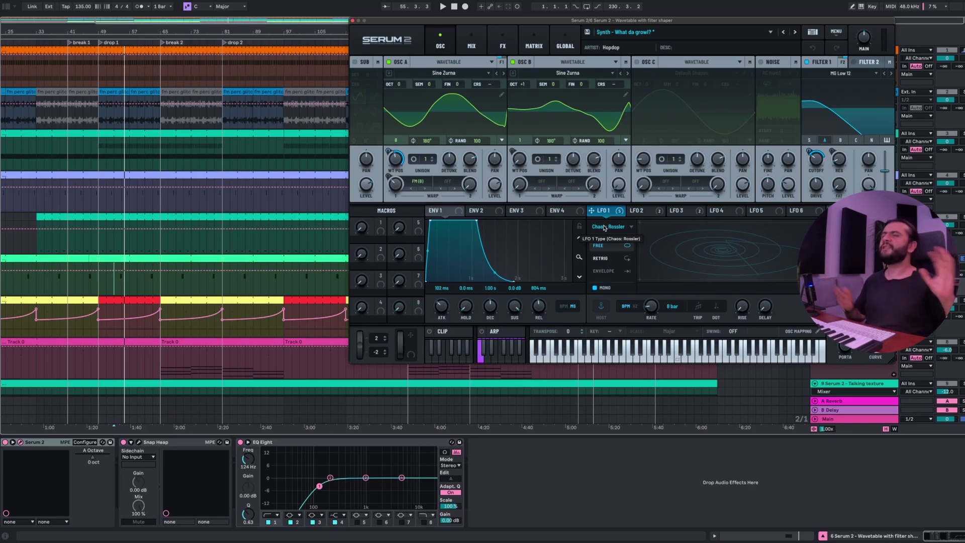
left_click(352, 21)
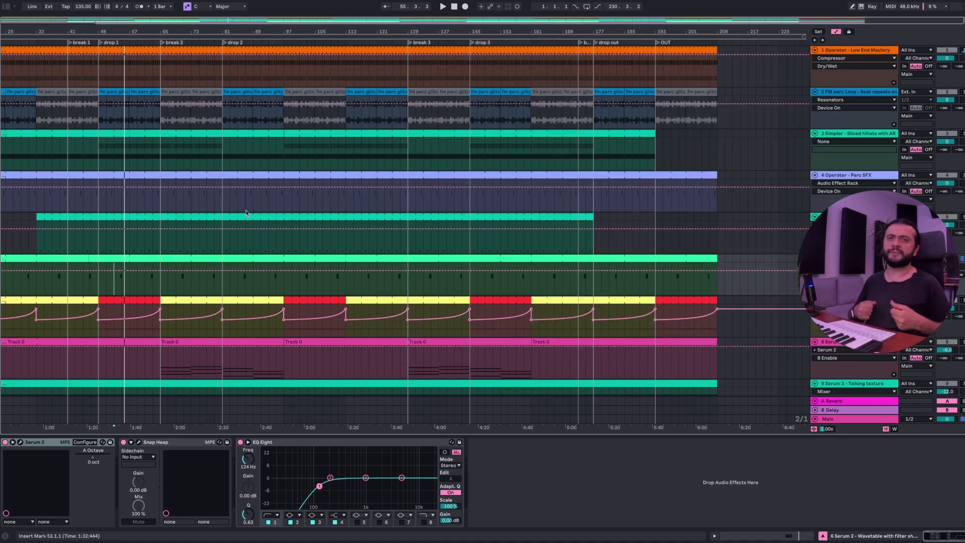
Step: Highlight the Wavetable with filter shaper track's clips in the arrangement from bar 22 to bar 209
right_click(838, 289)
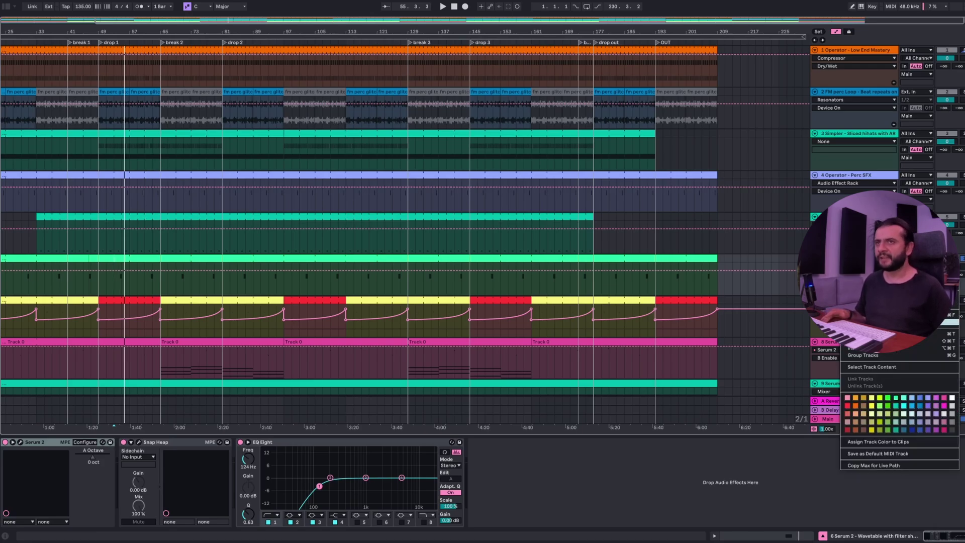
key("Escape")
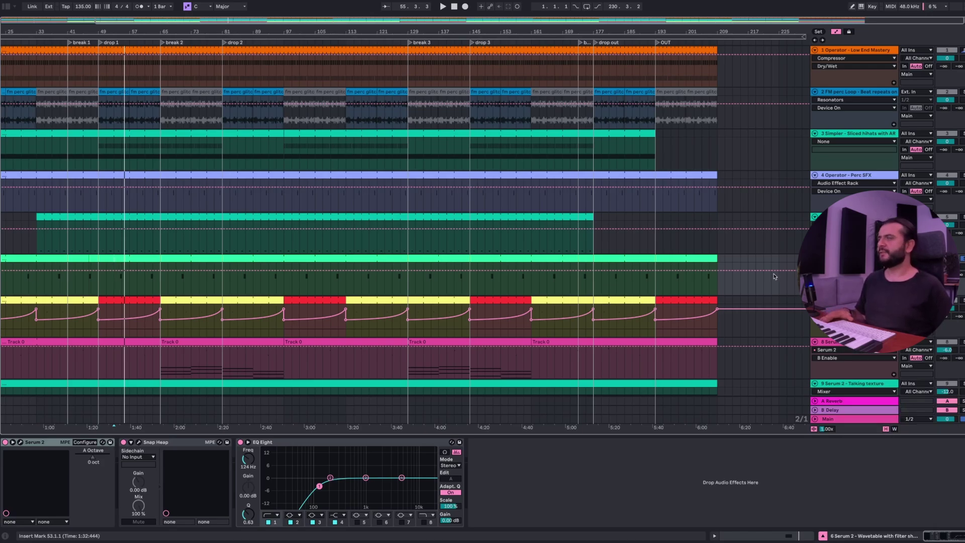
left_click(118, 260)
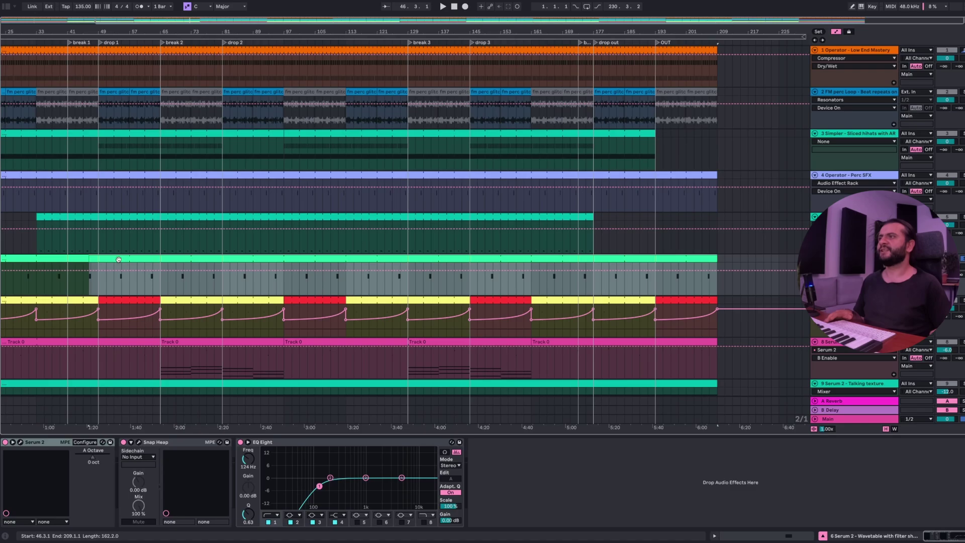
left_click(119, 259)
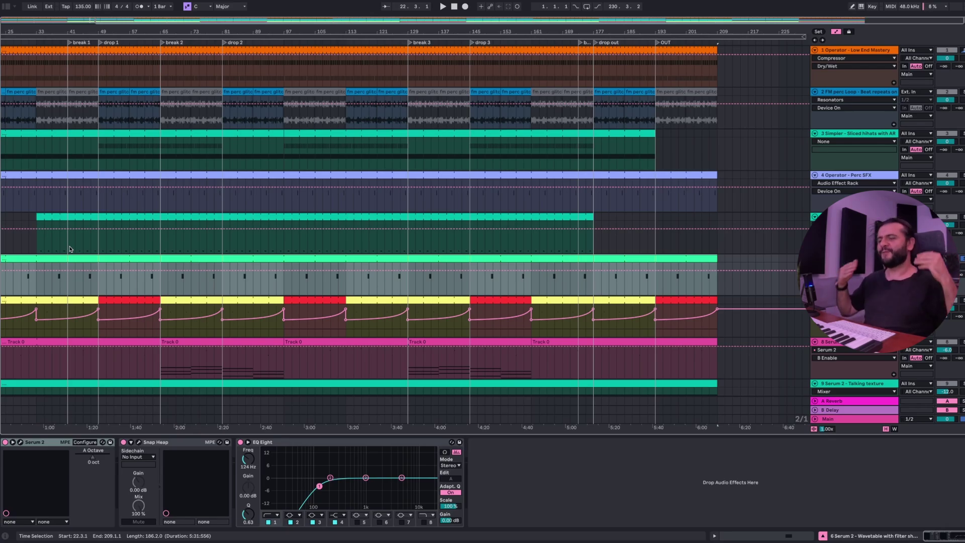
Step: Audition the Spooky textures track from bar 29 and open its Phase Plant interface
scroll(69, 248, "left", 3)
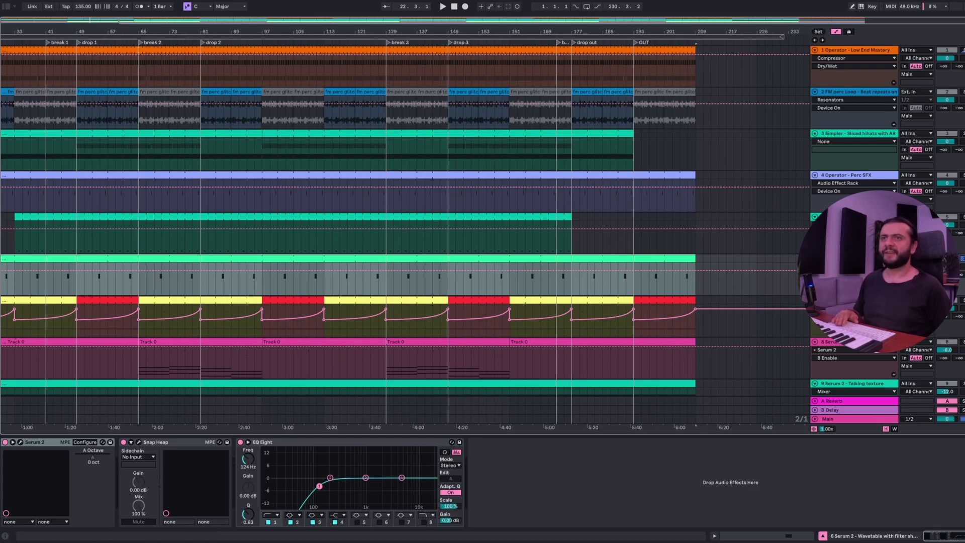
left_click(560, 326)
scroll(560, 325, "left", 1)
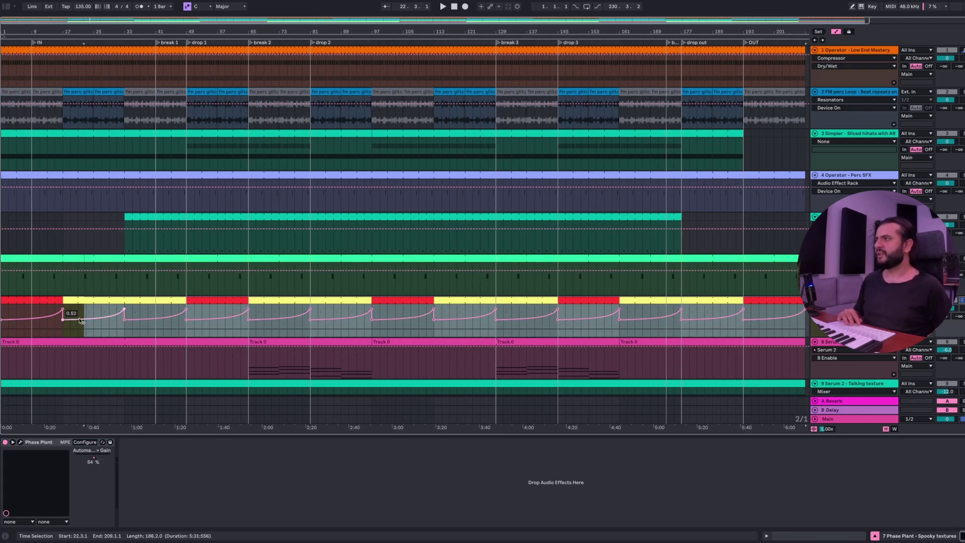
left_click(111, 332)
key("space")
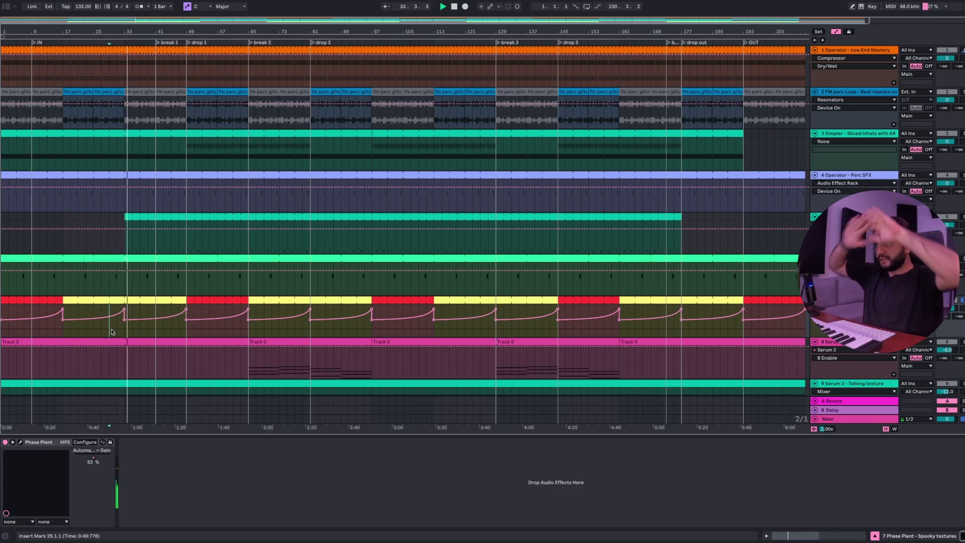
left_click(21, 442)
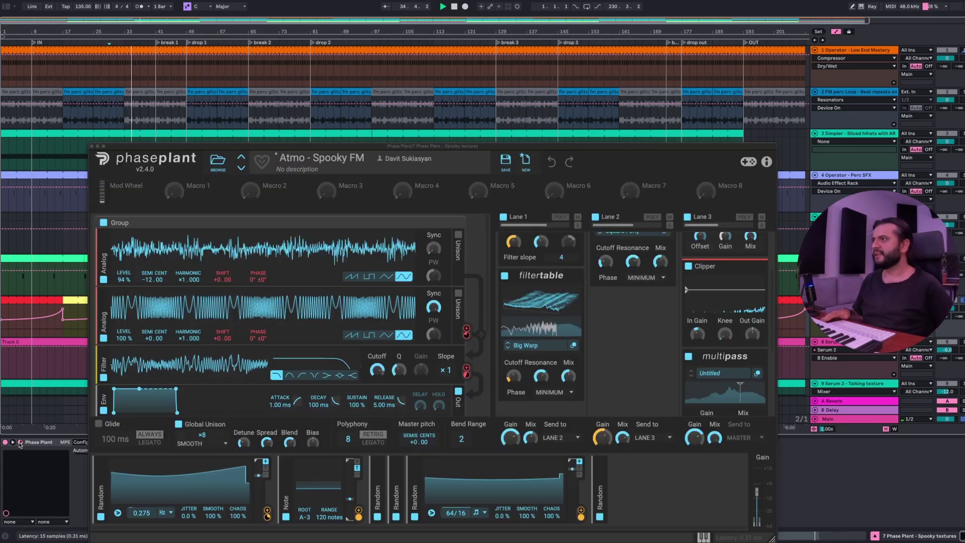
Step: Examine Phase Plant's effect lanes and the Multipass reverb and delay bands in Lane 3, then close both interfaces and stop playback
scroll(617, 310, "down", 3)
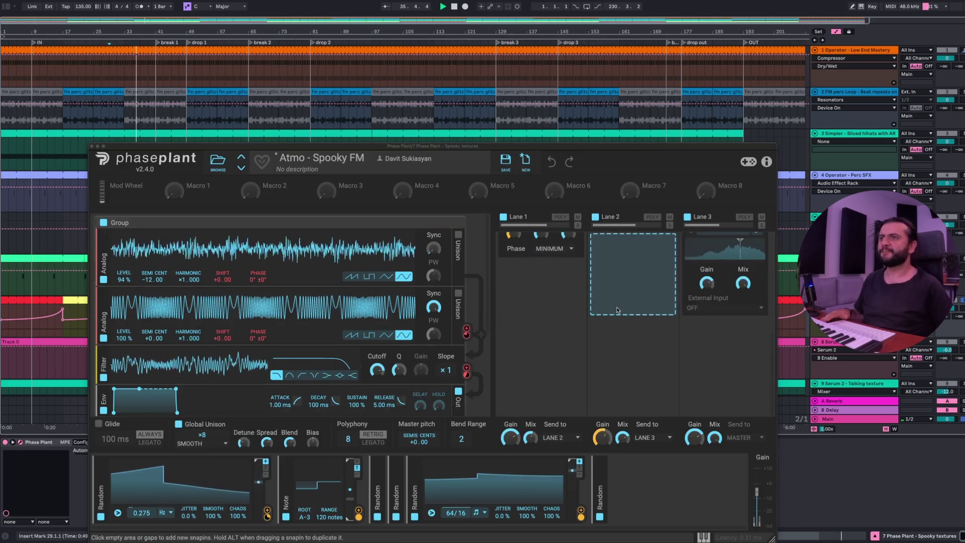
scroll(618, 310, "up", 3)
scroll(656, 340, "down", 2)
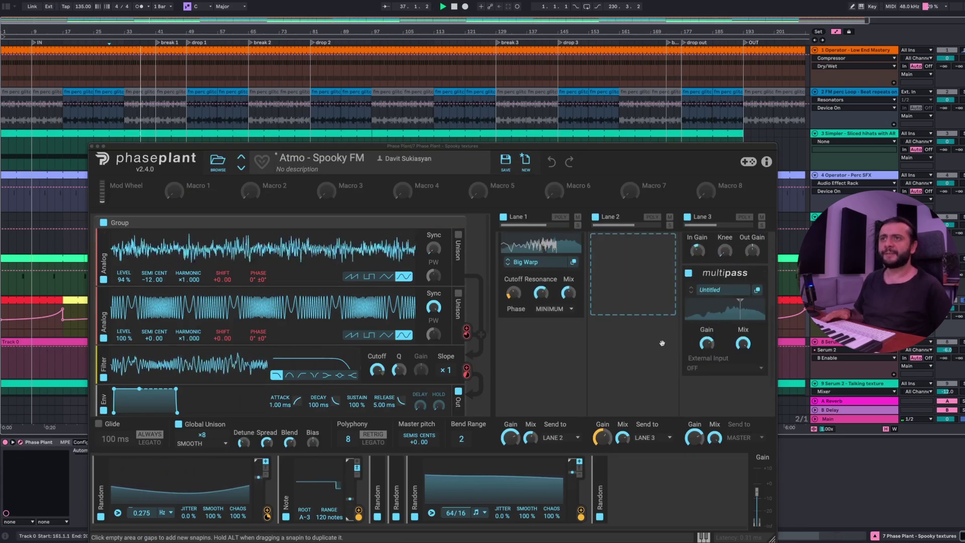
left_click(757, 290)
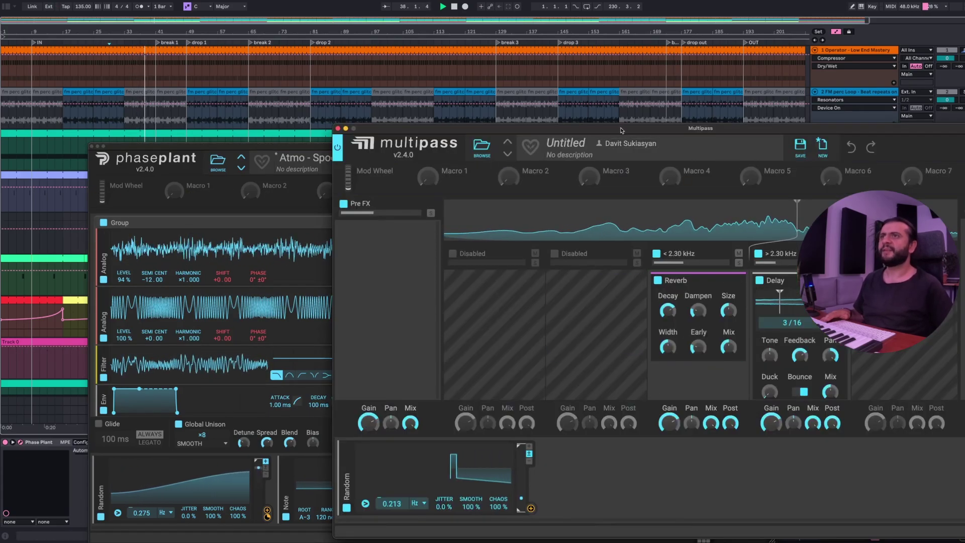
left_click_drag(620, 130, 442, 56)
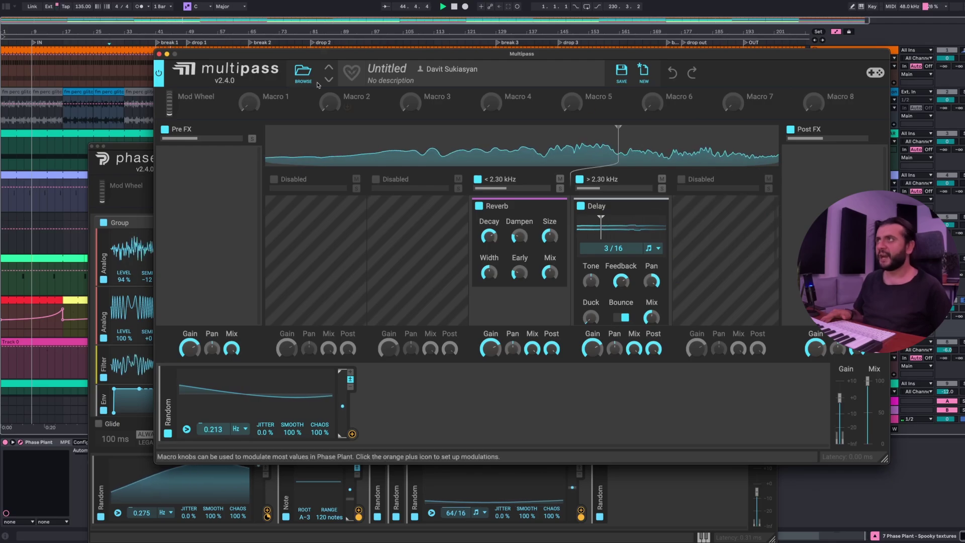
left_click(159, 54)
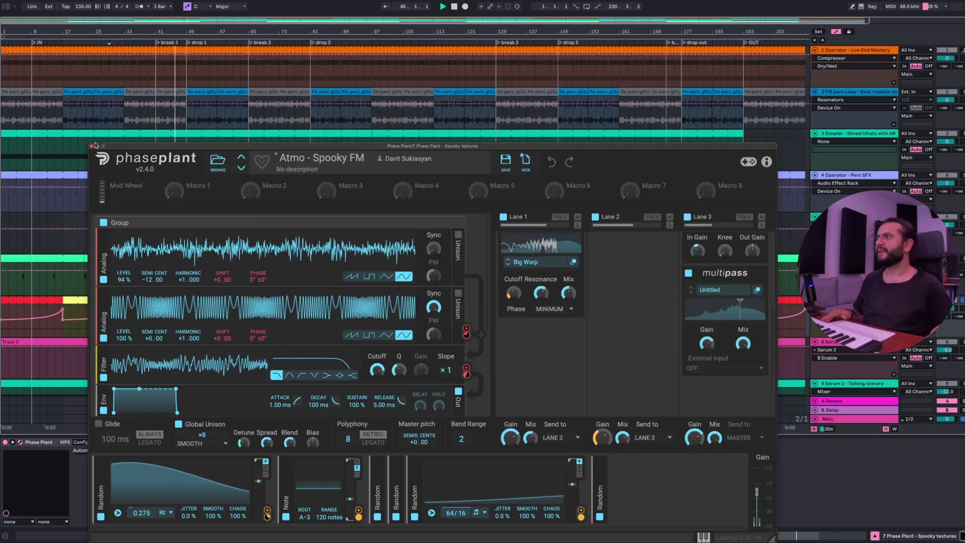
left_click(93, 145)
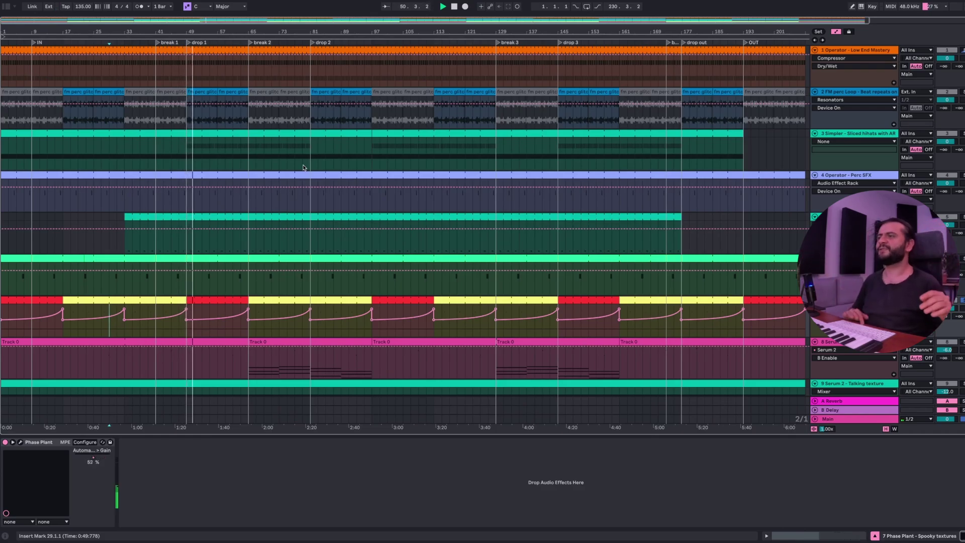
key("space")
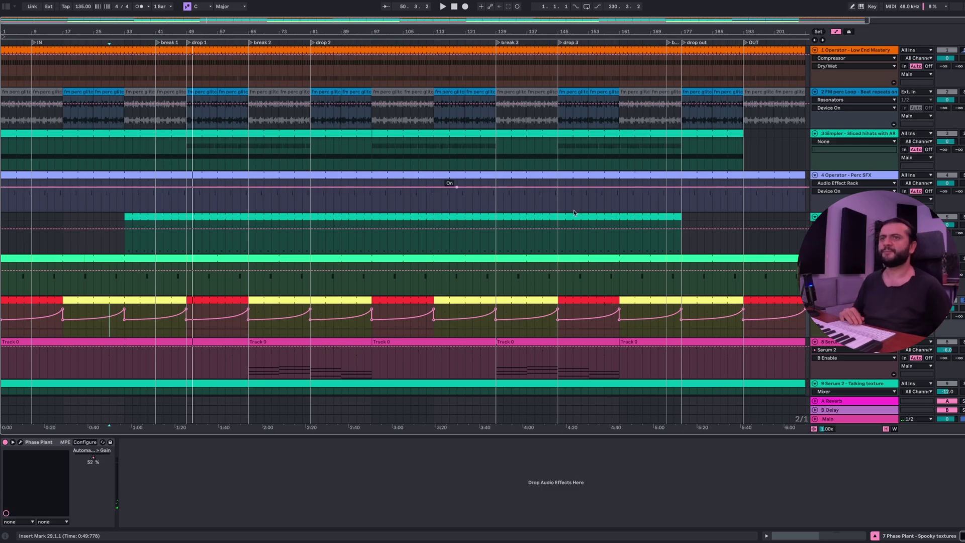
Step: Solo the Pad + Scream FX track and examine the oscillator key mapping in its Serum 2 Singing Whales patch
left_click(961, 340)
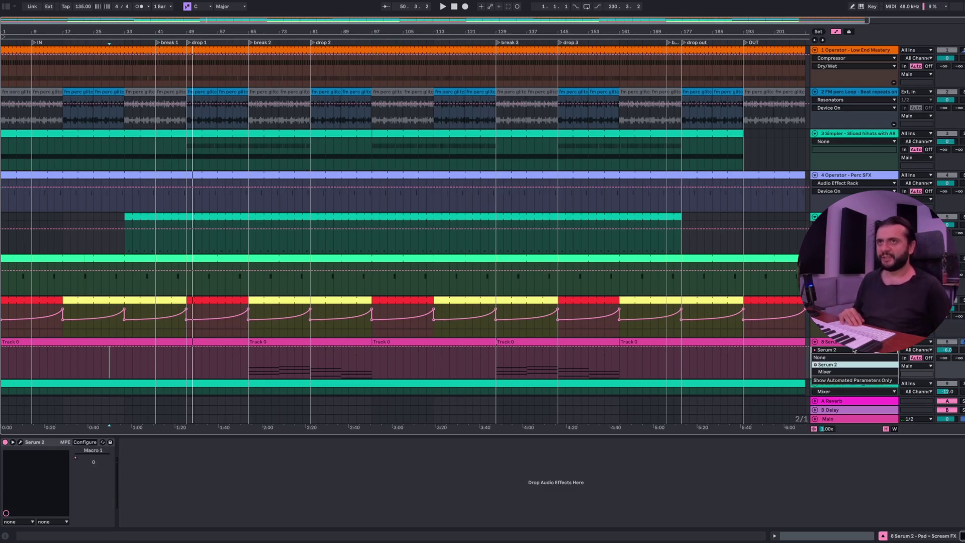
left_click(20, 442)
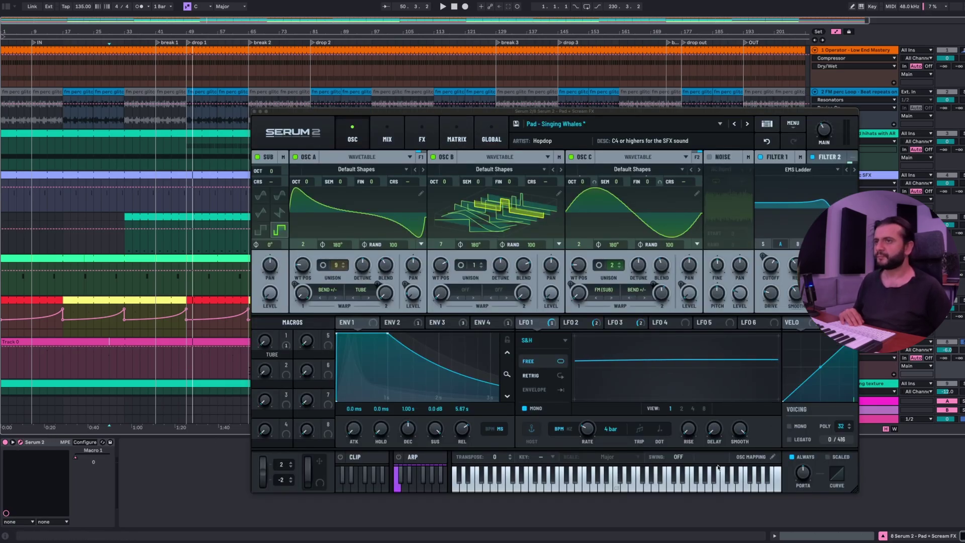
left_click(741, 457)
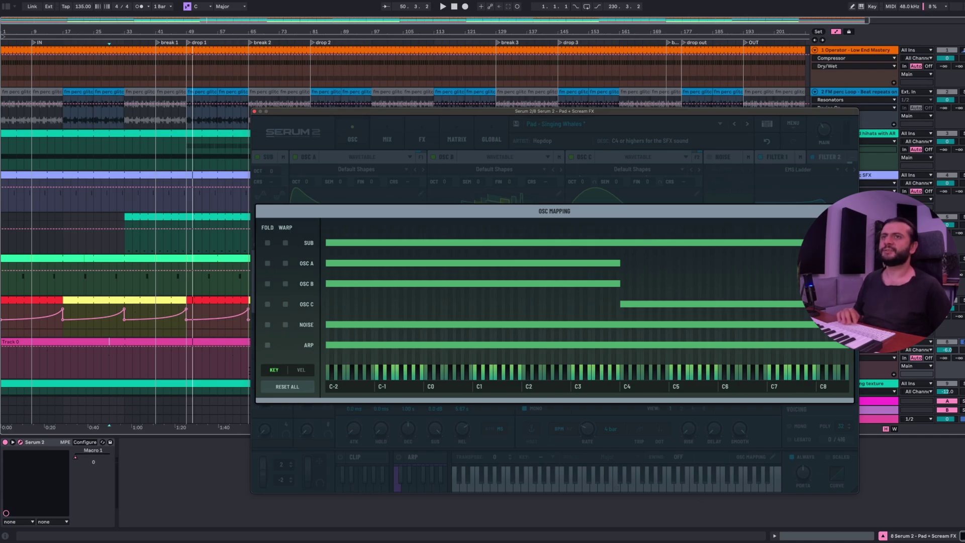
left_click(740, 458)
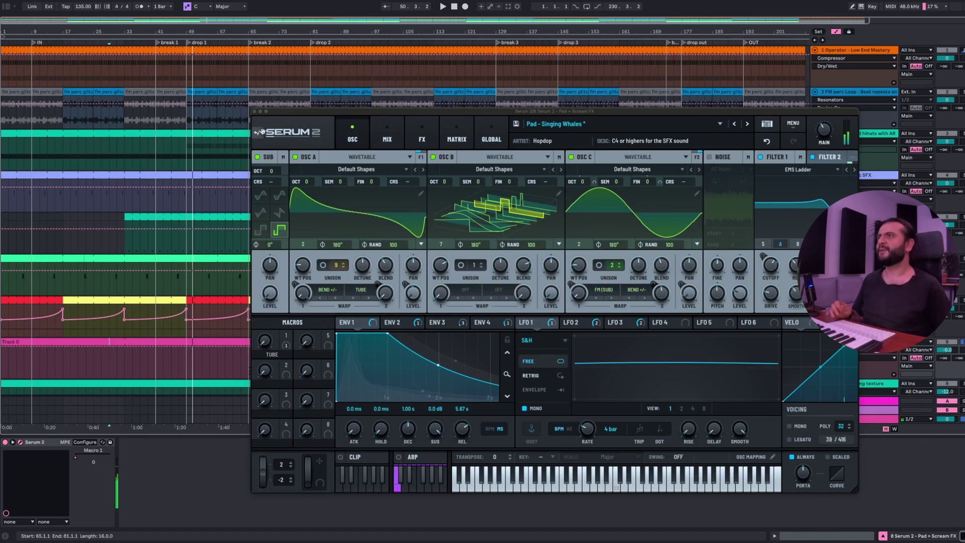
Step: Close the Serum 2 interface and show the notes of the Pad + Scream FX track's first clip
left_click(255, 112)
double_click(154, 363)
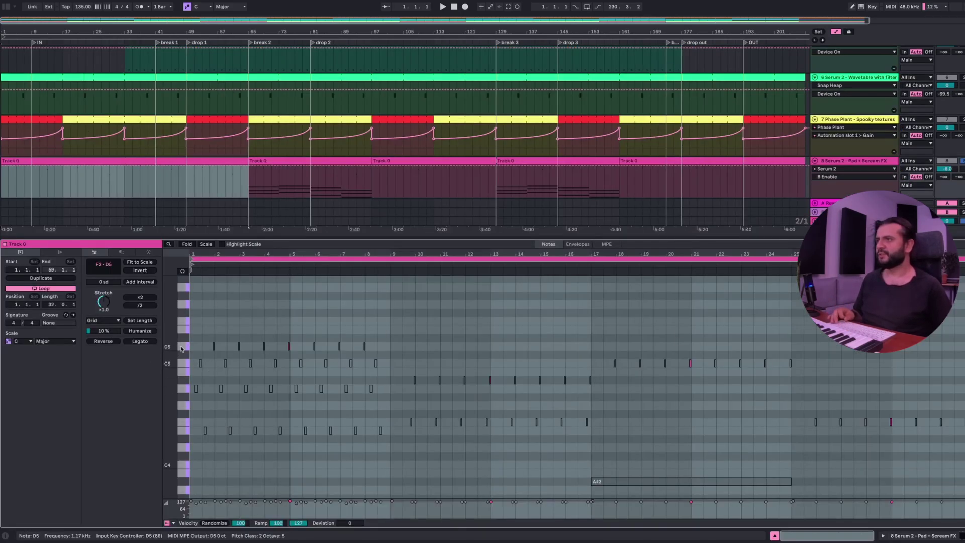
Step: Examine the chord and scream notes in the Pad + Scream FX clip starting at bar 65, then hide the clip view
left_click(280, 161)
scroll(507, 369, "up", 4)
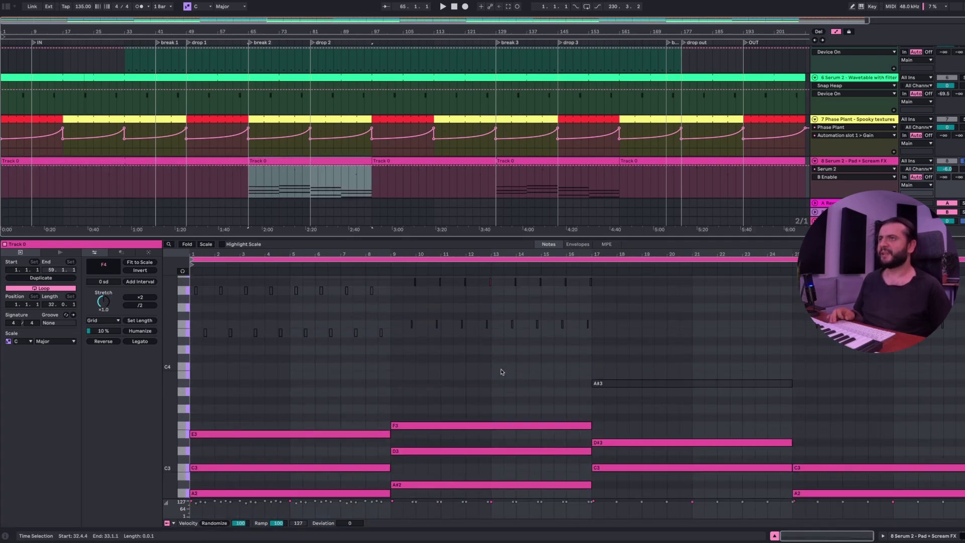
scroll(501, 372, "up", 6)
scroll(493, 414, "down", 1)
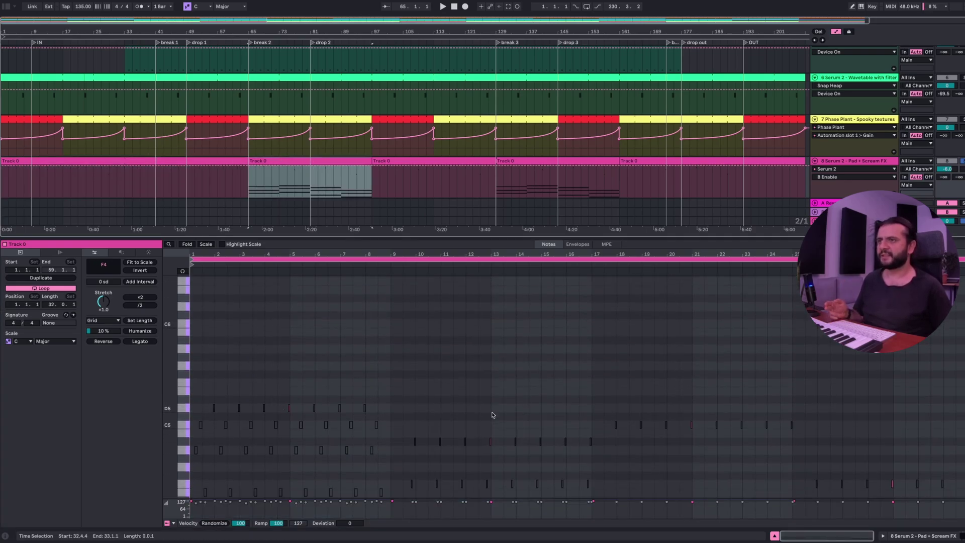
scroll(799, 443, "down", 15)
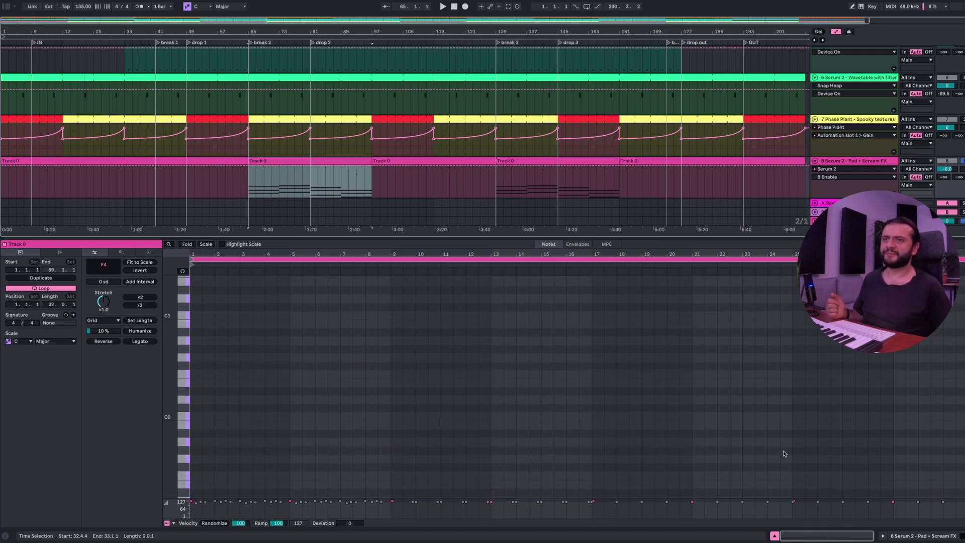
scroll(783, 452, "up", 10)
key("ctrl+alt+l")
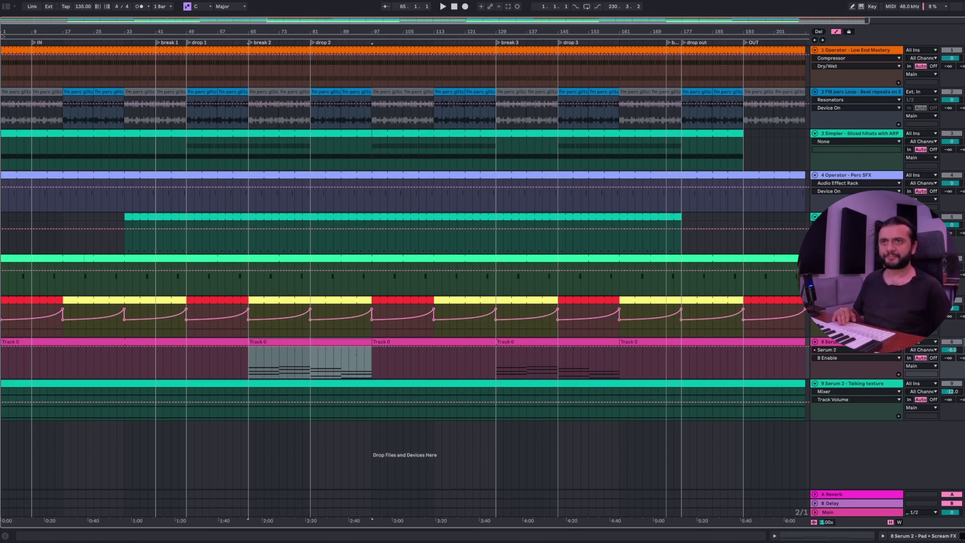
Step: Audition the Talking texture track in solo from bar 1 and open its Serum 2 interface on the oscillator page
left_click(864, 383)
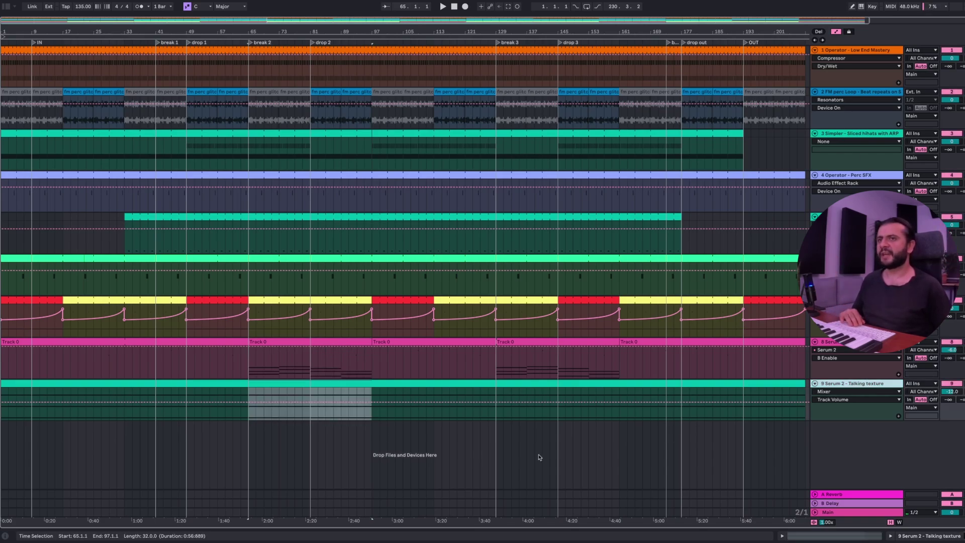
left_click(95, 383)
key("space")
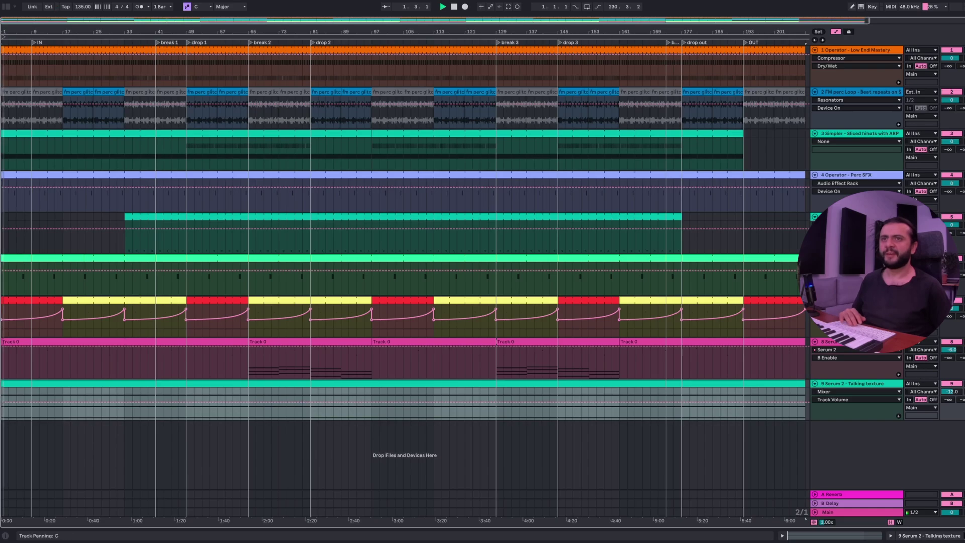
left_click(876, 400)
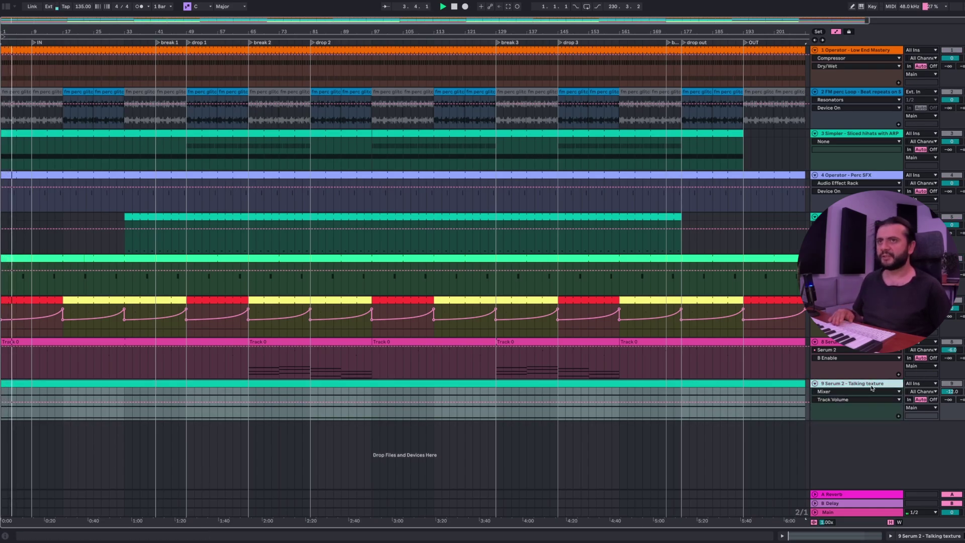
key("shift+Tab")
left_click(21, 442)
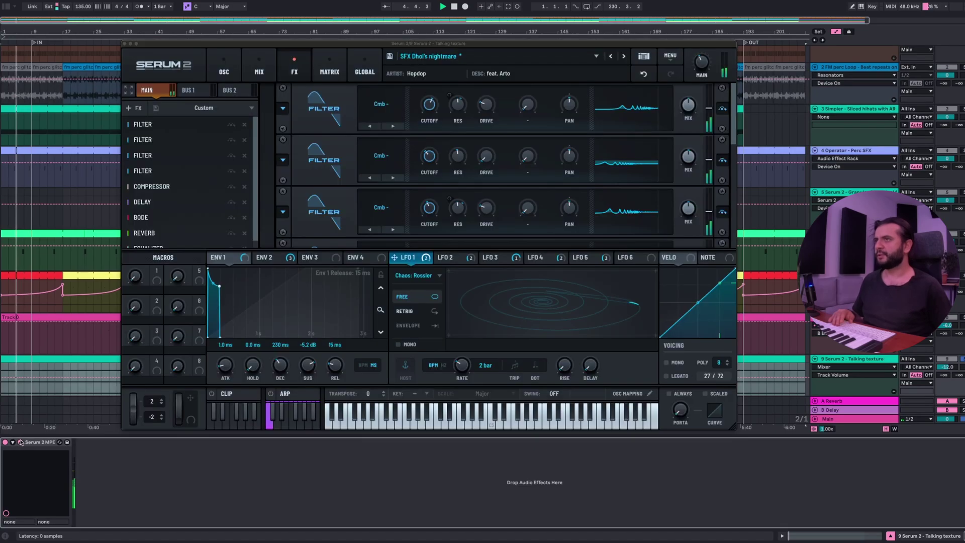
left_click(224, 65)
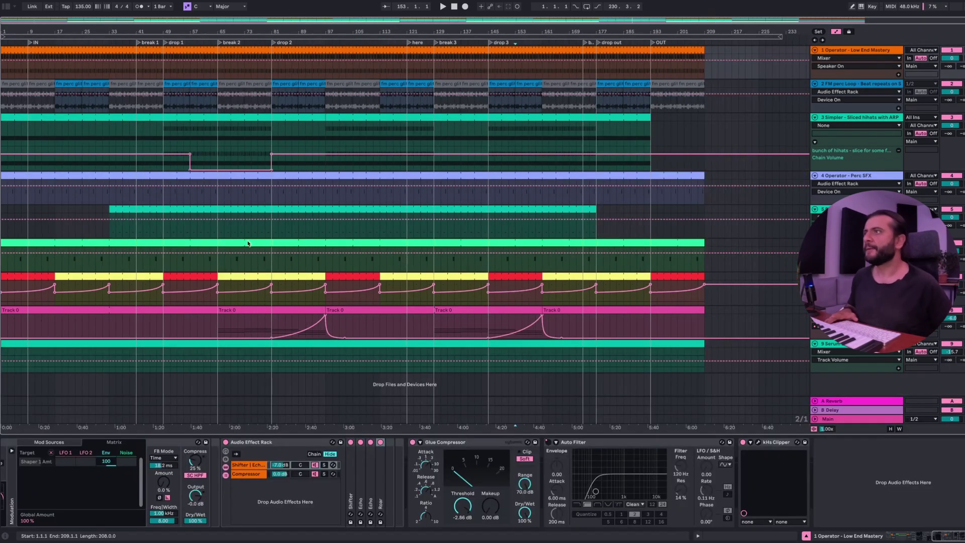
Step: Select the Low End Mastery track and examine its device chain from the Kick Maker Rack through Roar to the Auto Filter
left_click(246, 240)
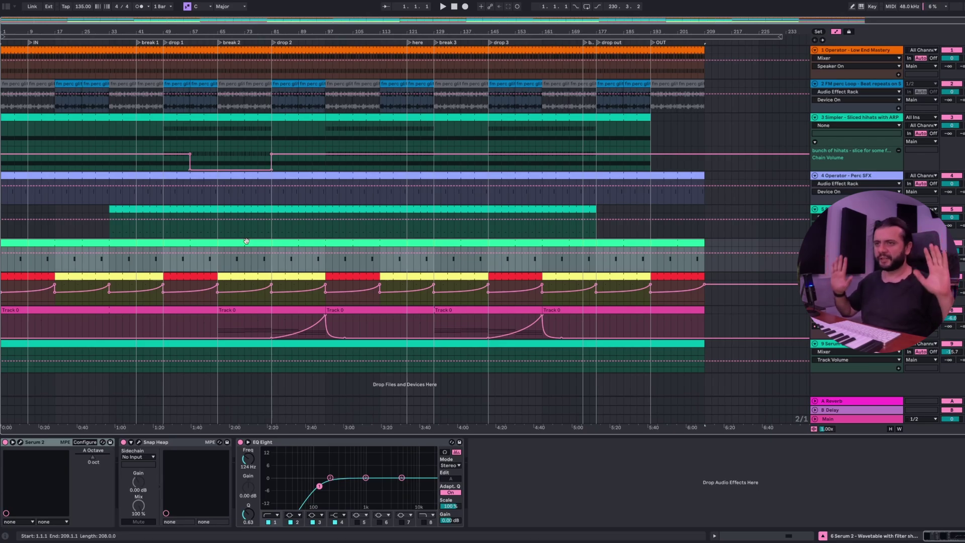
key("Up")
key("Up")
key("Up")
key("Up")
key("Up")
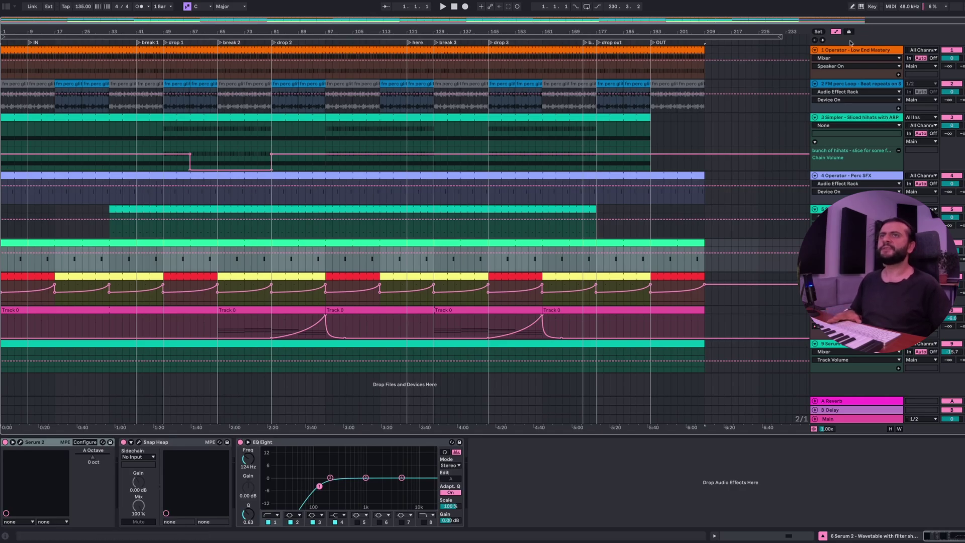
scroll(312, 468, "left", 10)
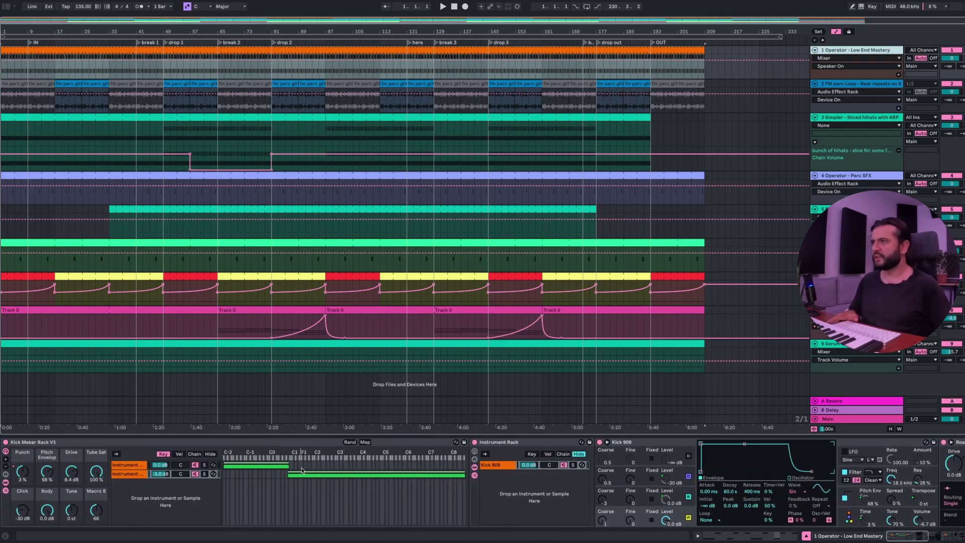
scroll(301, 470, "right", 10)
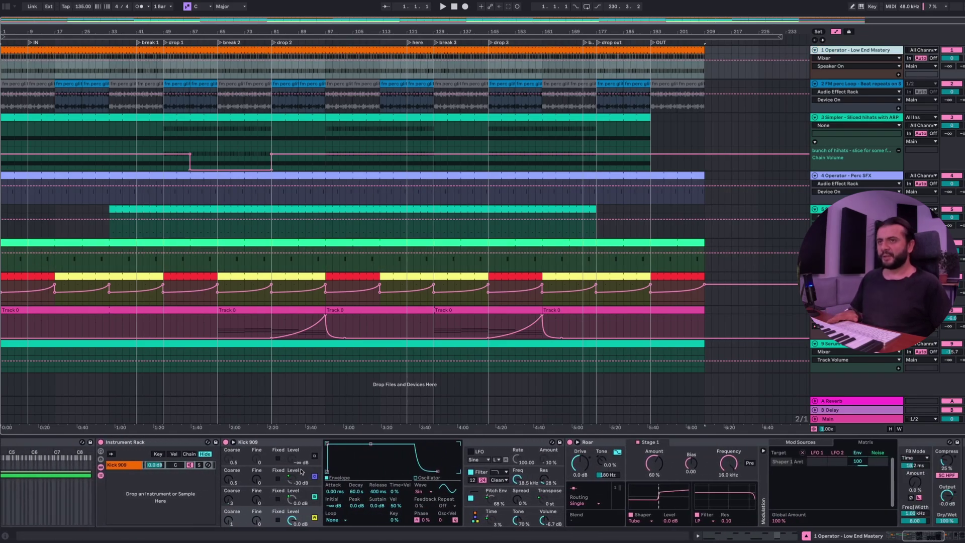
scroll(301, 472, "right", 5)
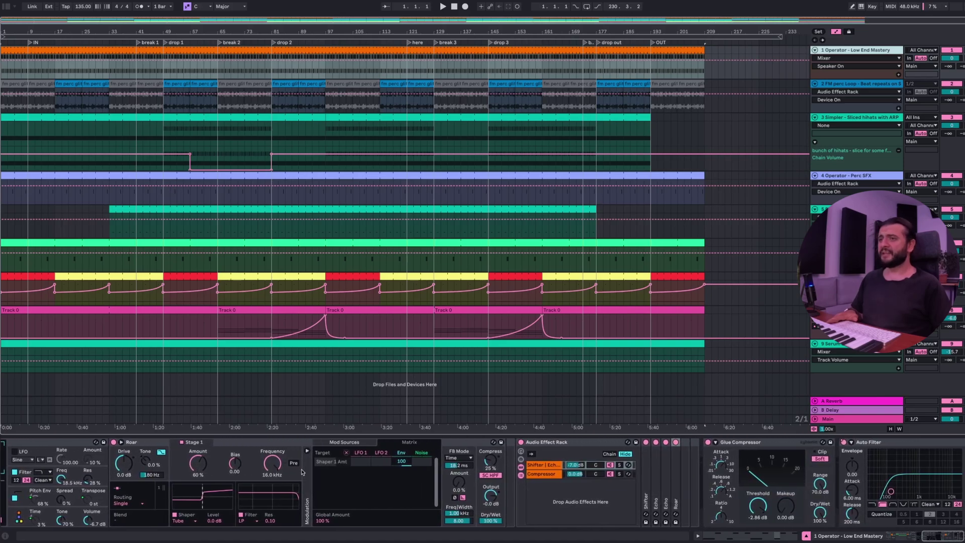
Step: Solo the Kick Maker Rack's second instrument chain alongside the soloed Shifter and Echo effect chain, and play the track from bar 1
scroll(618, 466, "left", 15)
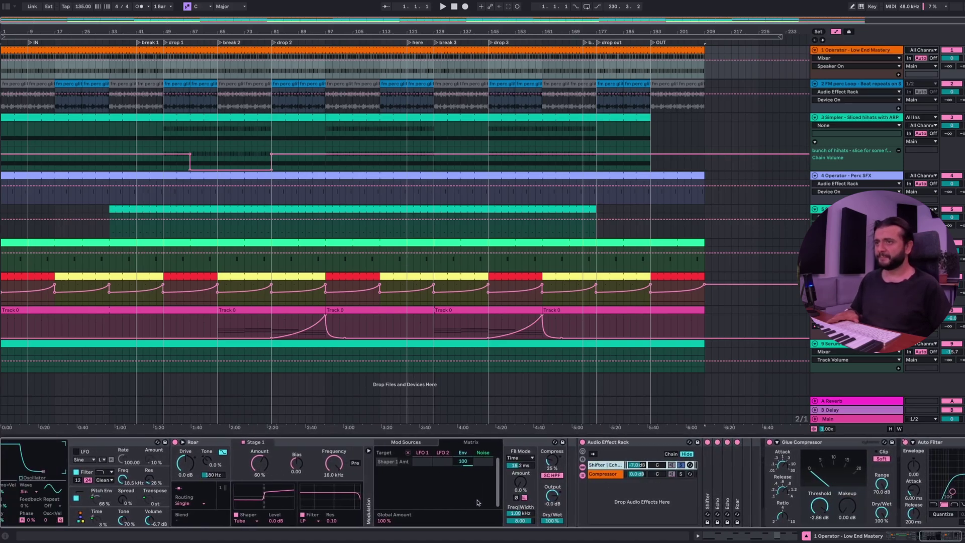
left_click(204, 476)
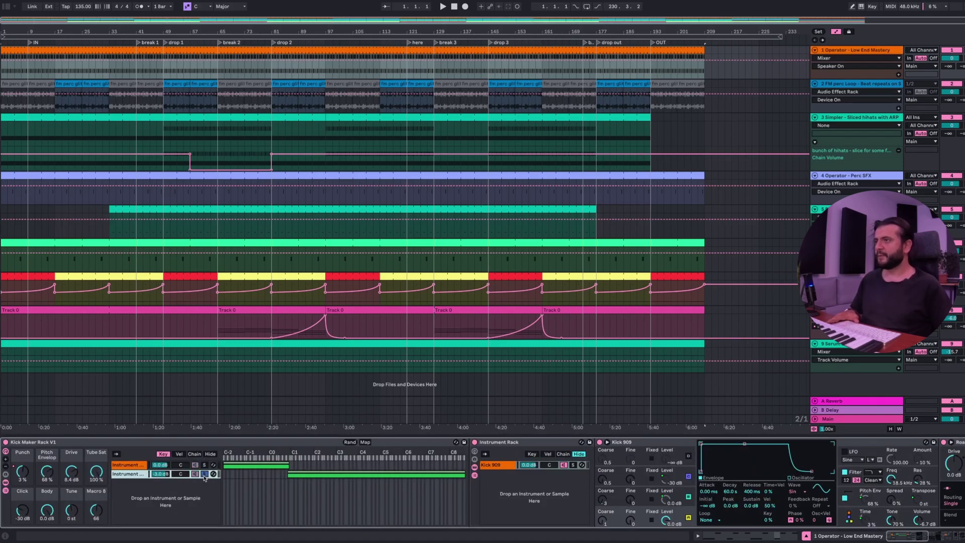
scroll(563, 518, "right", 15)
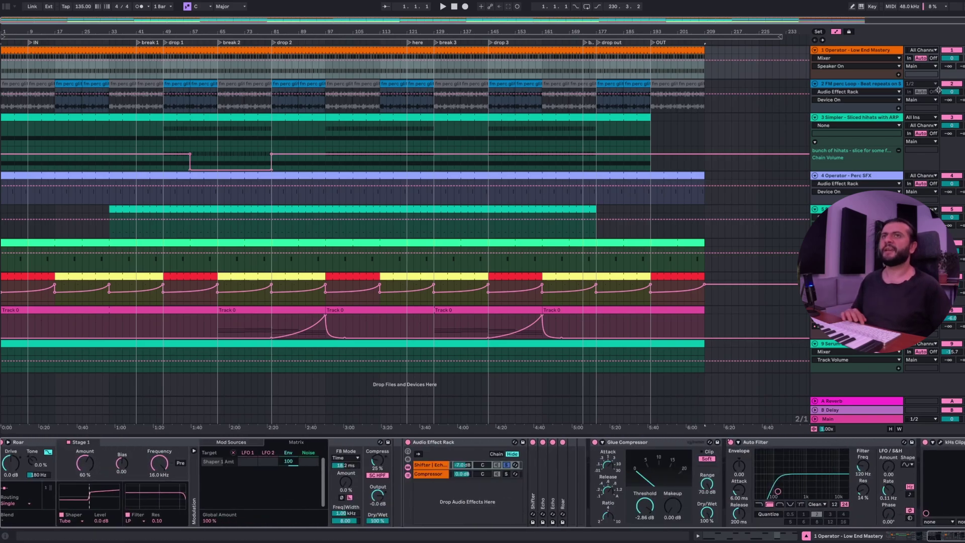
key("space")
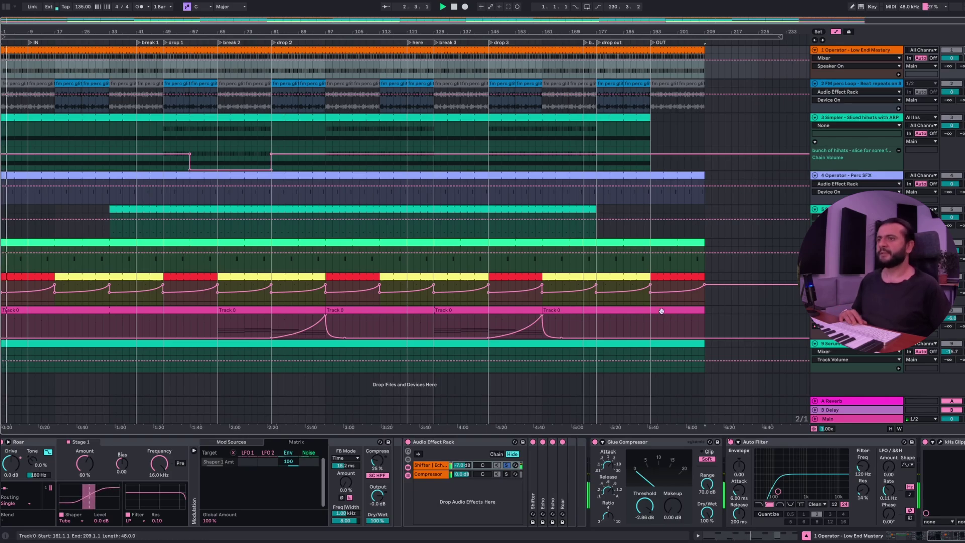
Step: Inspect the Shifter's settings, then copy the second Echo to the end of its chain after Roar
double_click(536, 480)
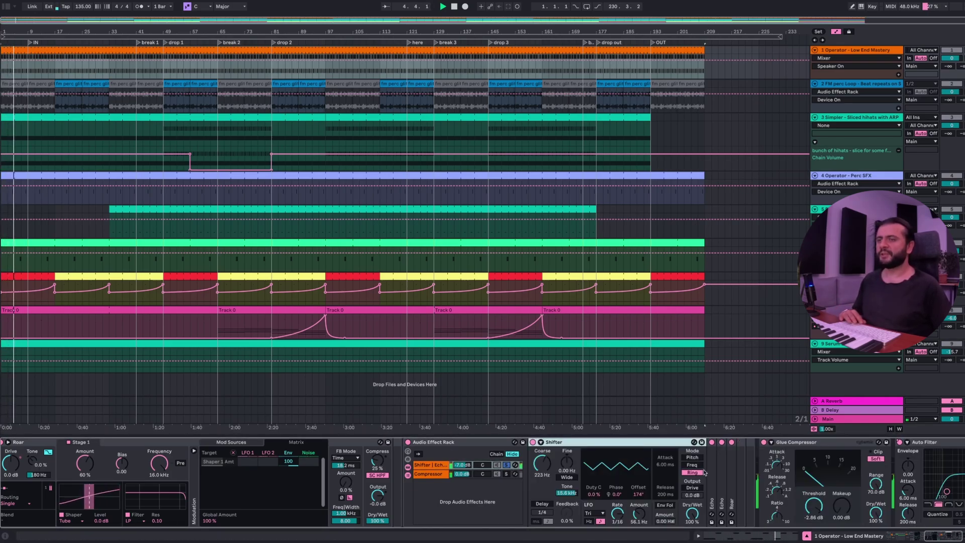
double_click(613, 449)
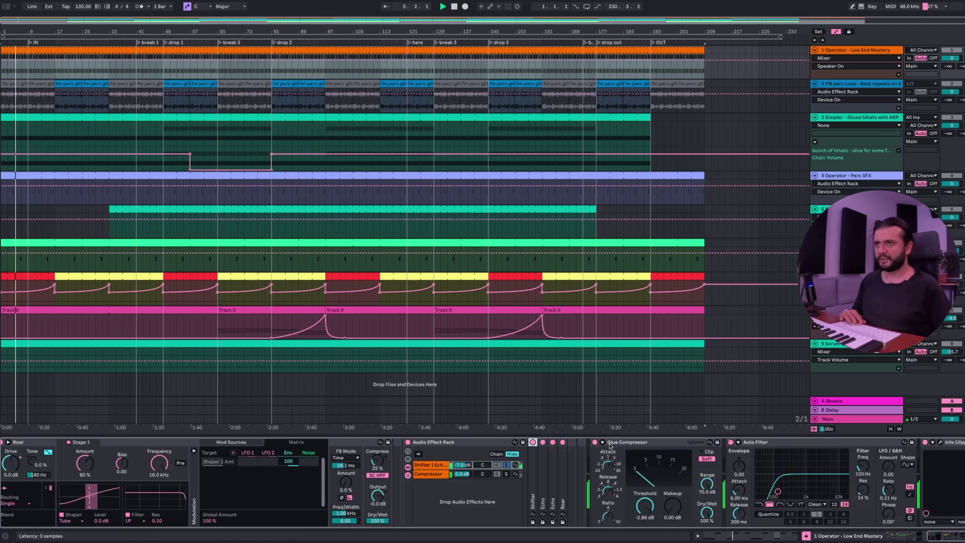
left_click(553, 476)
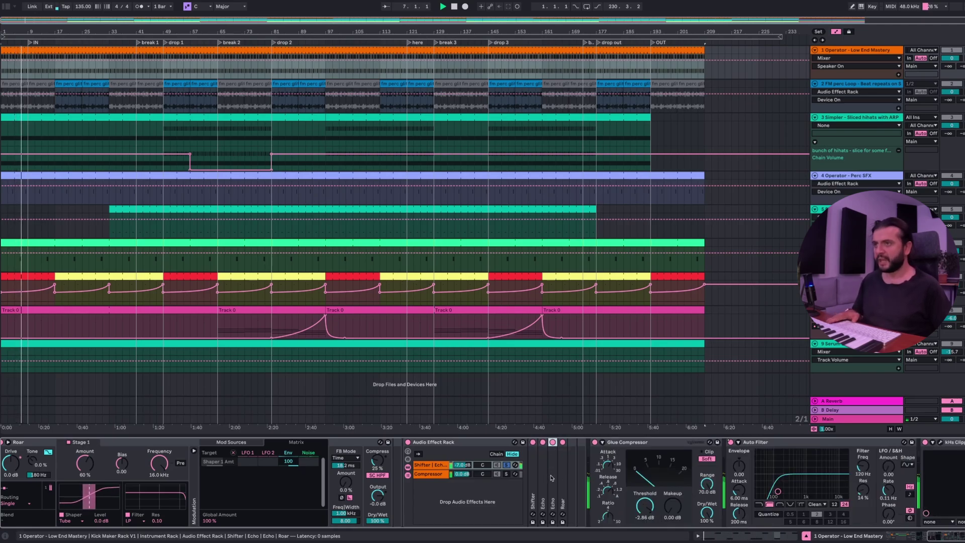
left_click_drag(552, 476, 570, 480)
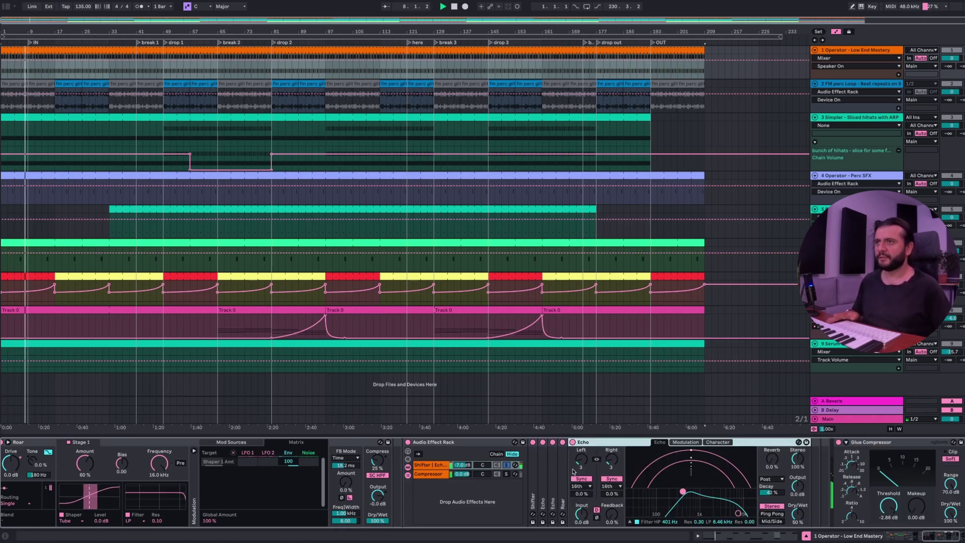
Step: Group the copied Echo into an Audio Effect Rack and create a second, empty chain beside the Echo chain
key("ctrl+g")
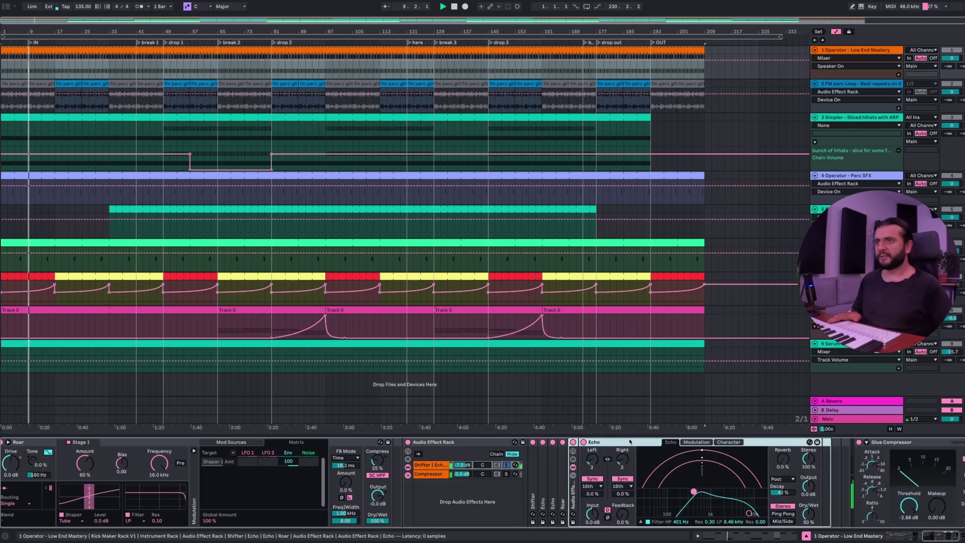
double_click(573, 493)
key("ctrl+t")
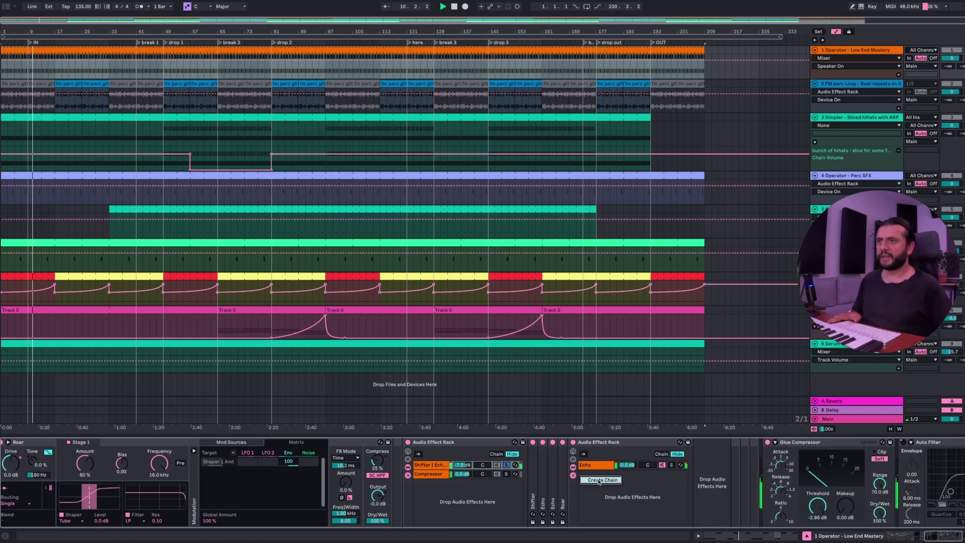
left_click(595, 467)
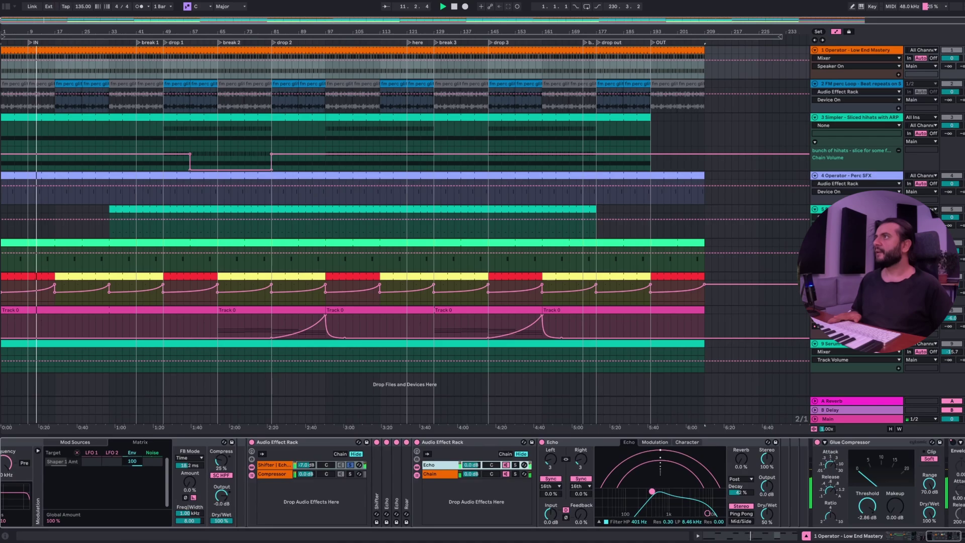
Step: Add a Utility from the Mixing collection in front of the Echo in the new rack's first chain
left_click(5, 7)
left_click(151, 87)
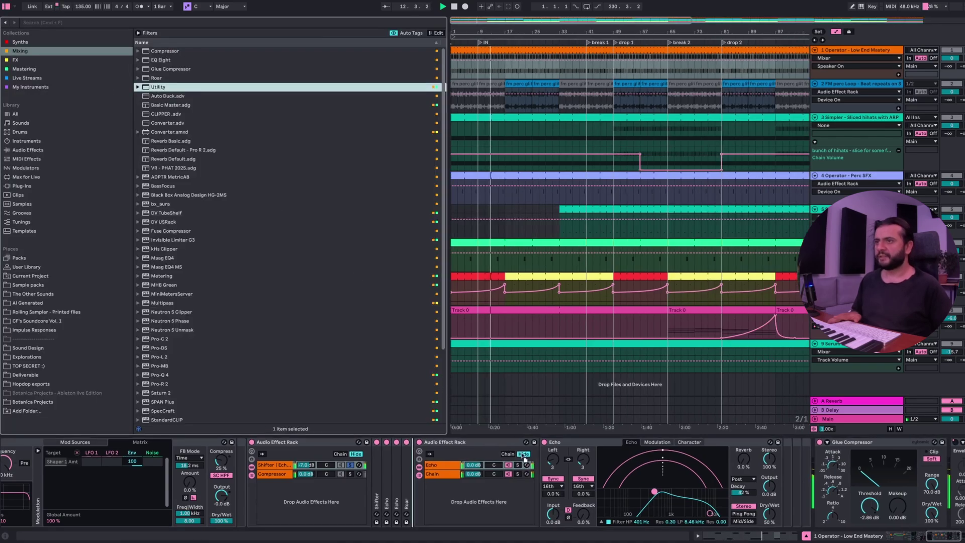
key("Return")
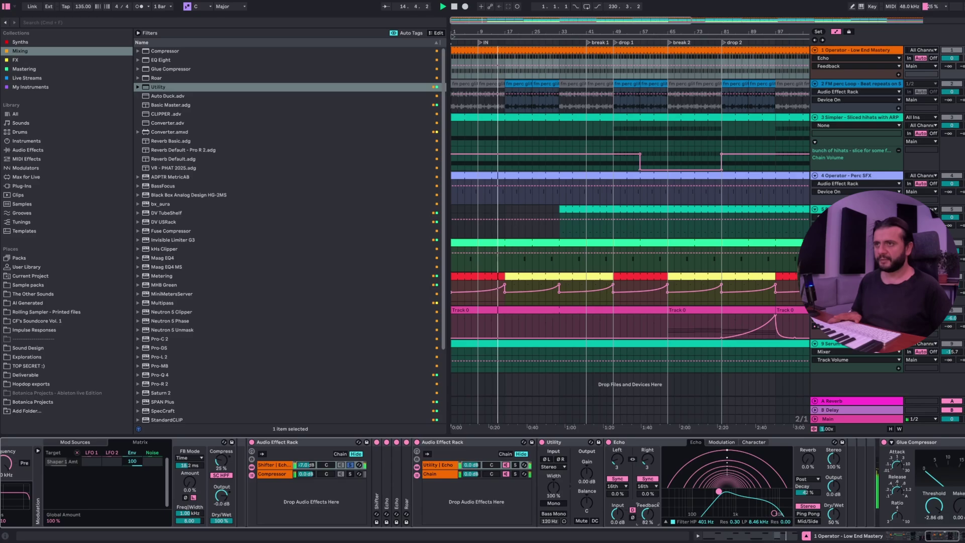
Step: Set the copied Echo's feedback to 60% and reverb to 64%, and lower the Utility gain in front of it to -inf dB
left_click_drag(647, 513, 646, 516)
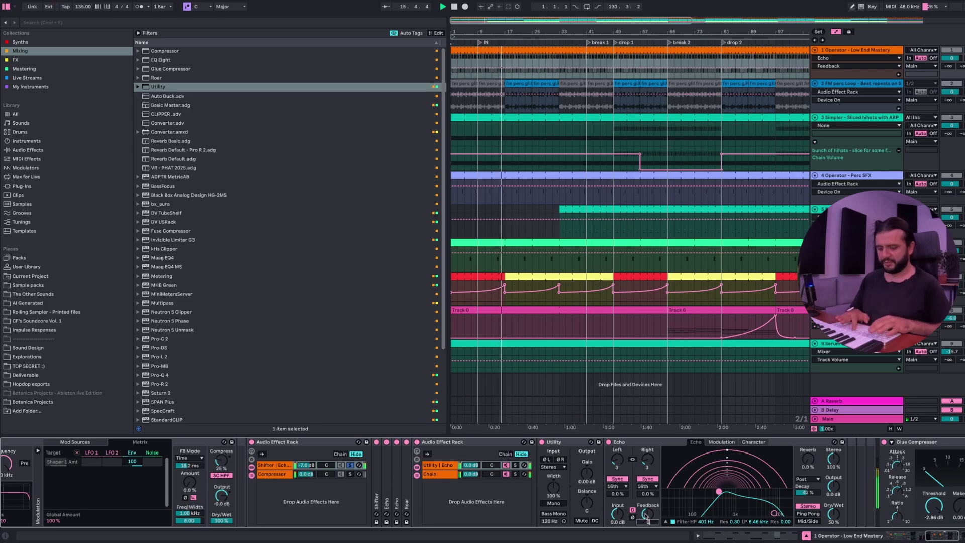
left_click_drag(807, 459, 809, 493)
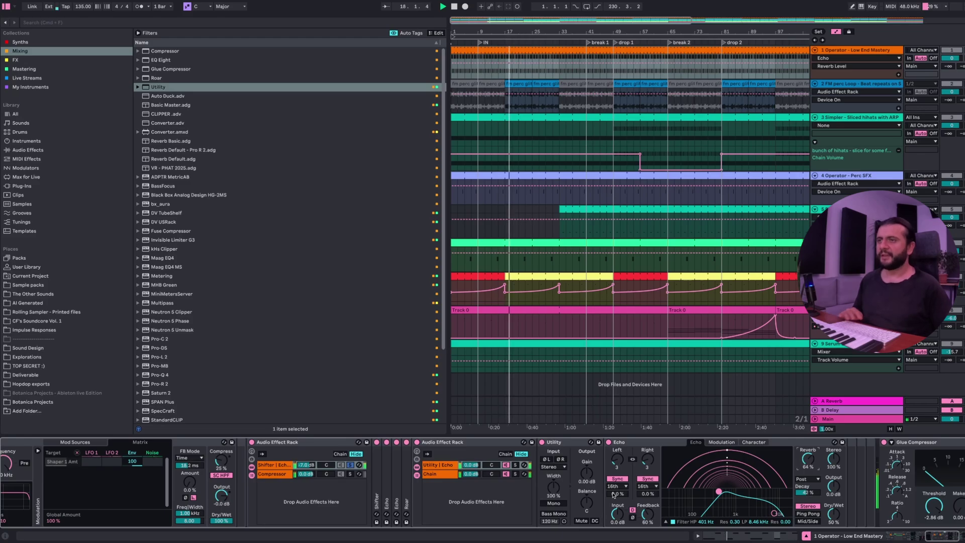
left_click_drag(587, 473, 586, 497)
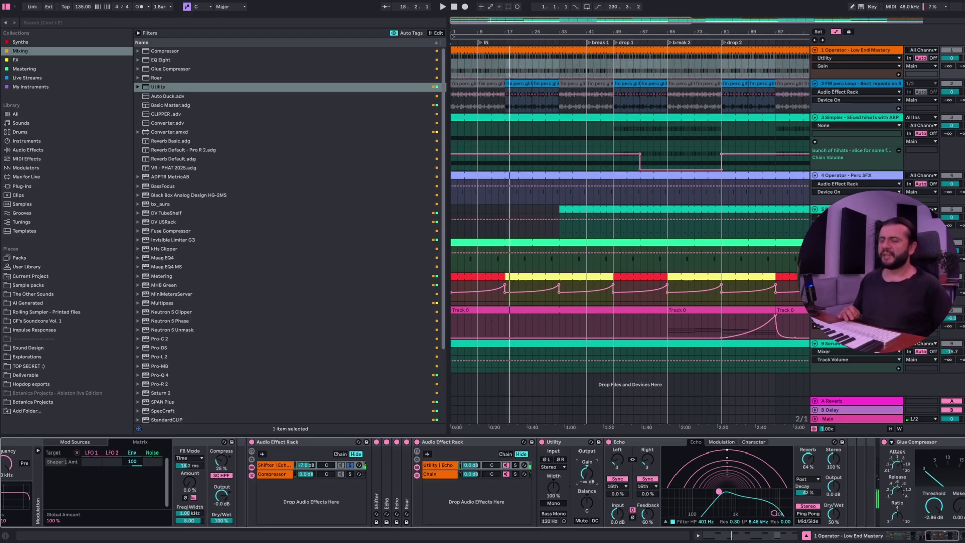
left_click(655, 443)
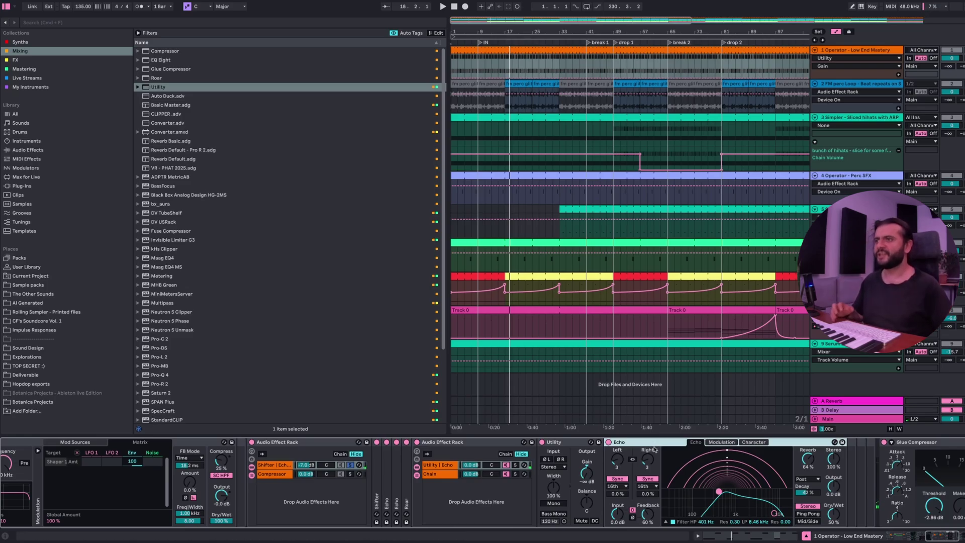
left_click(588, 475)
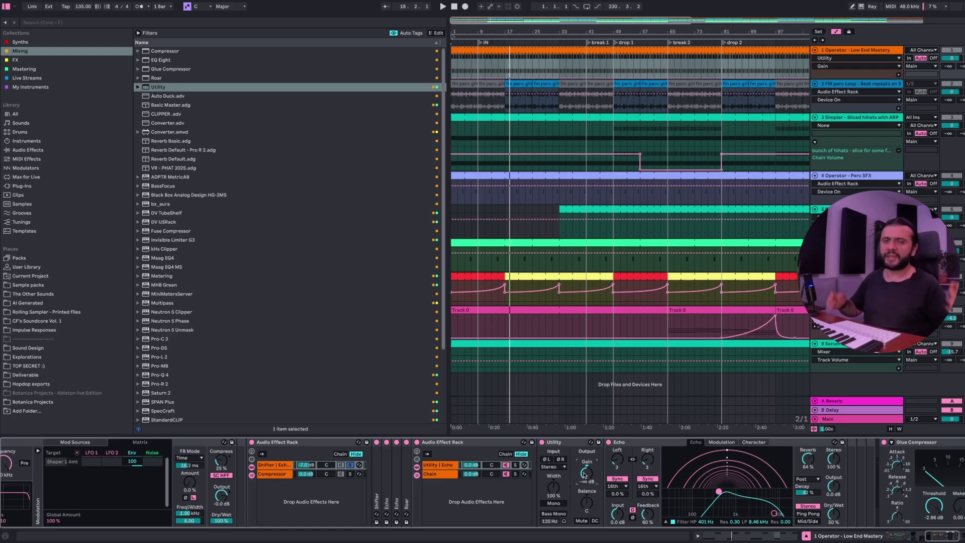
Step: Set the copied Echo's left and right delay times to 6 sixteenths, link both channels, and switch to Ping Pong mode
scroll(584, 474, "right", 5)
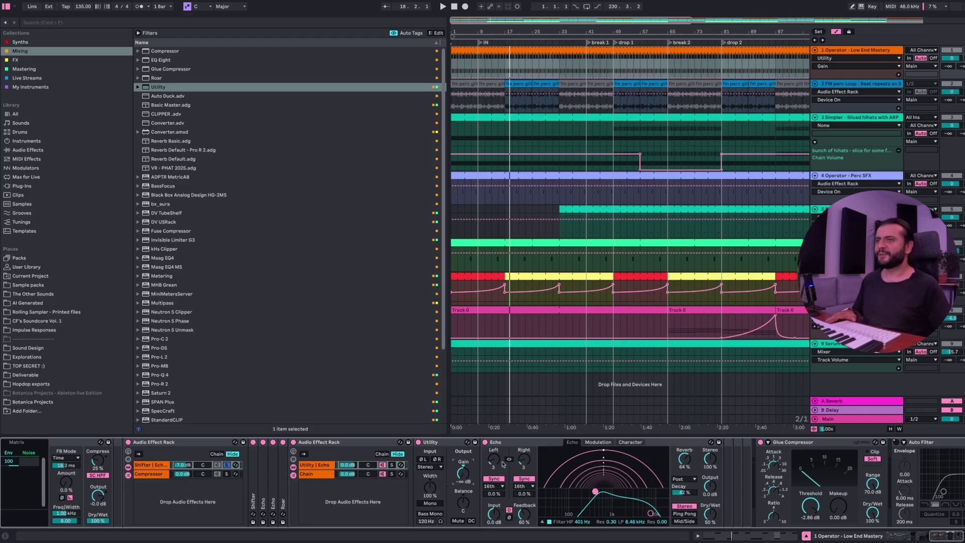
left_click_drag(494, 460, 526, 455)
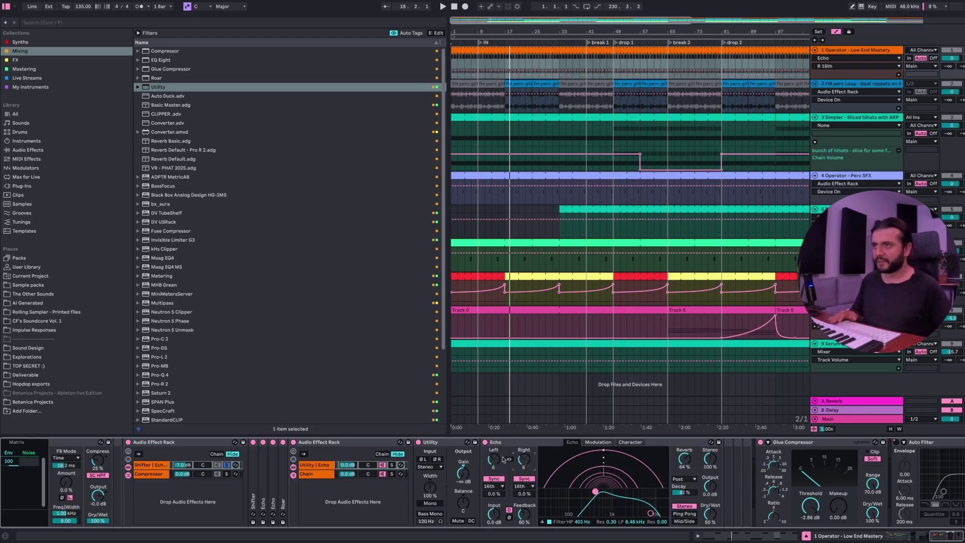
left_click(509, 460)
left_click(684, 513)
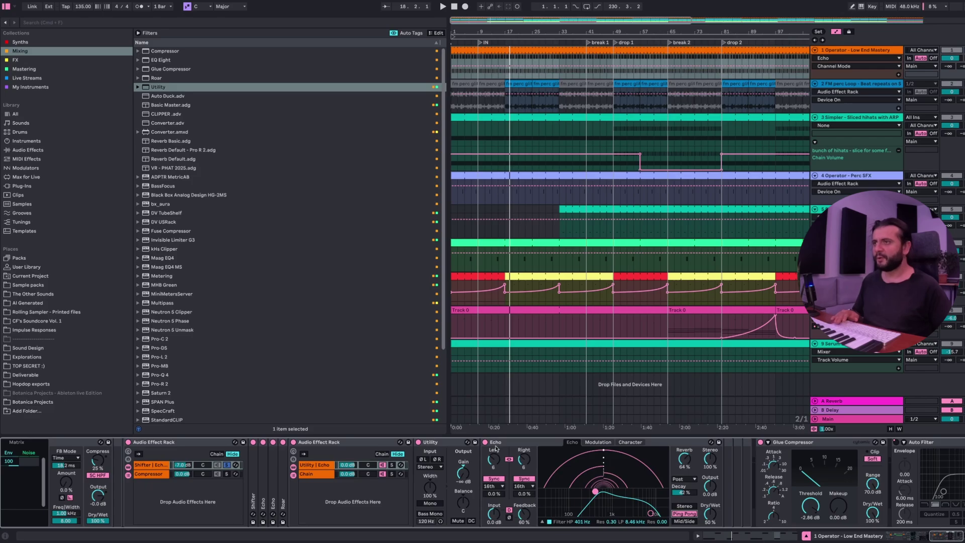
Step: Play the arrangement and sweep the Utility gain up and back down to audition the Echo send
key("space")
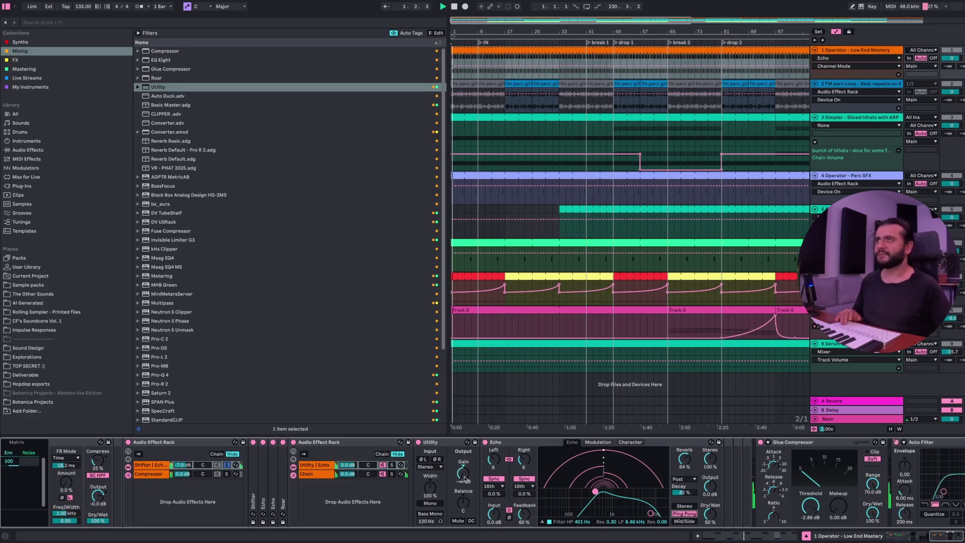
left_click_drag(466, 477, 466, 467)
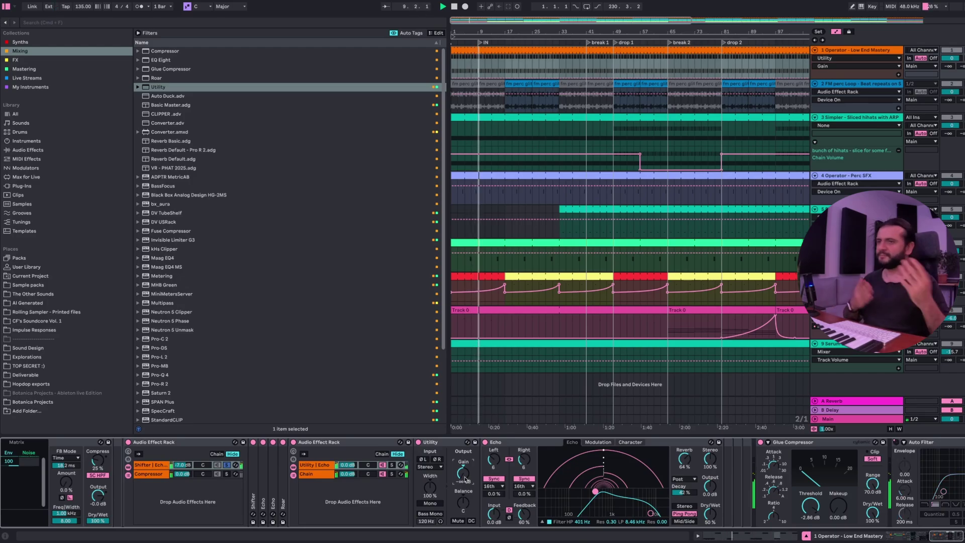
Step: Copy the Shifter from the first rack to behind the Echo in the new rack's chain and set its Coarse to 650 Hz
scroll(465, 480, "right", 2)
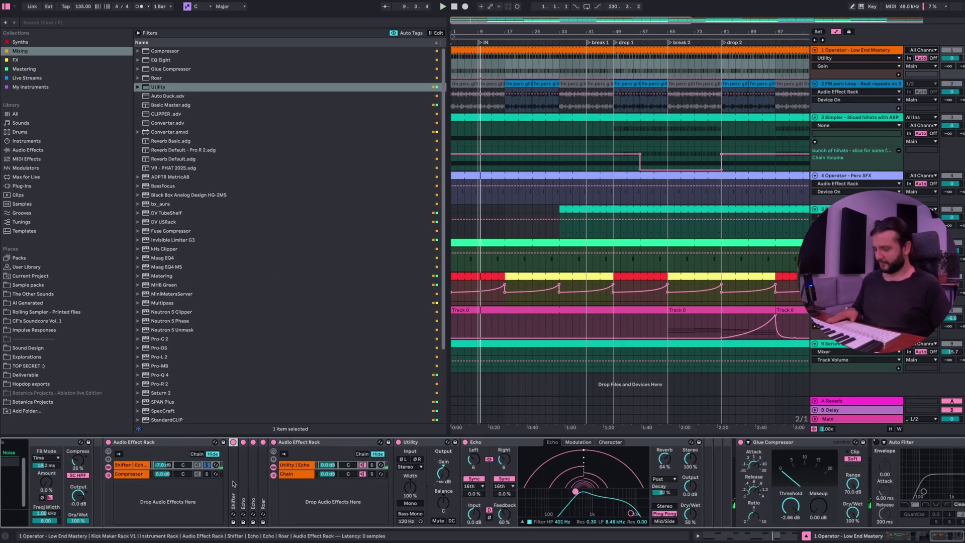
left_click_drag(232, 483, 727, 475)
double_click(709, 478)
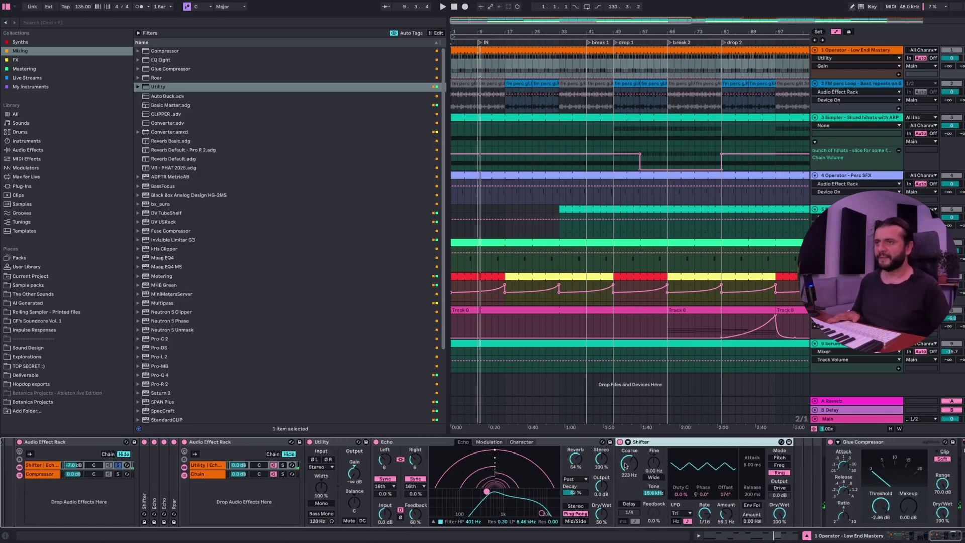
left_click_drag(629, 465, 628, 450)
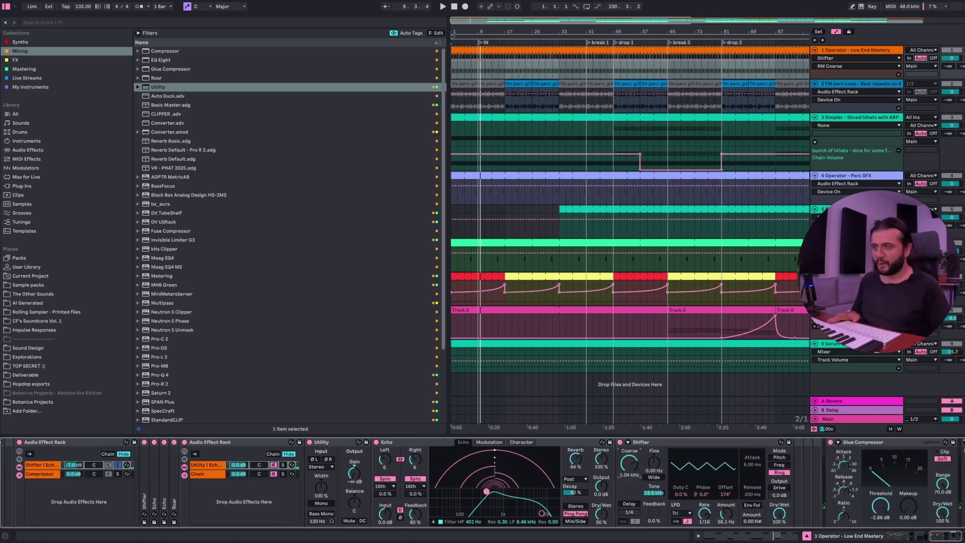
type("6")
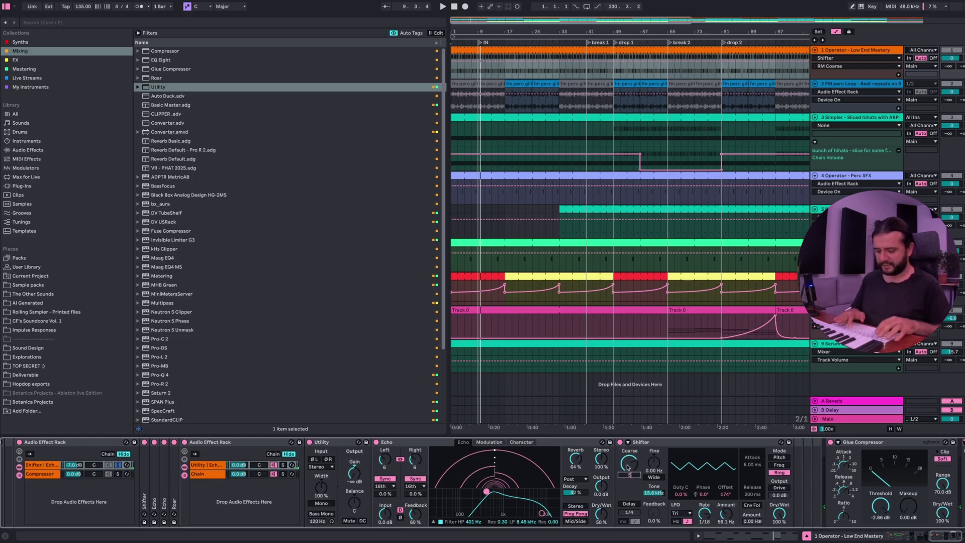
type("50")
key("Return")
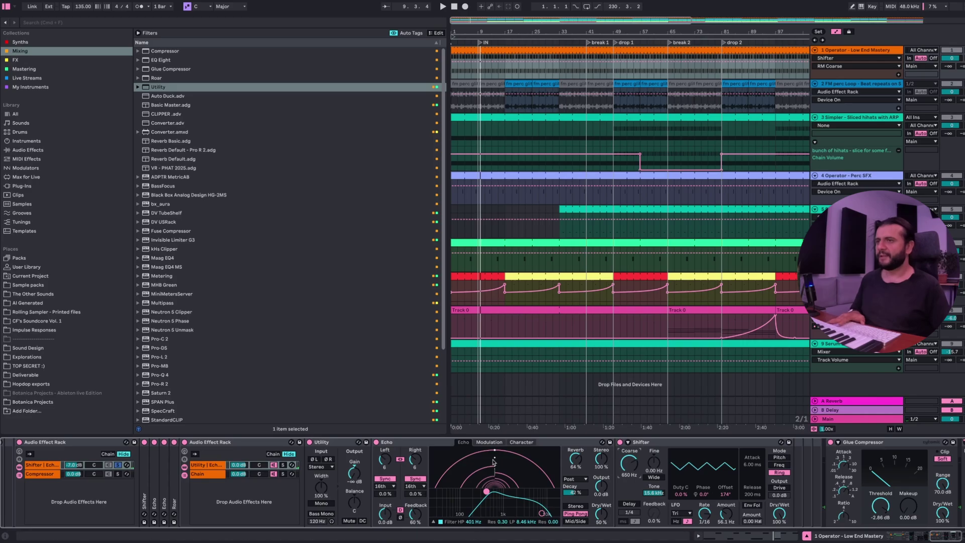
Step: Play from the start and sweep the Utility gain up and back to -inf dB to audition the Echo and Shifter chain
key("space")
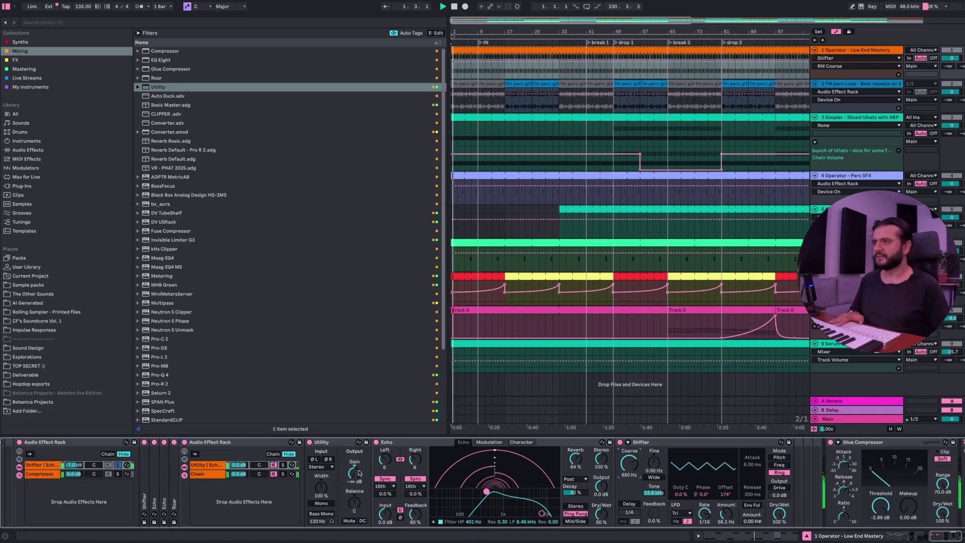
mouse_move(354, 472)
left_mouse_down()
mouse_move(354, 460)
mouse_move(354, 485)
left_mouse_up()
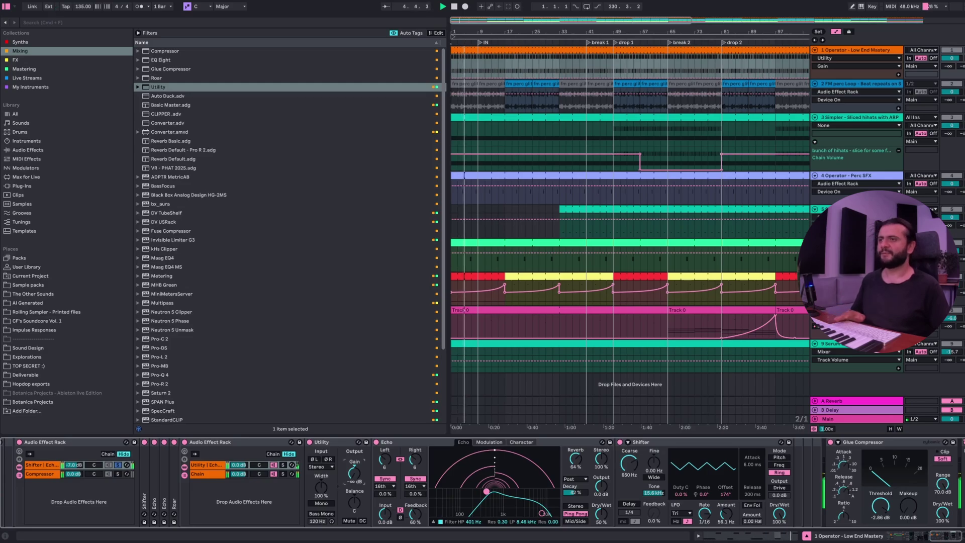
left_click_drag(355, 473, 354, 467)
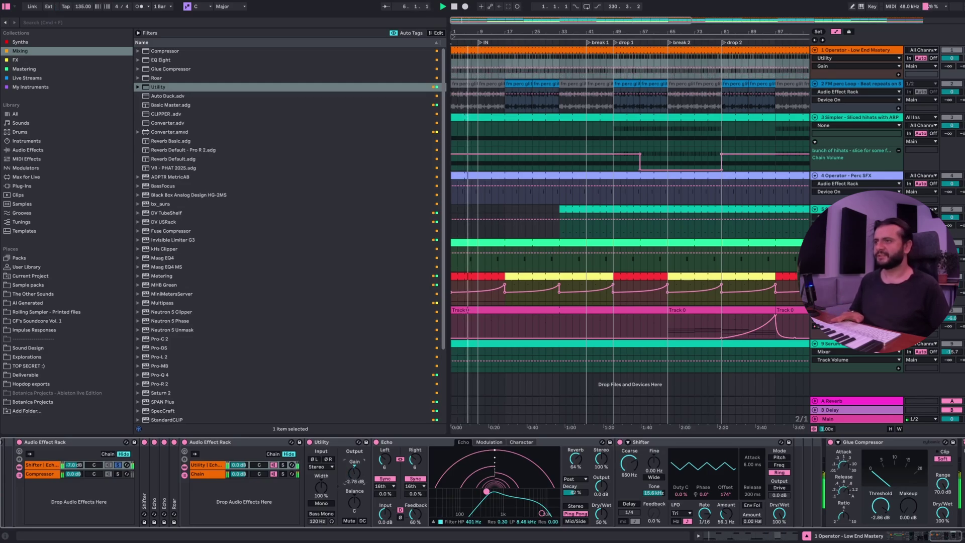
left_click_drag(359, 475, 358, 485)
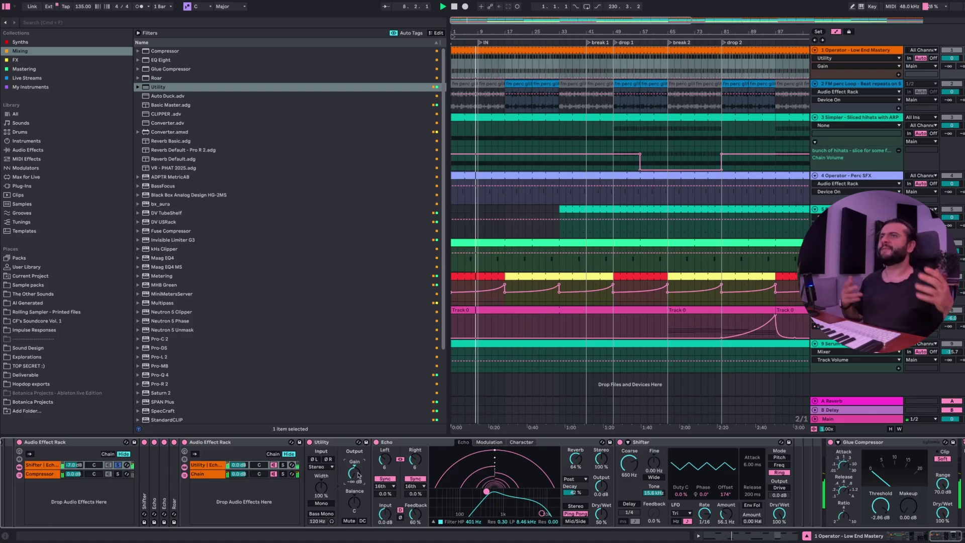
Step: Hide the browser and add a locator named "ADD SFX HERE" at bar 25 of the arrangement
key("super+alt+b")
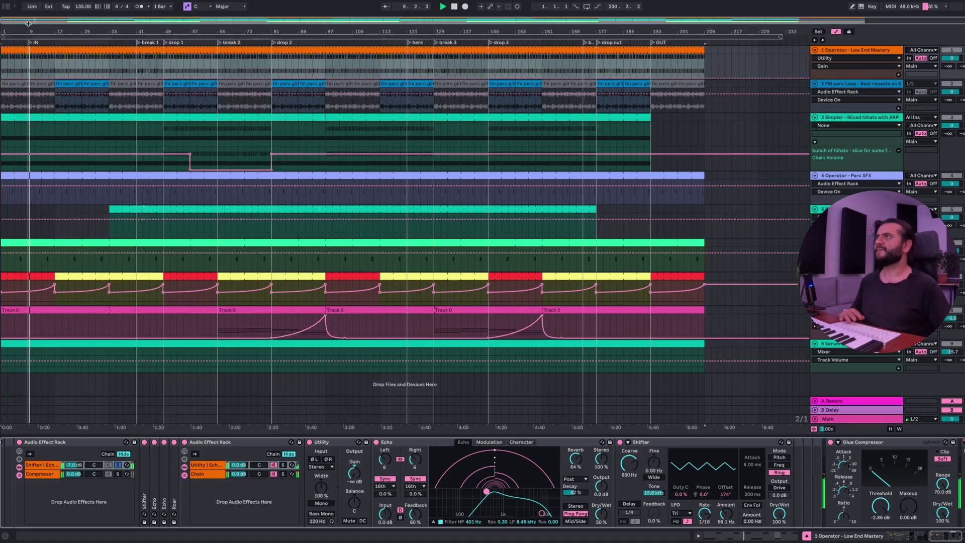
key("plus")
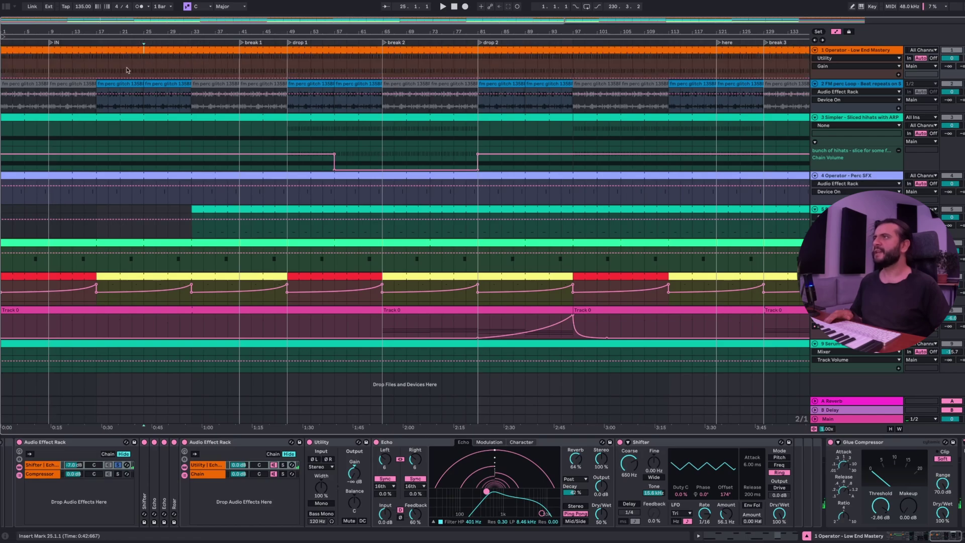
left_click(143, 69)
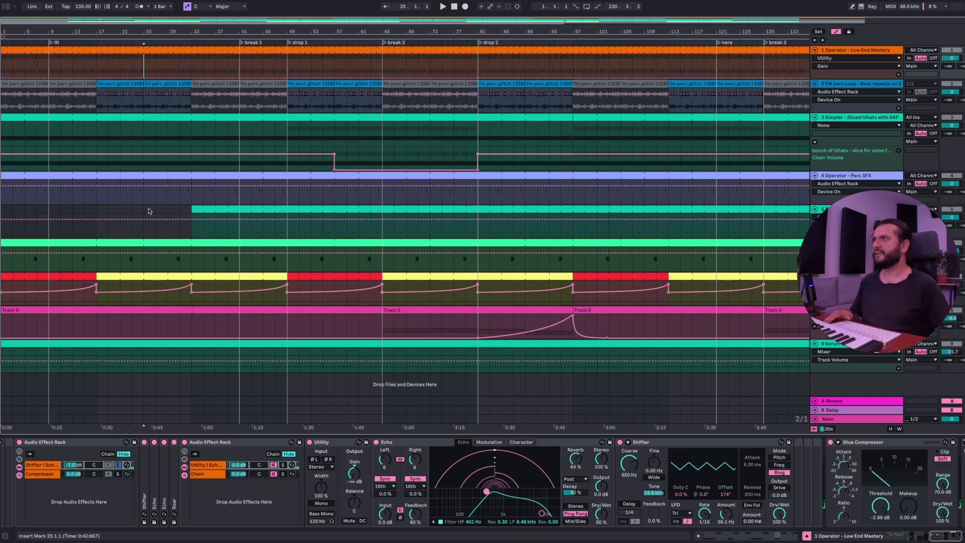
left_click(145, 349)
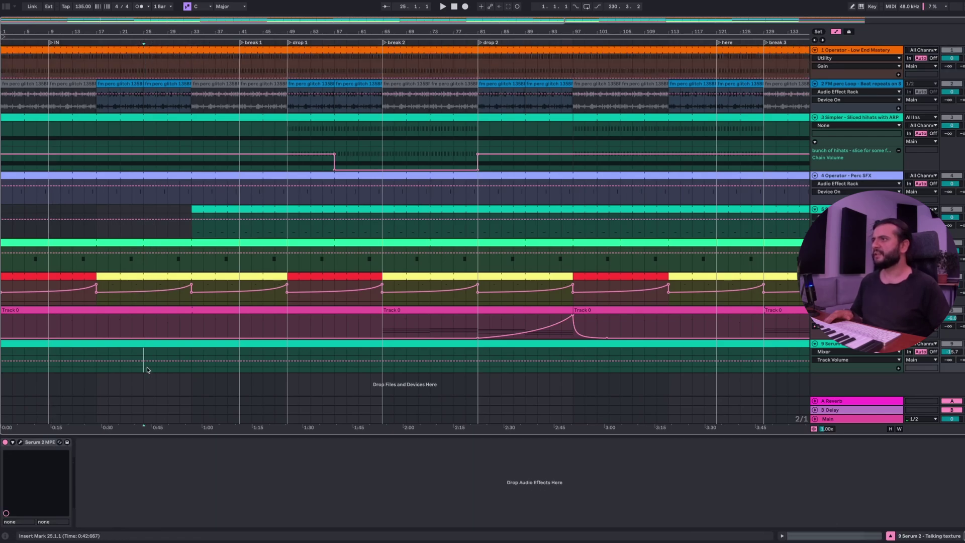
left_click(146, 59)
right_click(145, 45)
left_click(161, 67)
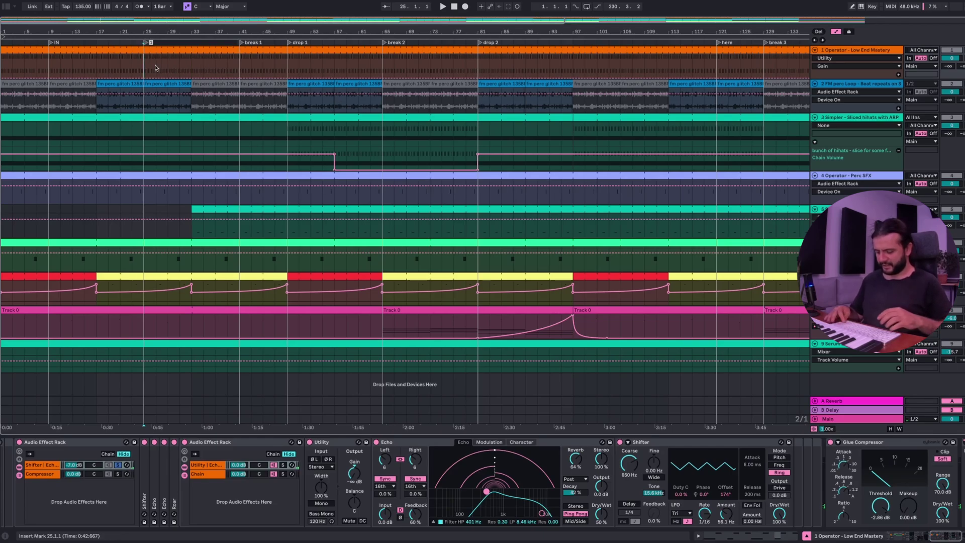
type("ADD SFX HER")
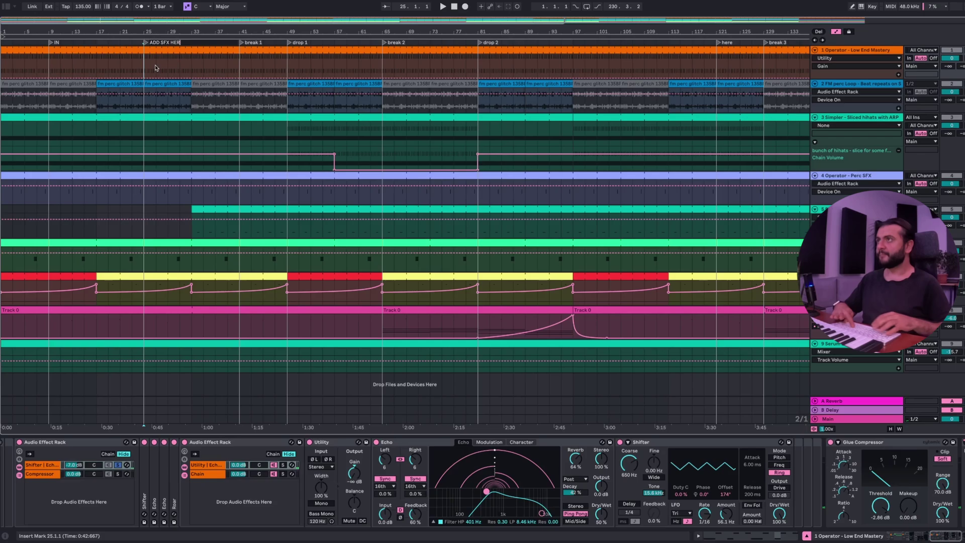
type("E")
key("Return")
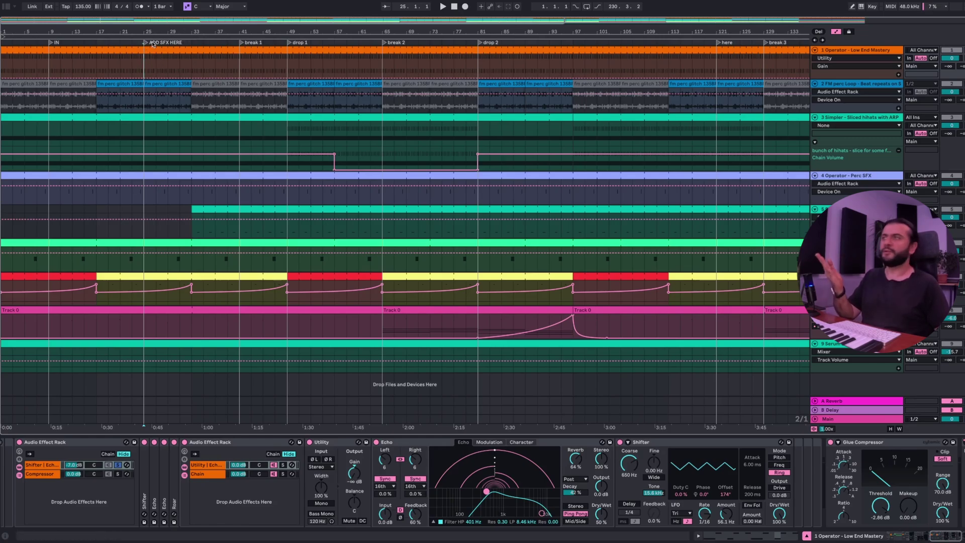
Step: Examine the sections from the ADD SFX HERE locator through drop 1 and drop 2 for spots that need another transition effect
left_click_drag(142, 27, 142, 55)
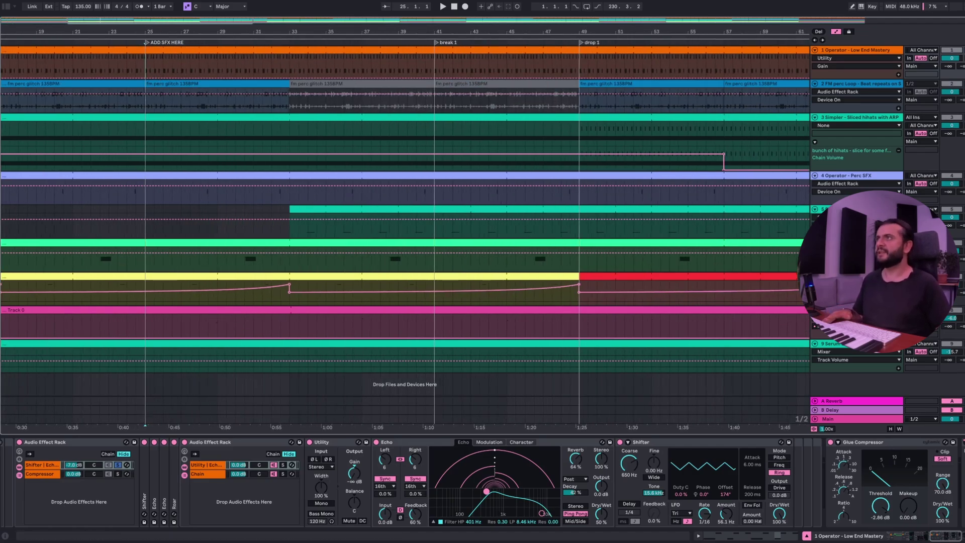
left_click_drag(143, 55, 133, 46)
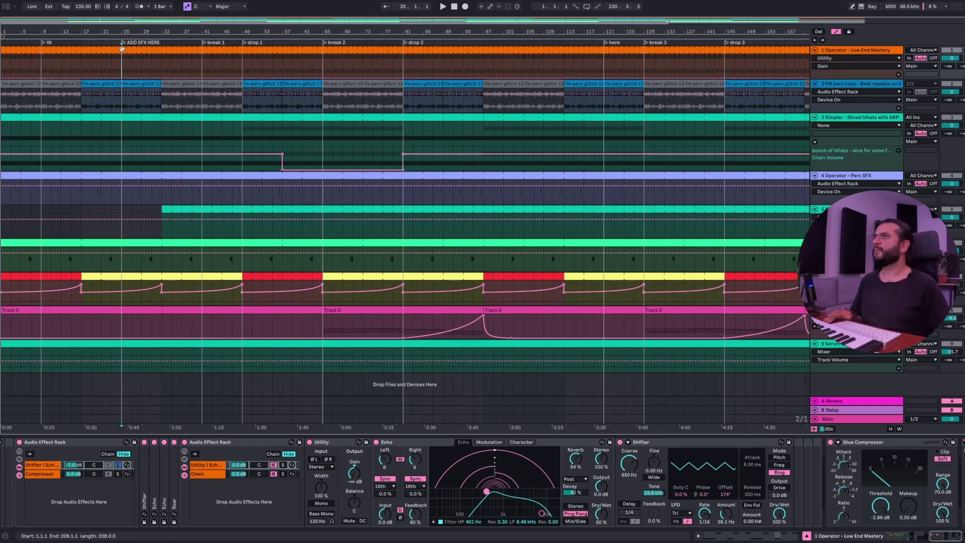
left_click_drag(164, 67, 278, 63)
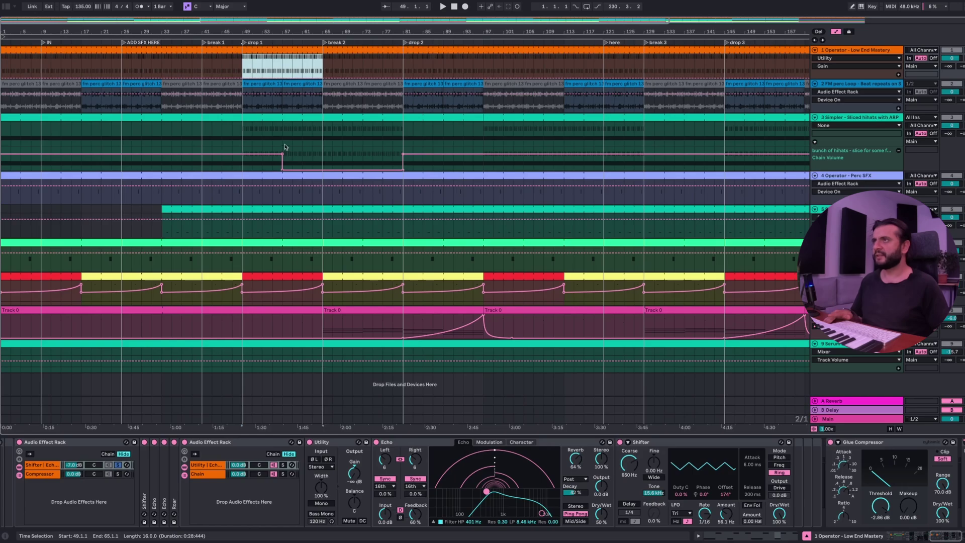
left_click_drag(284, 147, 293, 141)
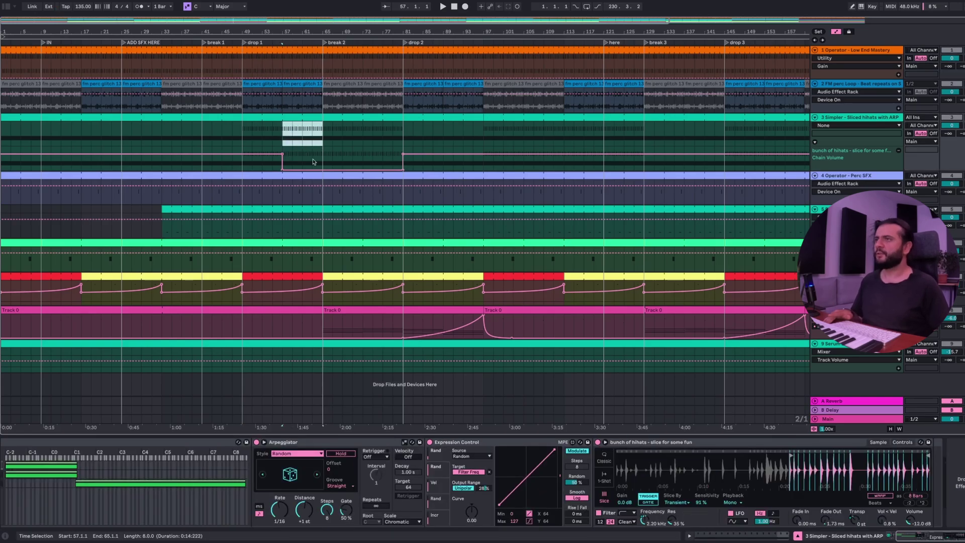
left_click_drag(324, 64, 471, 73)
left_click(406, 65)
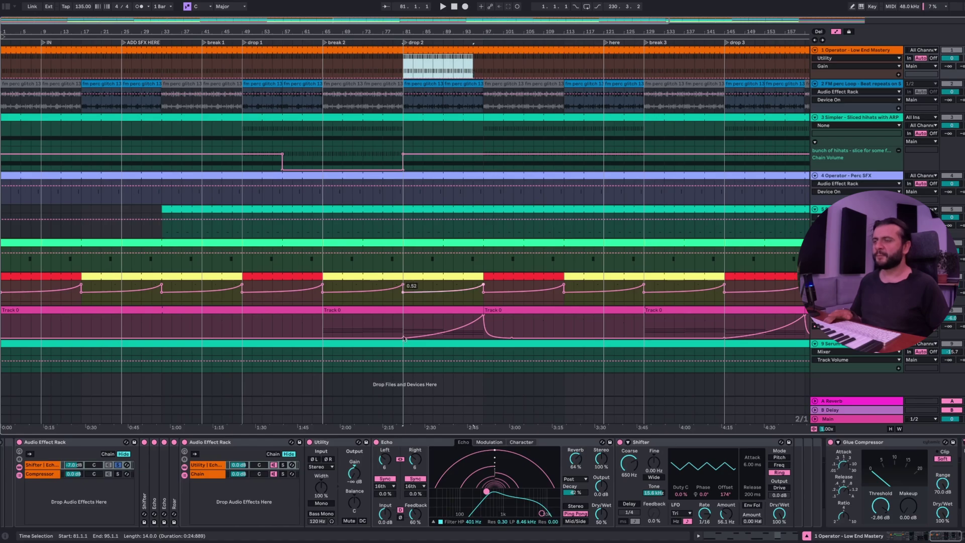
left_click(479, 64)
left_click_drag(481, 64, 527, 65)
Step: Add a locator named "ADD HERE AS WELL" at bar 105, between drop 2 and break 3
left_click(530, 65)
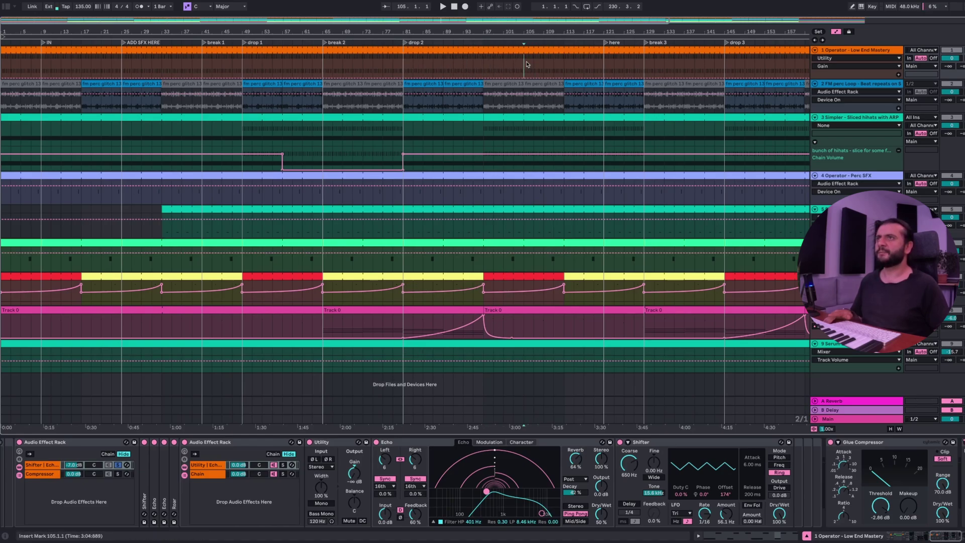
right_click(523, 43)
left_click(534, 67)
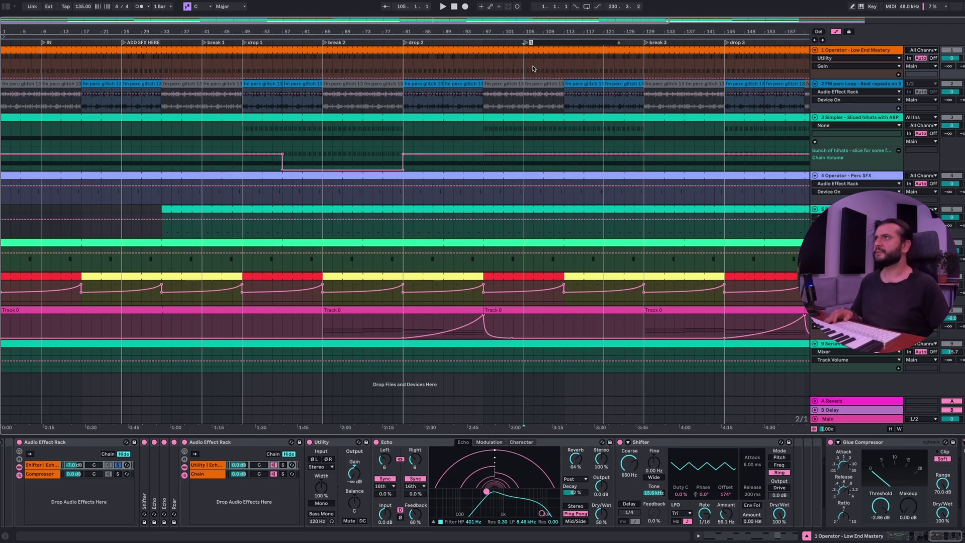
type("DD")
key("Caps_Lock")
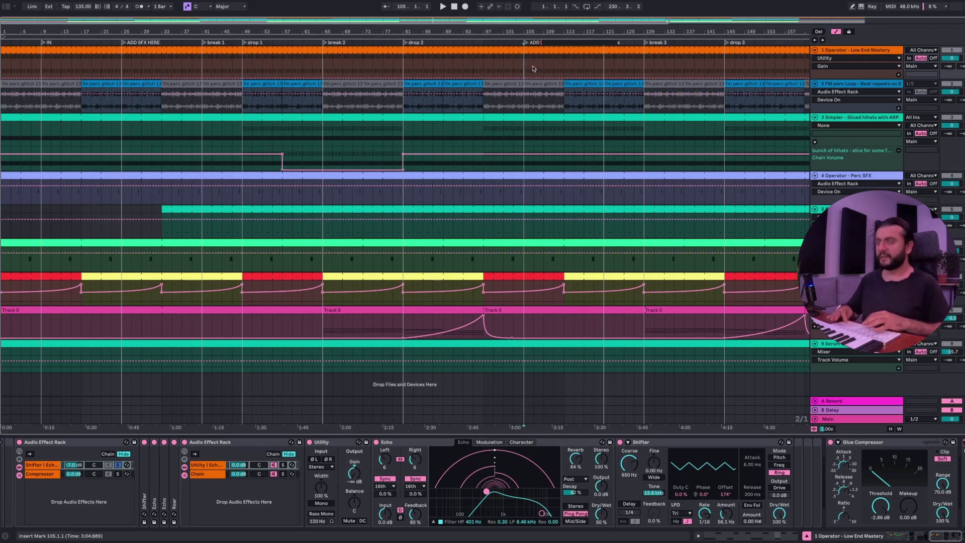
type("HERE AS WELL")
key("Return")
Step: Add another "ADD HERE AS WELL" locator at bar 185, between drop out and OUT
scroll(483, 70, "right", 5)
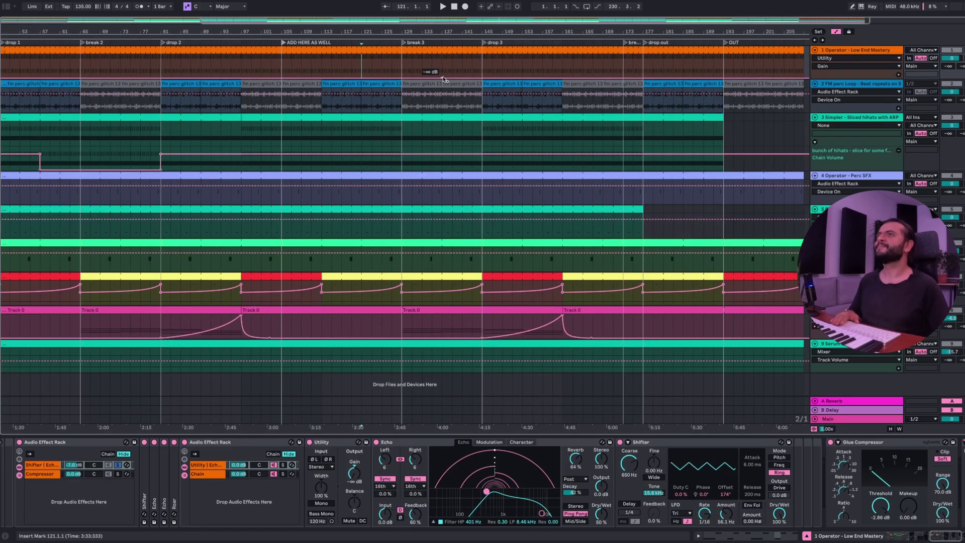
scroll(468, 101, "right", 1)
scroll(471, 104, "right", 1)
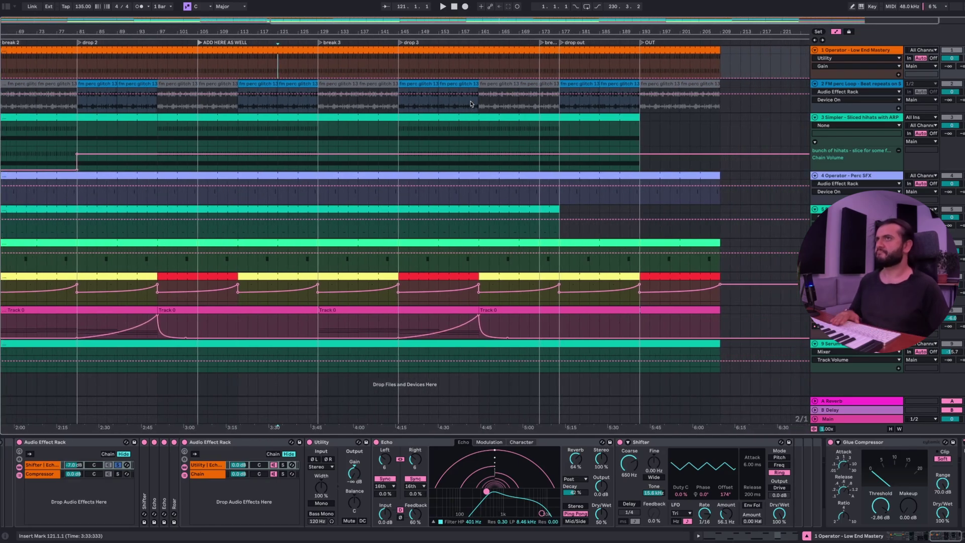
right_click(599, 40)
left_click(608, 67)
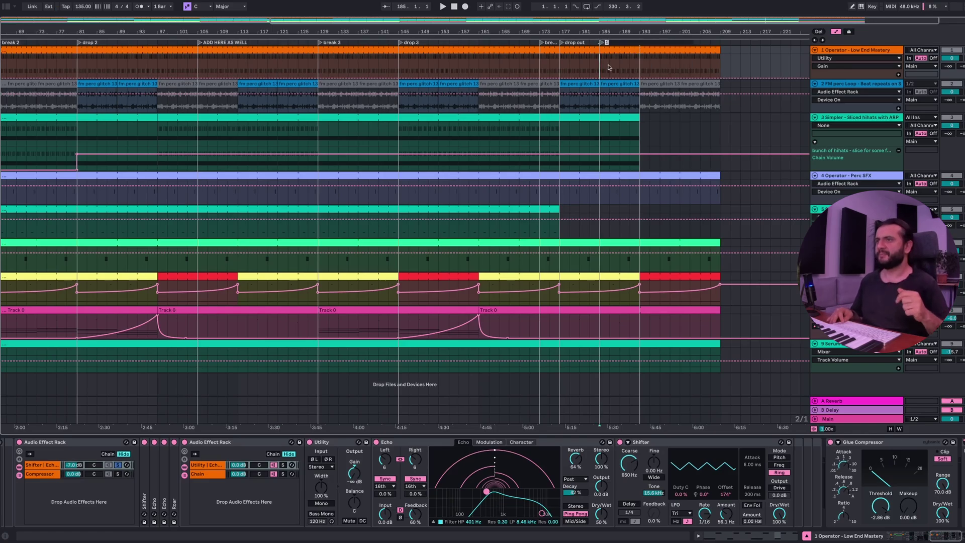
type("ADD HERE AS WEL")
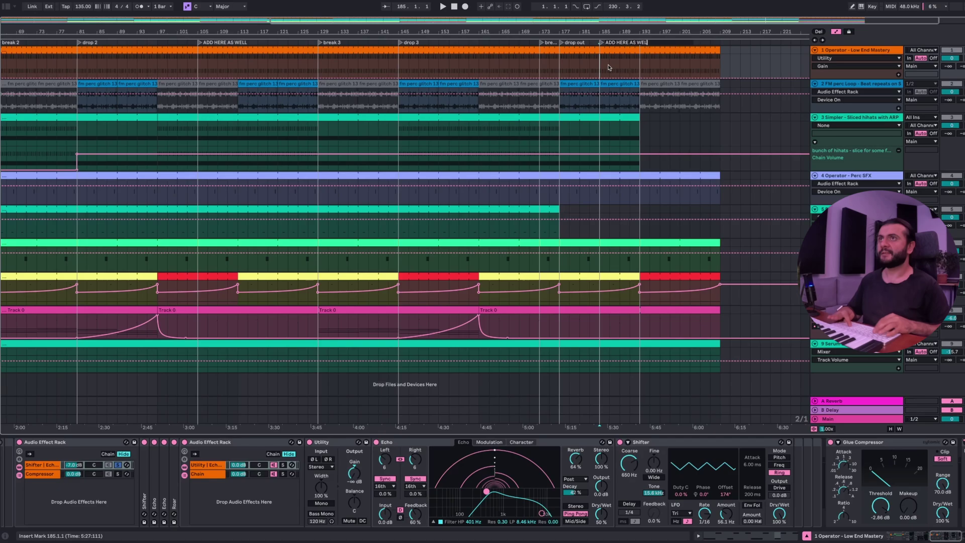
key("Return")
Step: Automate the Low End Mastery Utility gain in a curved rise from bar 19 to 5.88 dB at bar 25, dropping back to -inf dB, and play it
scroll(608, 67, "left", 10)
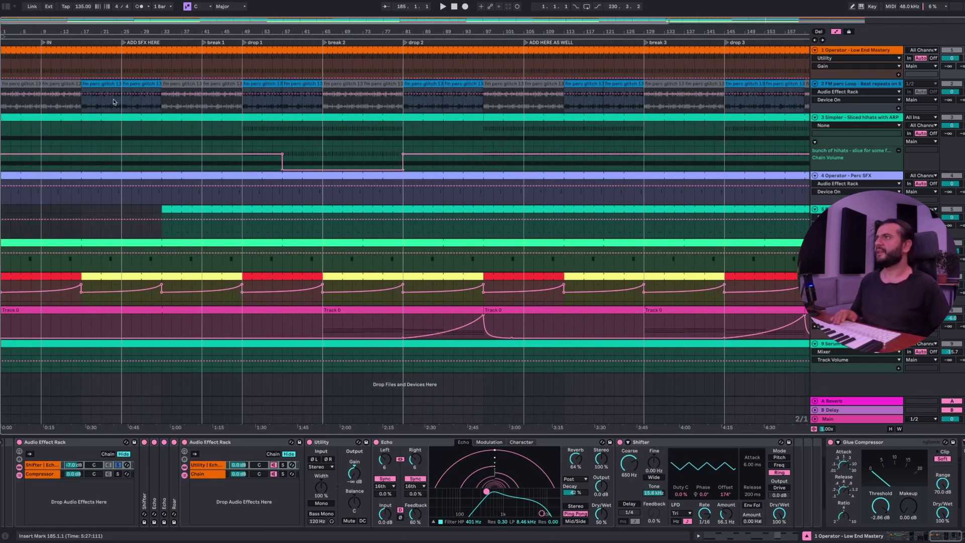
left_click_drag(110, 30, 217, 81)
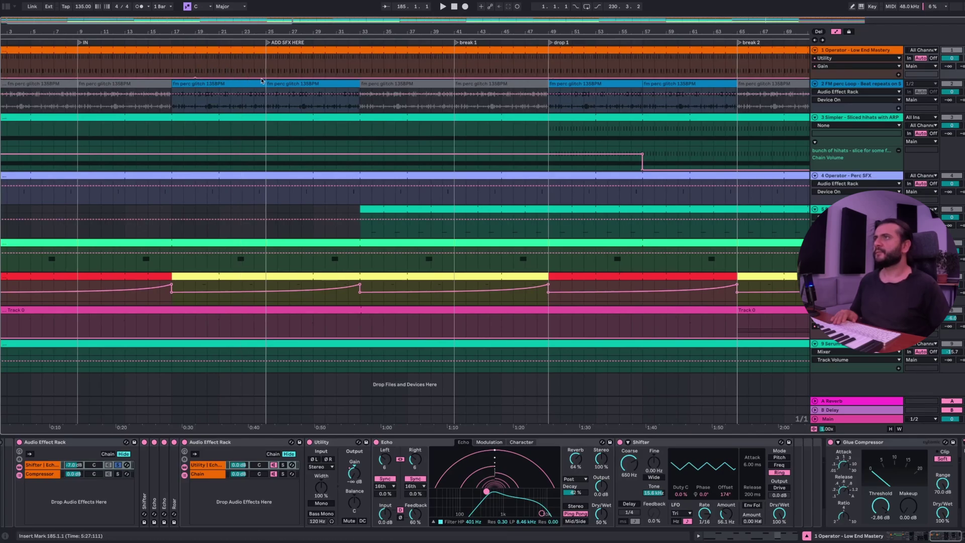
left_click_drag(264, 74, 265, 65)
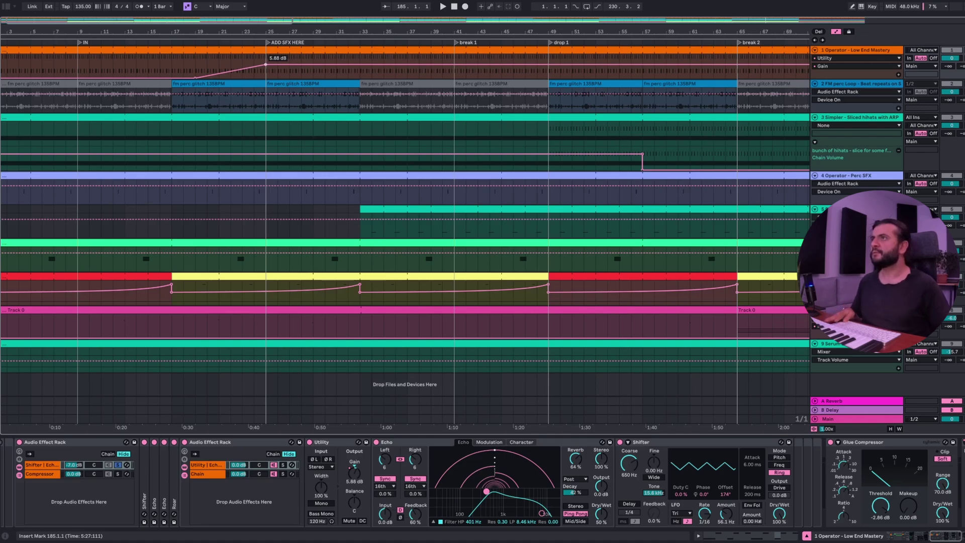
left_click_drag(277, 66, 277, 79)
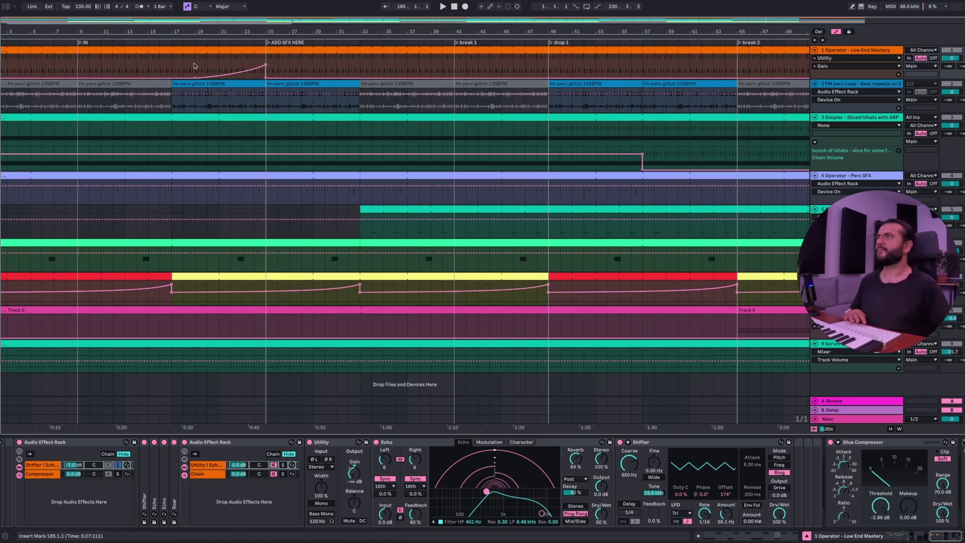
key("space")
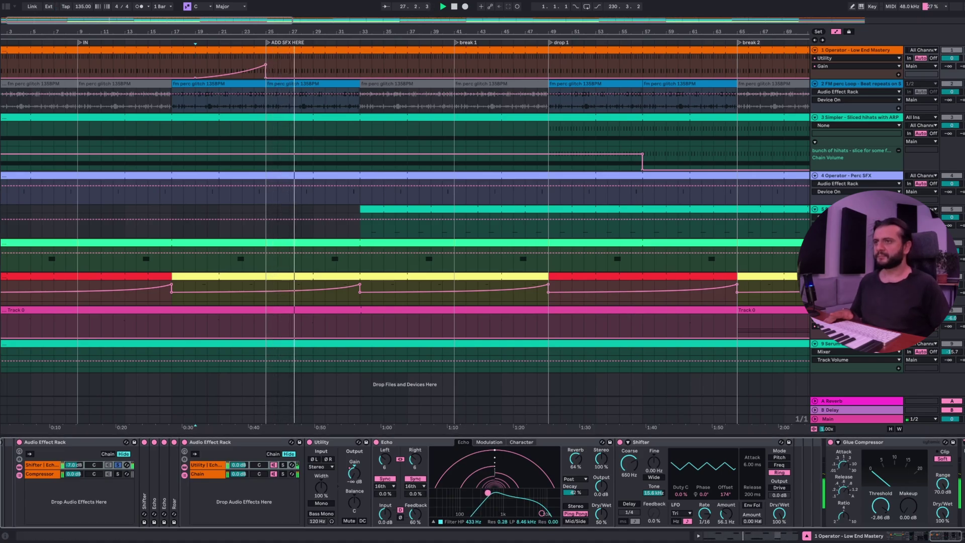
Step: Set the Echo Dry/Wet in the send rack to 100% and stop playback
left_click(598, 514)
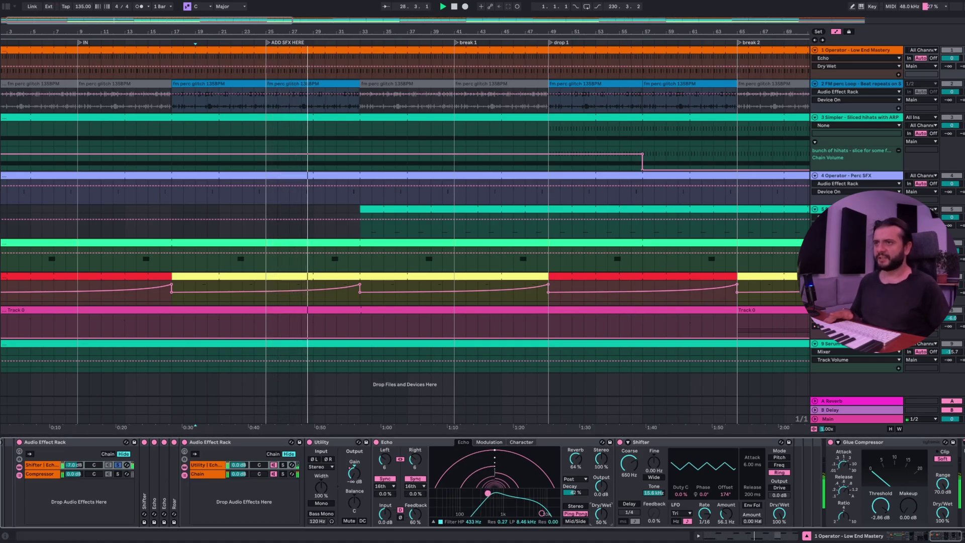
left_click_drag(598, 515, 598, 488)
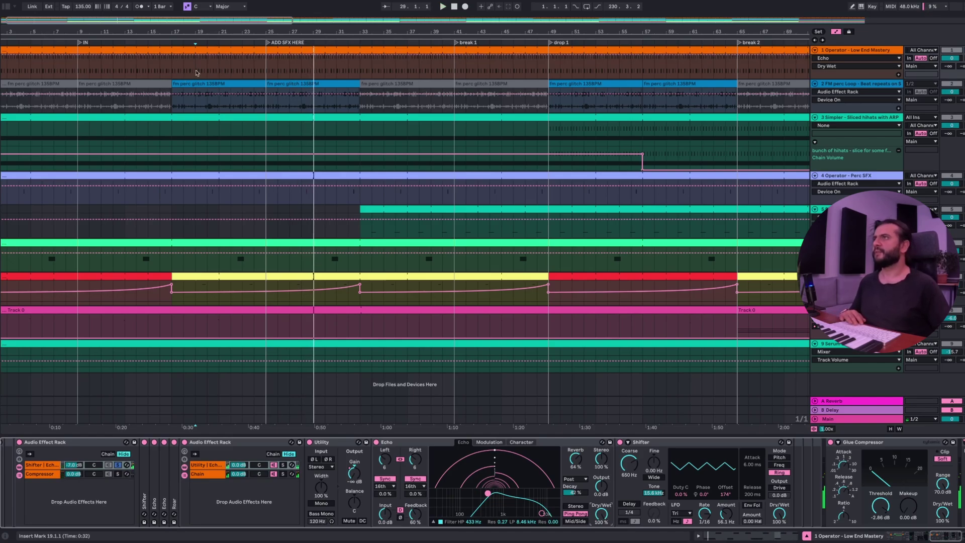
key("space")
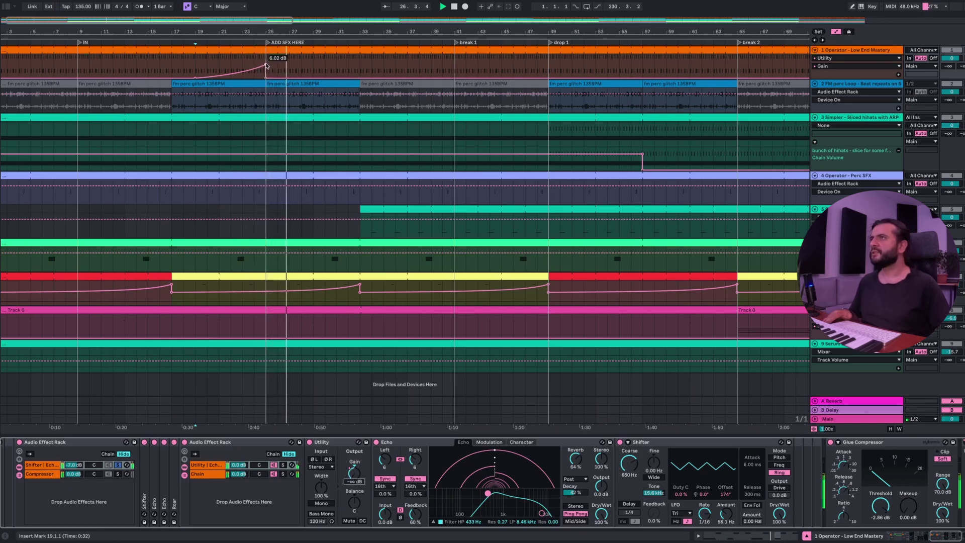
Step: Move the peak of the Utility gain rise to bar 24, creating a curved fall to bar 25, and replay it from bar 19
left_click_drag(265, 65, 254, 65)
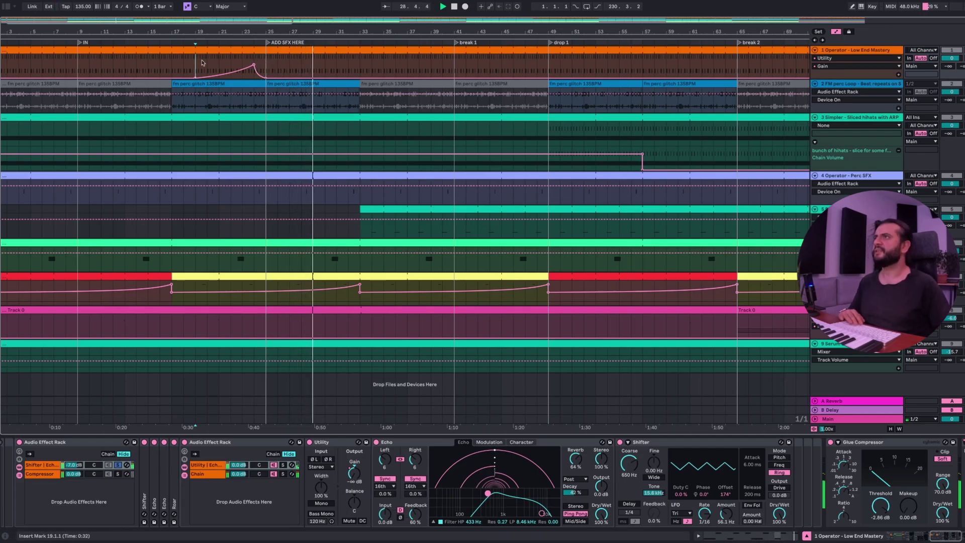
key("space")
key("space")
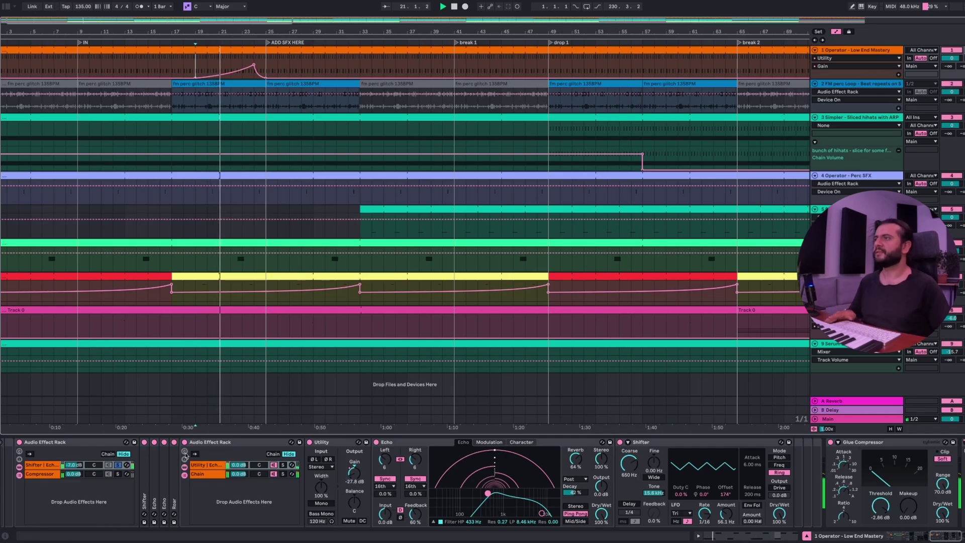
Step: Turn off solo on the second Kick Maker Rack V1 chain and the Shifter and Echo chain, and restart playback from bar 19
scroll(267, 469, "left", 2)
scroll(267, 469, "left", 10)
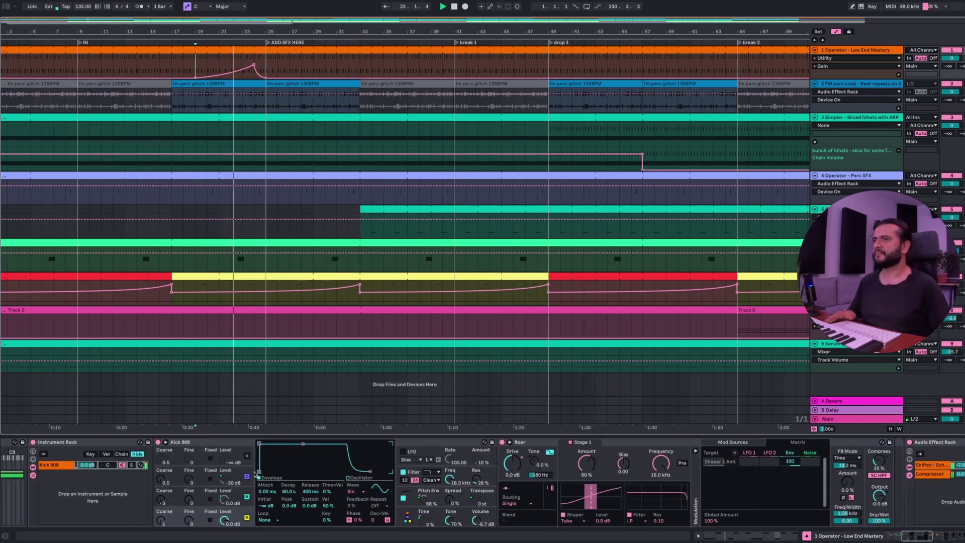
scroll(305, 471, "left", 6)
left_click_drag(161, 474, 165, 478)
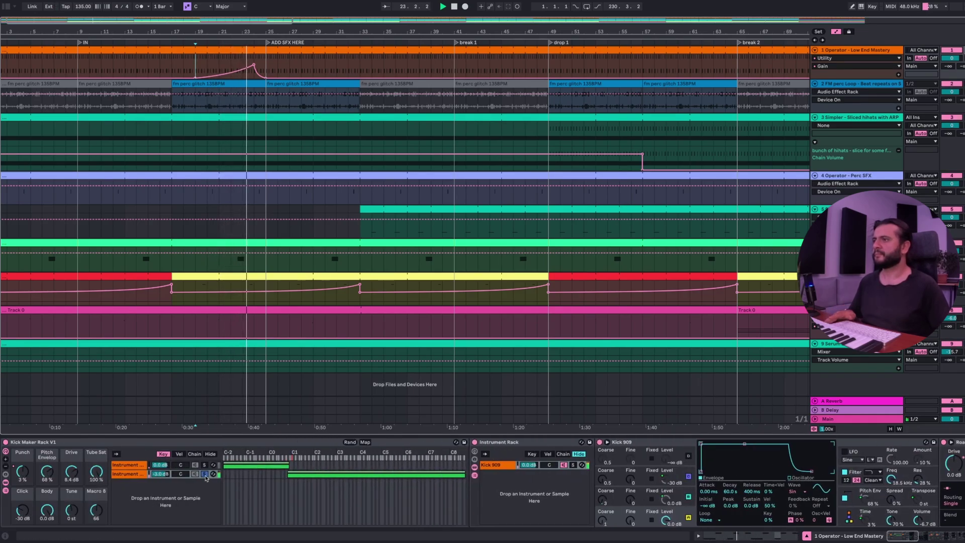
scroll(485, 496, "right", 20)
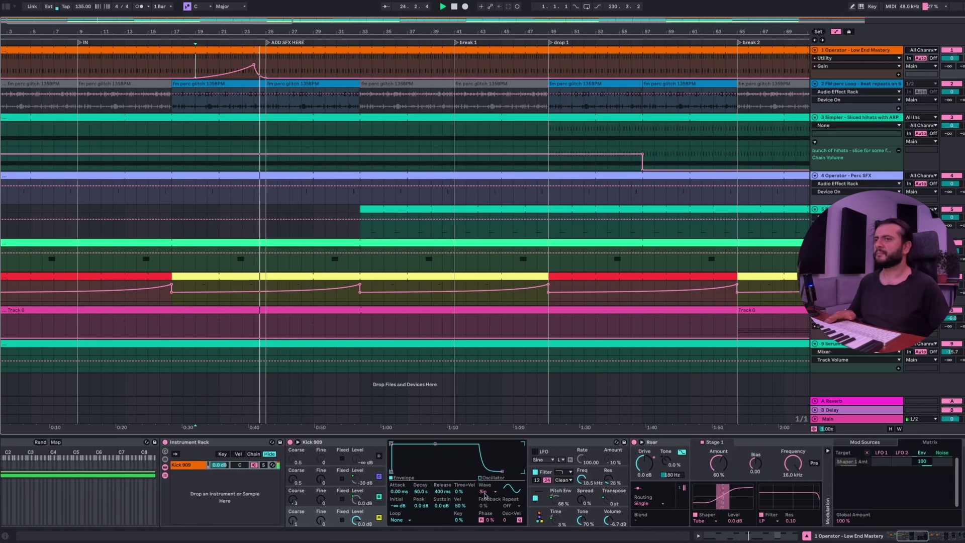
scroll(484, 496, "right", 8)
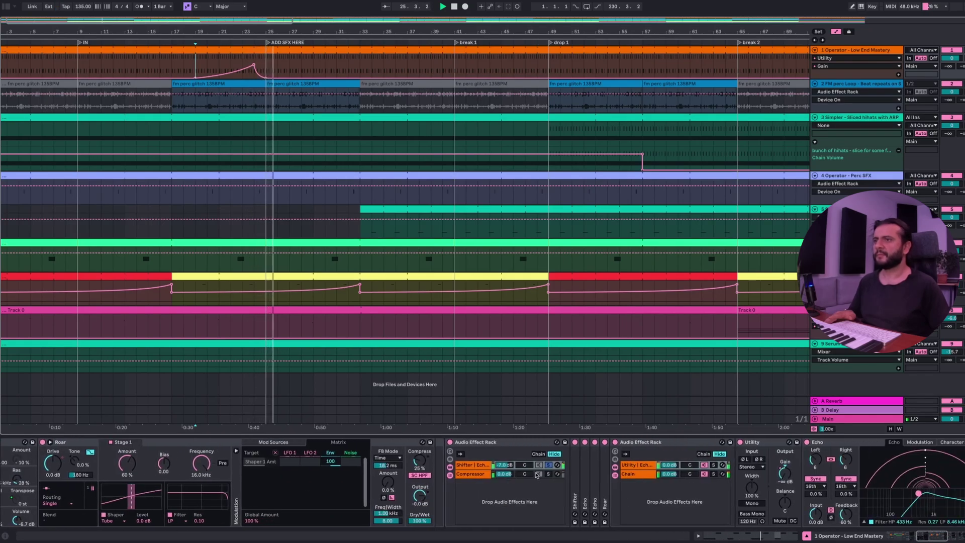
key("space")
key("space")
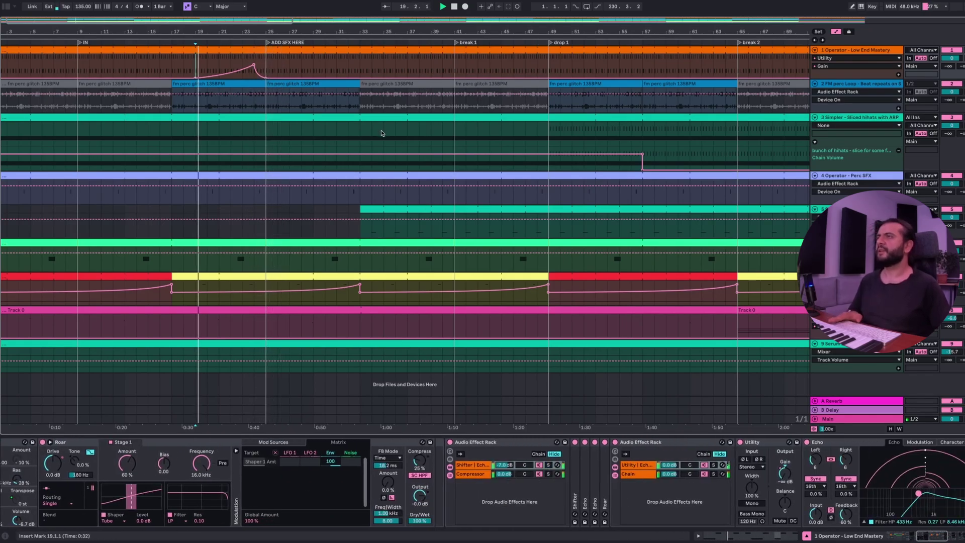
Step: Move the Utility gain peak to about half a bar before the ADD SFX HERE locator and listen to the transition
left_click_drag(258, 28, 271, 64)
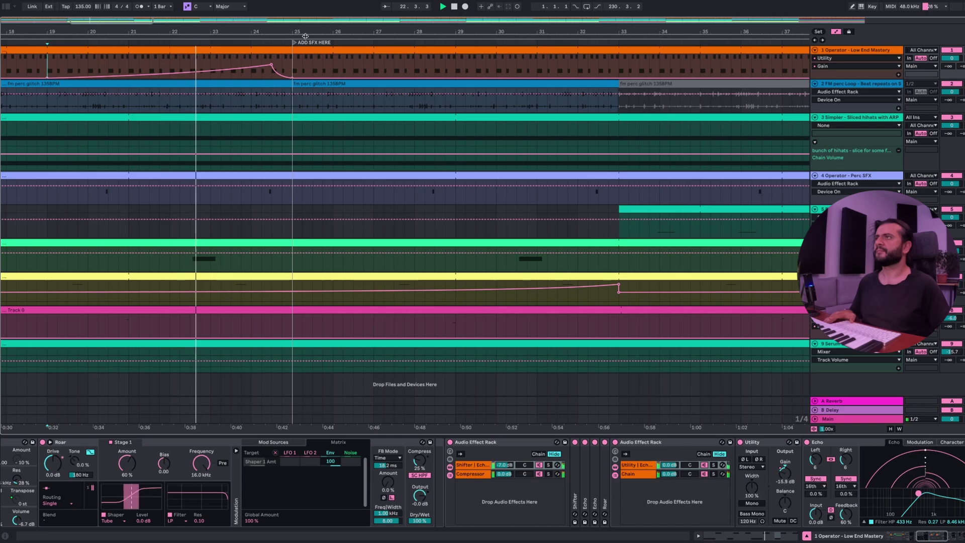
mouse_move(267, 65)
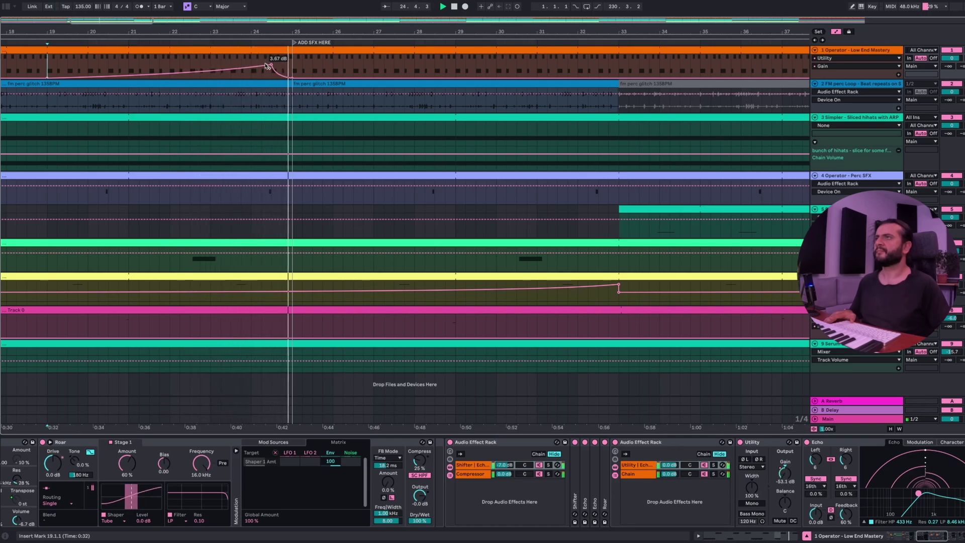
left_click_drag(295, 30, 296, 30)
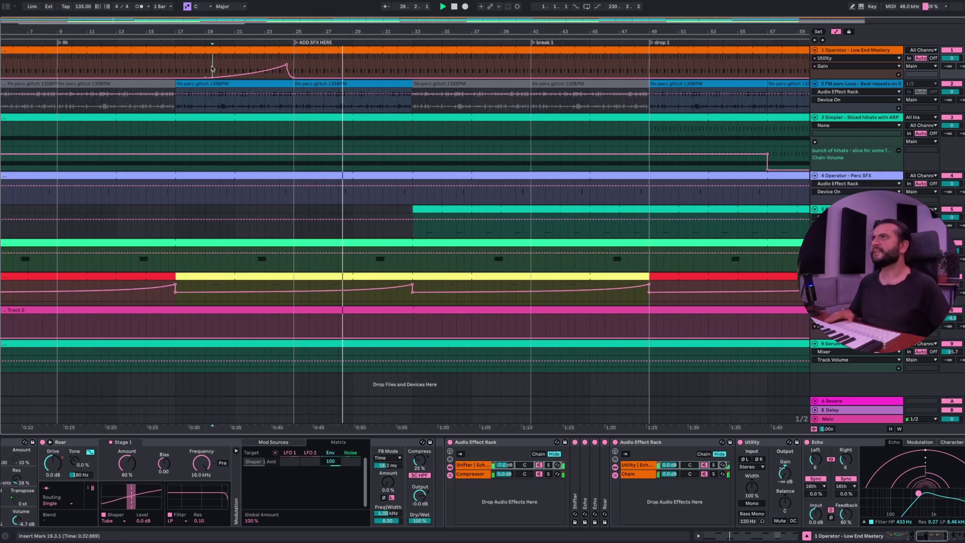
Step: Copy the Low End Mastery gain automation from bars 17 to 33 and paste it at bar 97, leading into the first ADD HERE AS WELL locator
left_click_drag(176, 65, 407, 69)
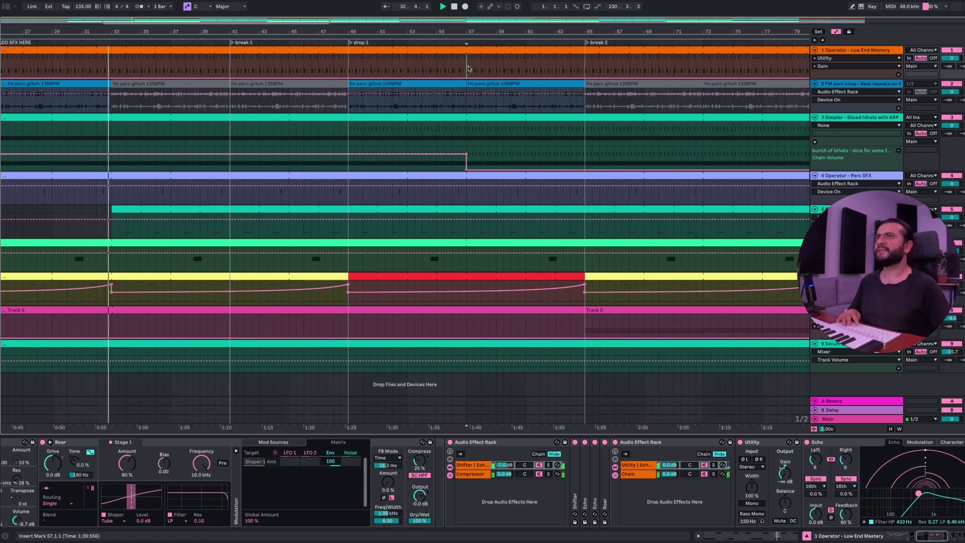
left_click(483, 70)
scroll(598, 71, "right", 10)
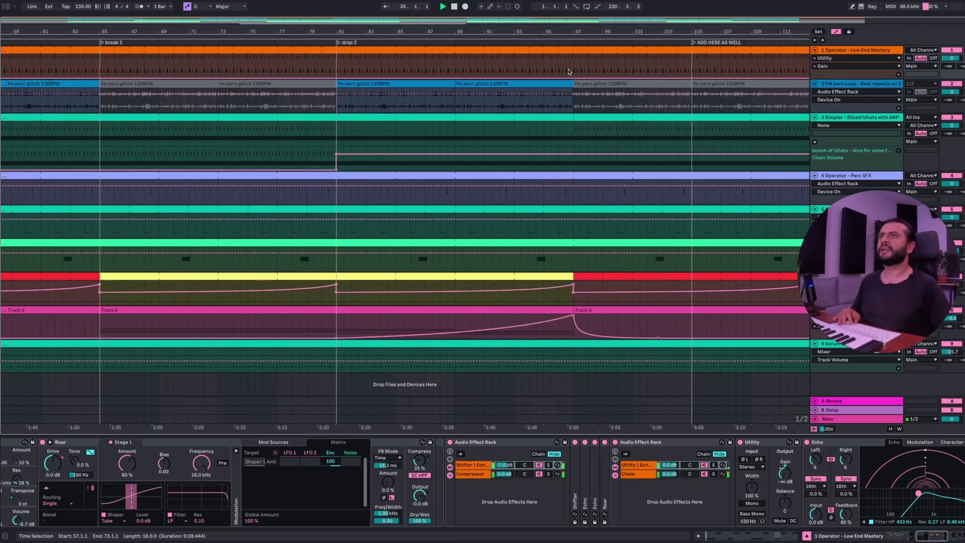
left_click(568, 71)
scroll(570, 71, "right", 11)
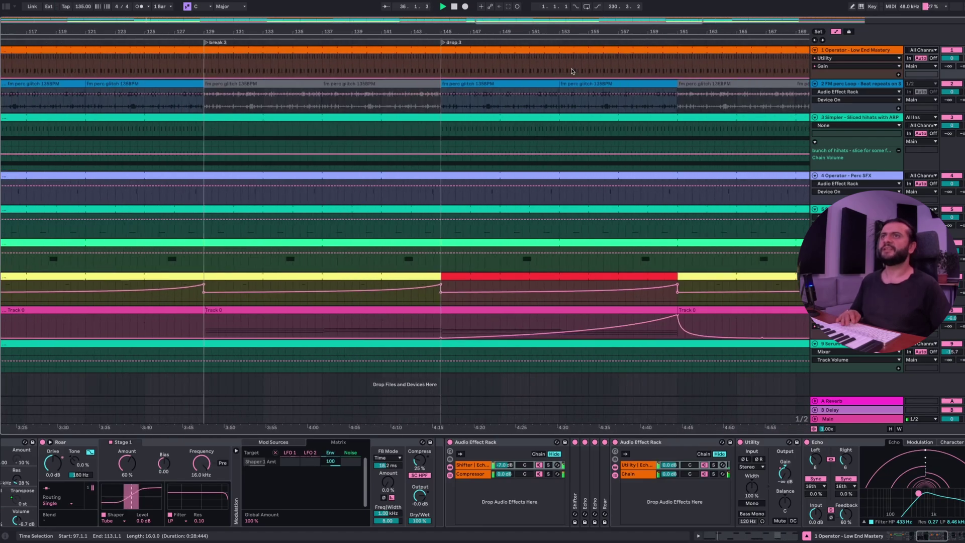
Step: Paste the copied gain automation at the drop out locator, bar 177, and show the whole arrangement
scroll(570, 72, "right", 5)
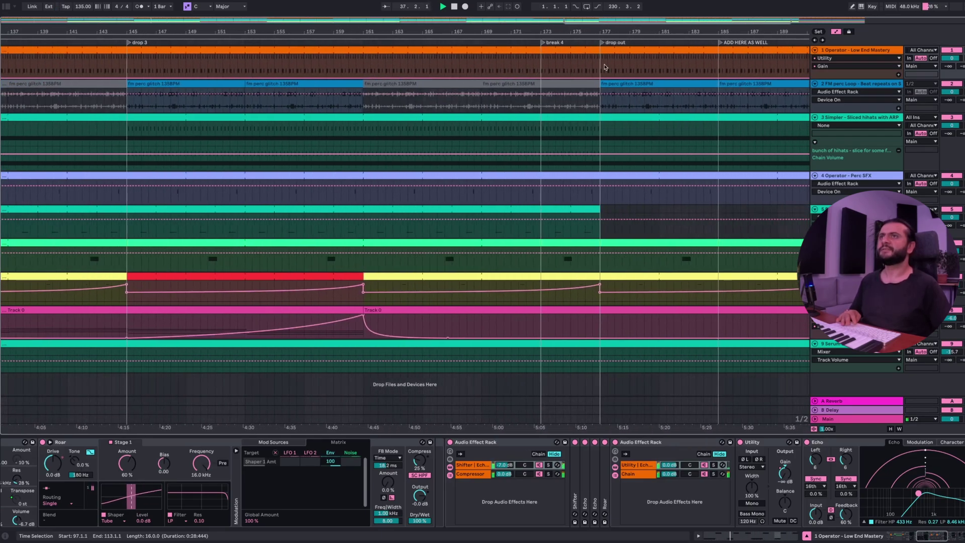
left_click(600, 69)
scroll(603, 69, "right", 2)
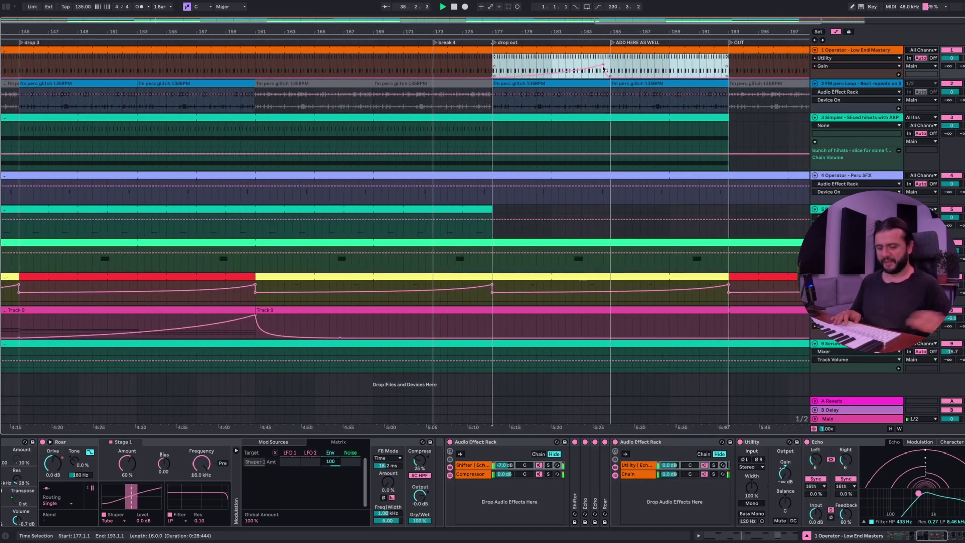
scroll(602, 65, "down", 2)
scroll(602, 65, "up", 2)
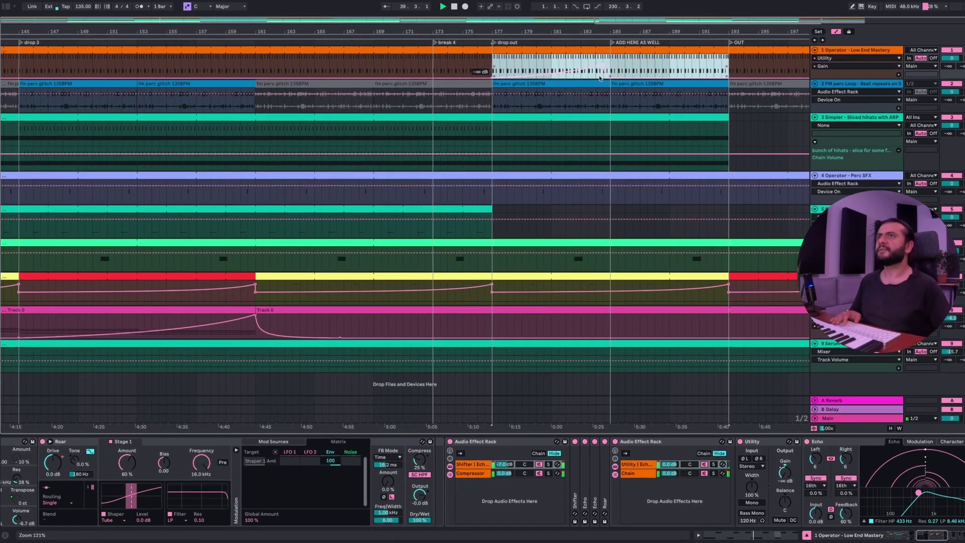
scroll(600, 78, "up", 3)
key("w")
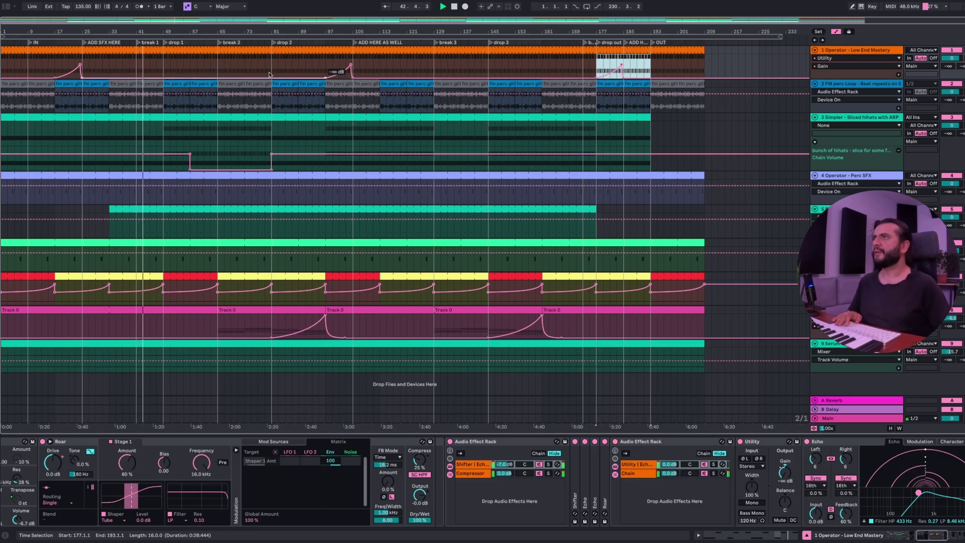
Step: Play the gain rise into the first ADD HERE AS WELL locator while inspecting the Utility, Echo and Shifter devices
left_click(319, 44)
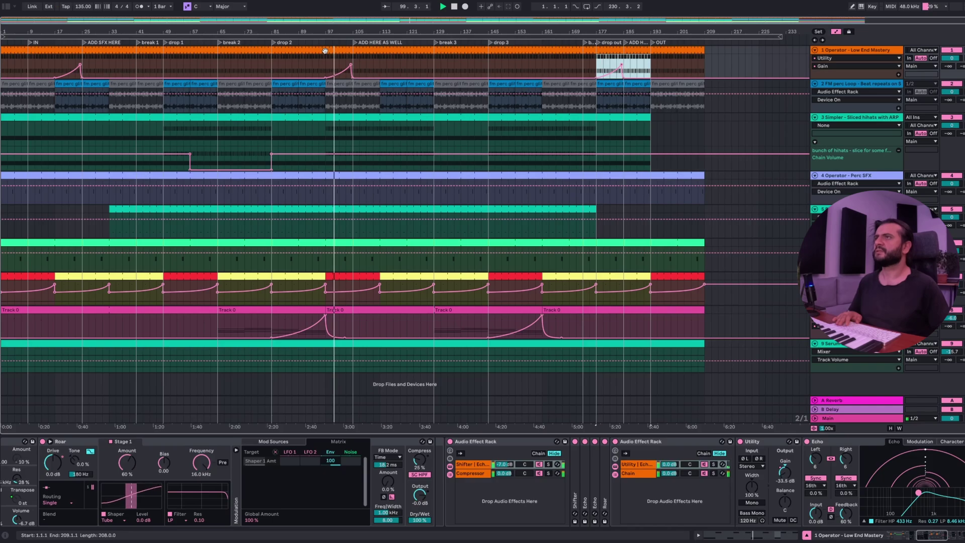
scroll(578, 494, "right", 10)
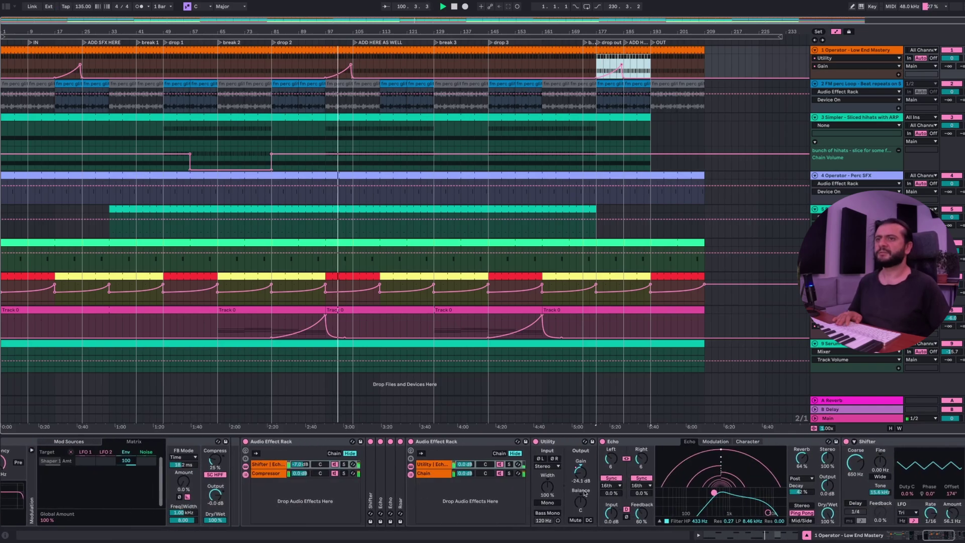
scroll(577, 494, "right", 3)
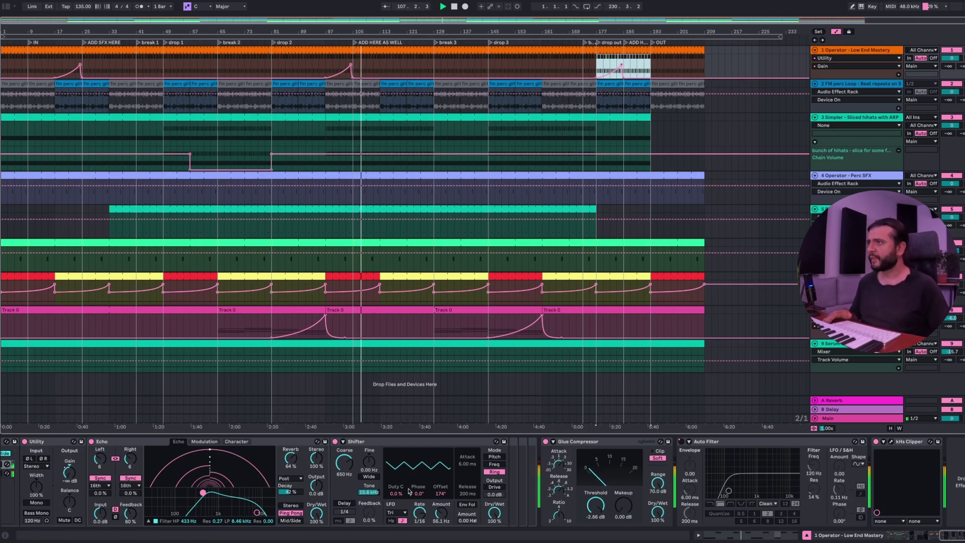
scroll(412, 488, "left", 1)
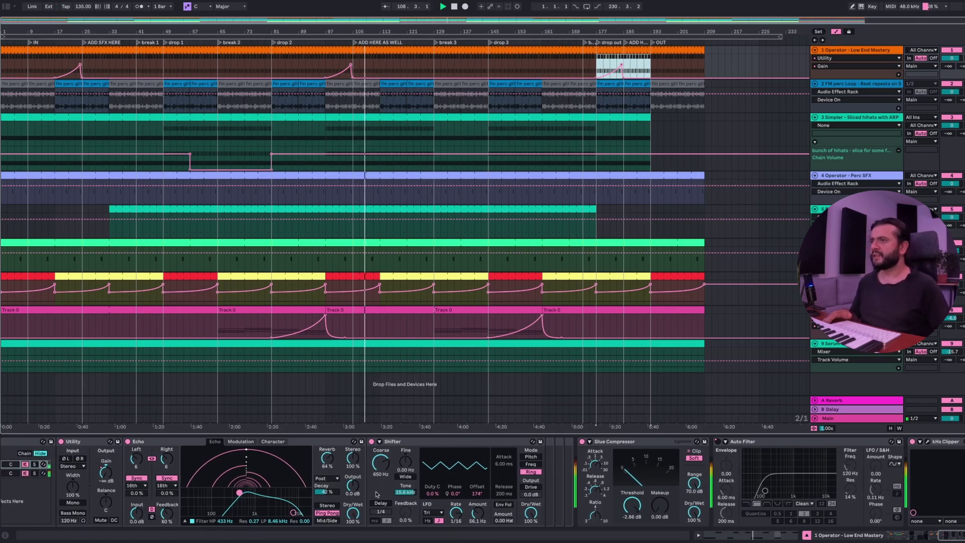
Step: Search the browser for Saturator, insert it after the Shifter in the send chain, and set its Drive to 2 dB
left_click(7, 9)
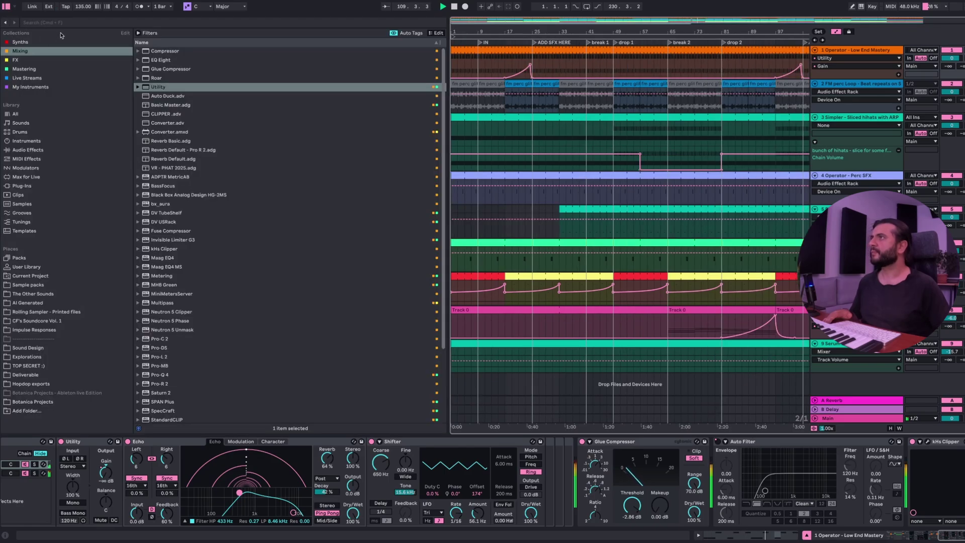
left_click(60, 23)
type("sat")
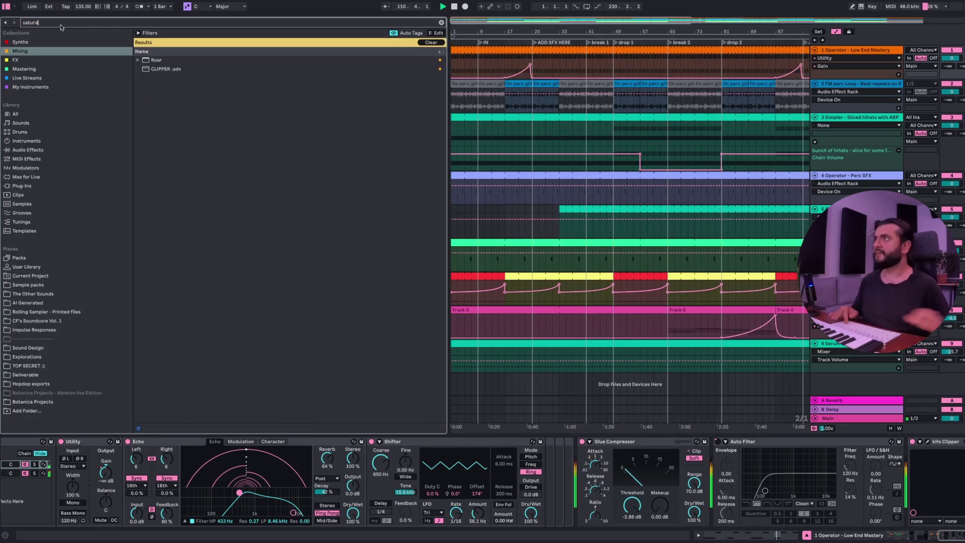
type("ura")
key("Down")
key("Down")
left_click_drag(174, 203, 535, 481)
left_click_drag(567, 513, 567, 515)
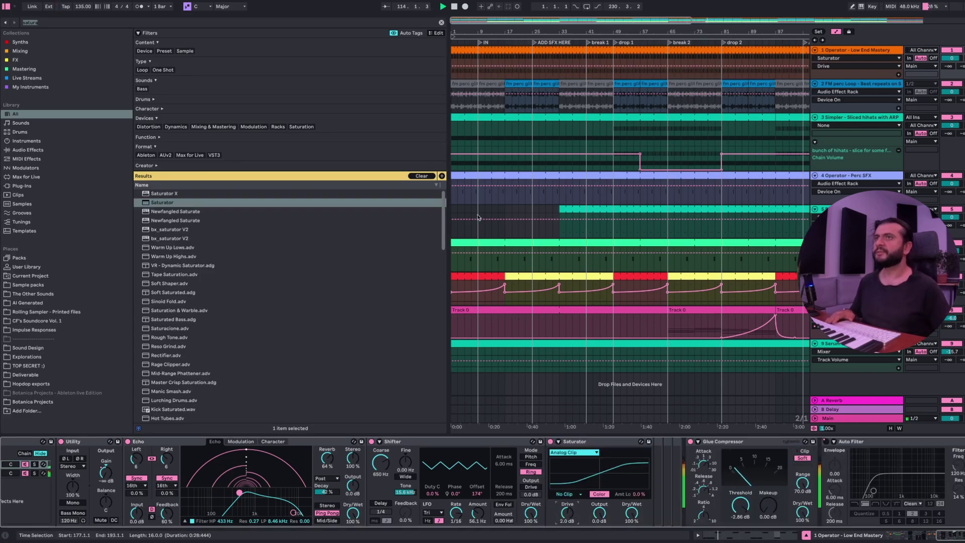
Step: Hide the browser and play the drop out section through the second ADD HERE AS WELL locator
left_click_drag(636, 34, 618, 18)
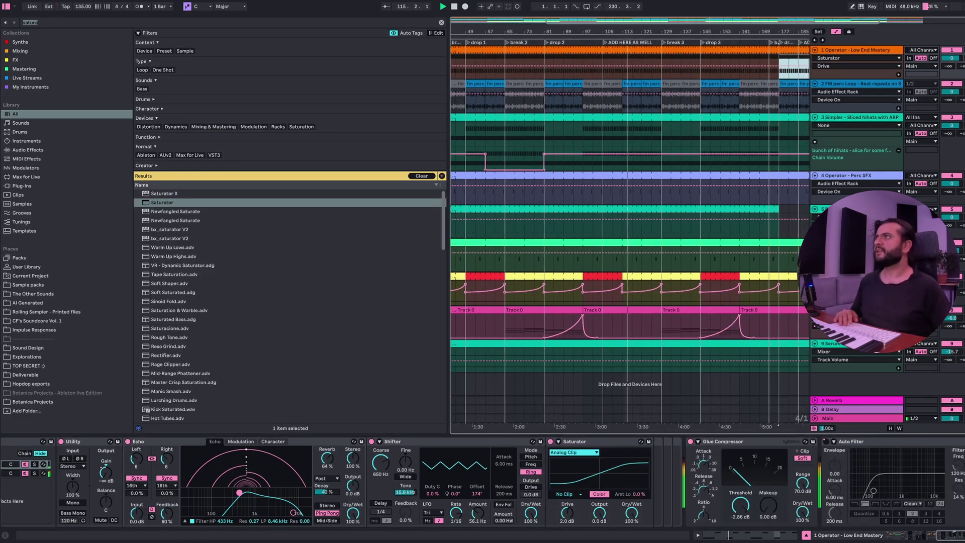
left_click(6, 6)
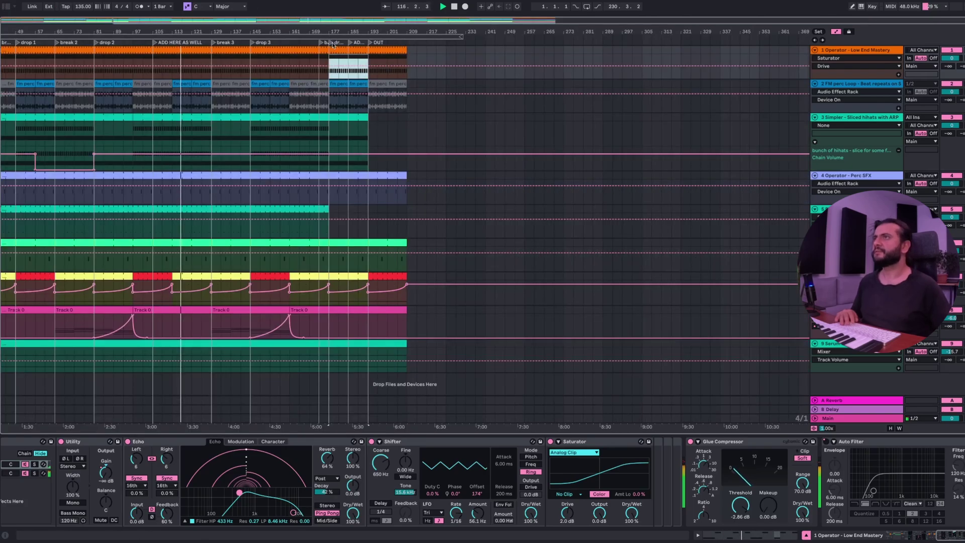
left_click(353, 59)
key("z")
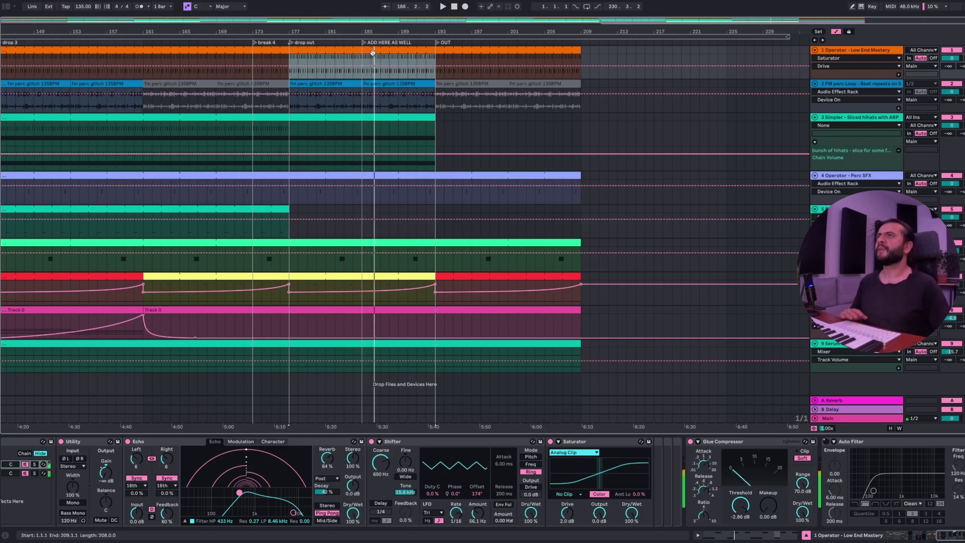
Step: Delete both ADD HERE AS WELL locators and the ADD SFX HERE locator from the arrangement
key("minus")
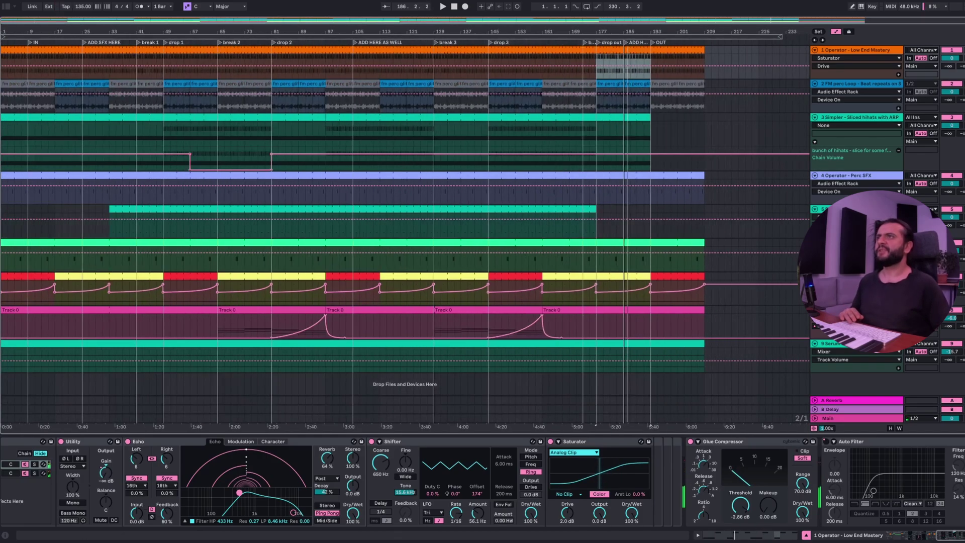
key("space")
left_click(625, 46)
key("Delete")
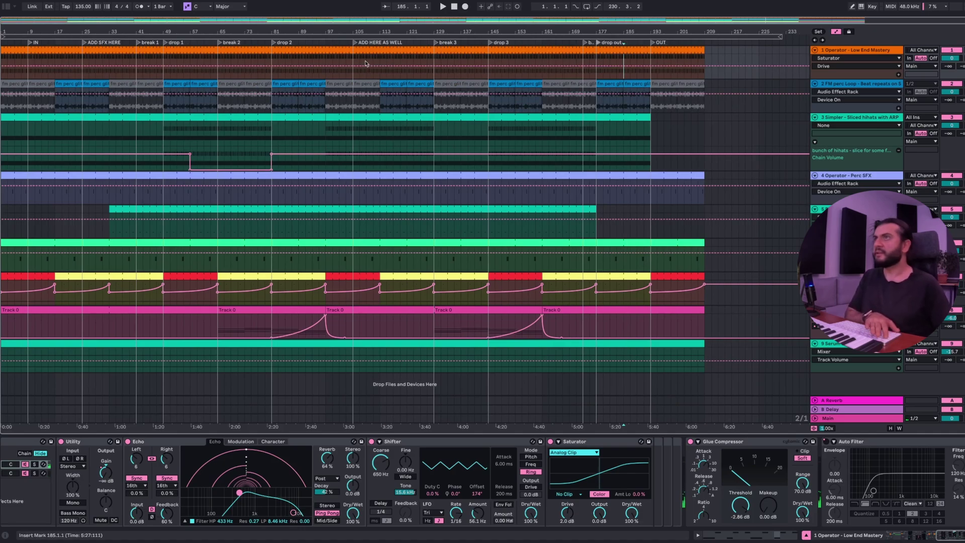
left_click(353, 44)
key("Delete")
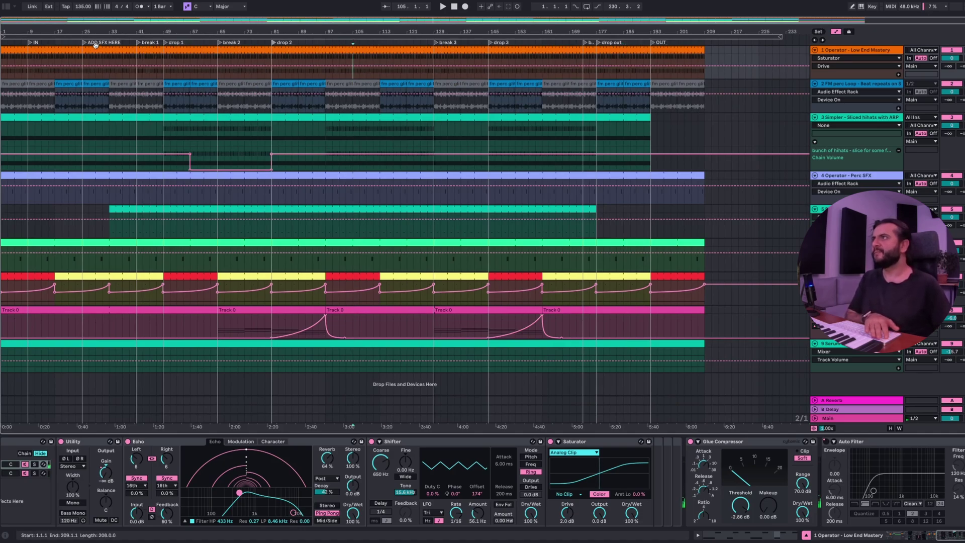
key("Delete")
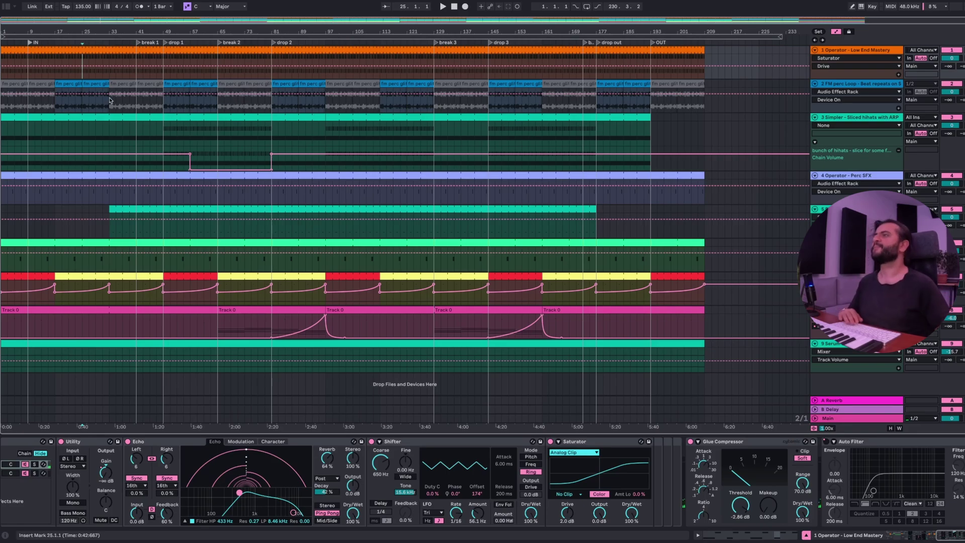
Step: Check the active FM perc Loop clips in the intro, drop 1 and drop 2 sections along with the track's effect devices
left_click(64, 93)
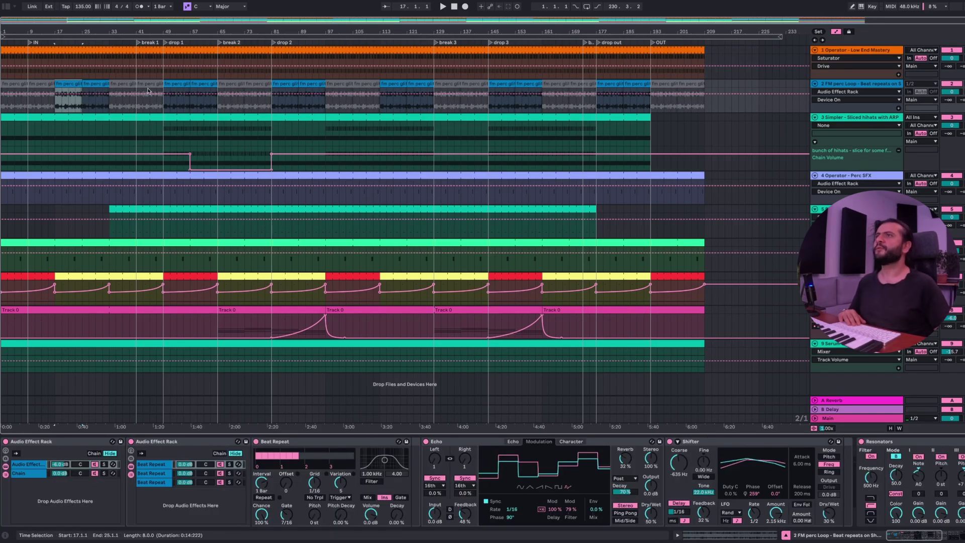
left_click(92, 86)
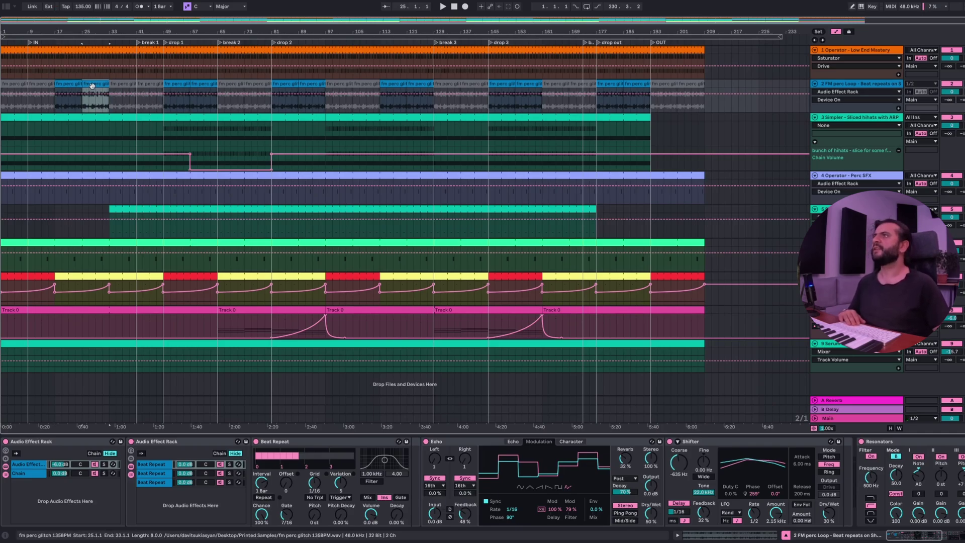
left_click(173, 83)
left_click(199, 83)
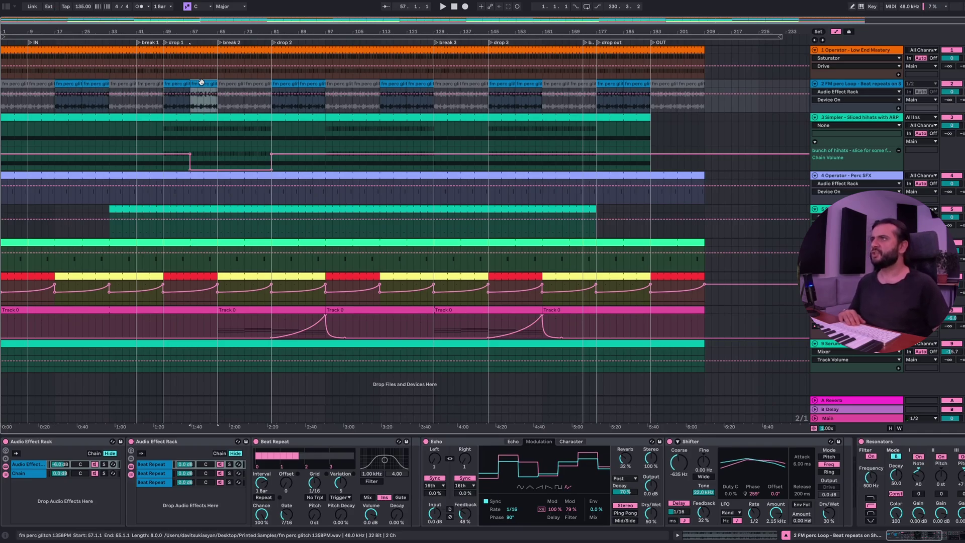
left_click(279, 82)
left_click(306, 85)
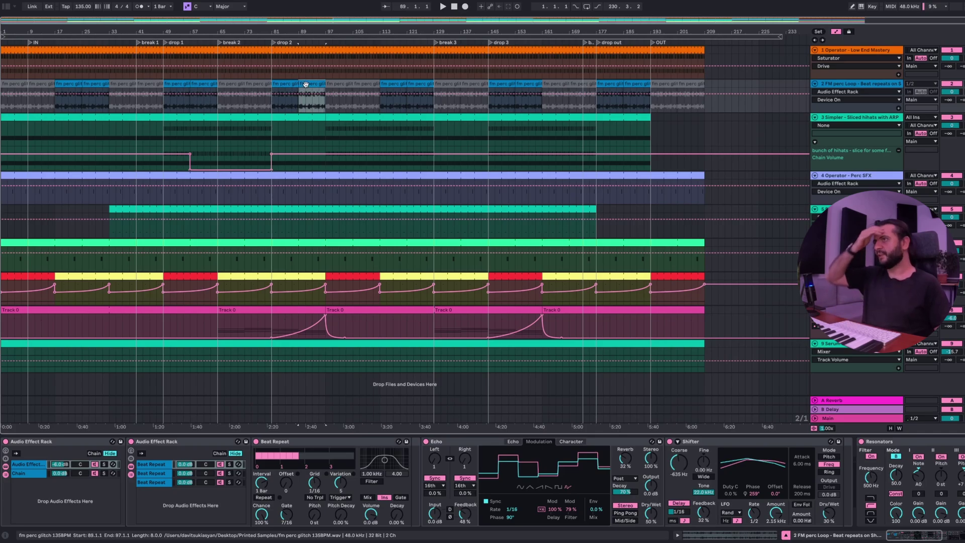
left_click(320, 107)
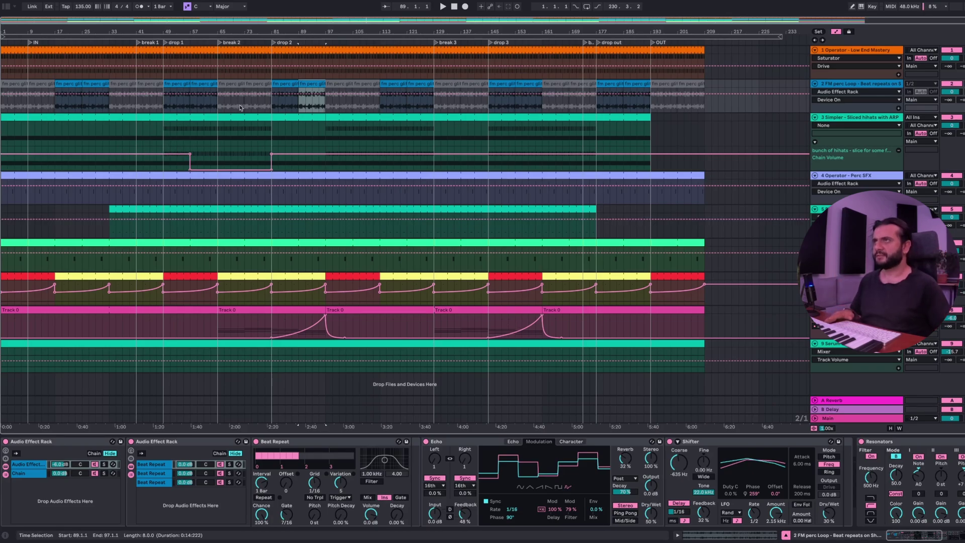
Step: Show the Auto Filter's Device On automation on the Low End Mastery track and re-enable the overridden automation
key("Up")
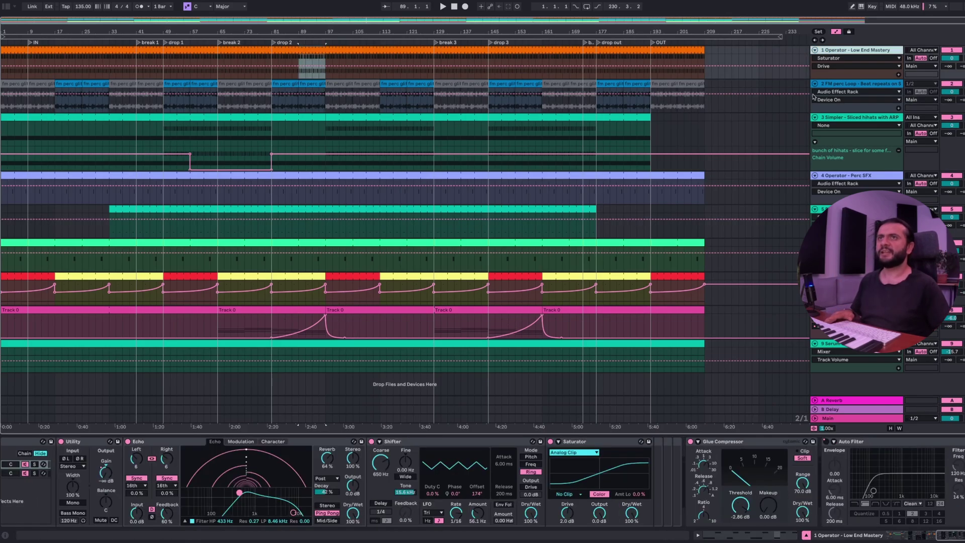
scroll(744, 478, "right", 3)
left_click(710, 443)
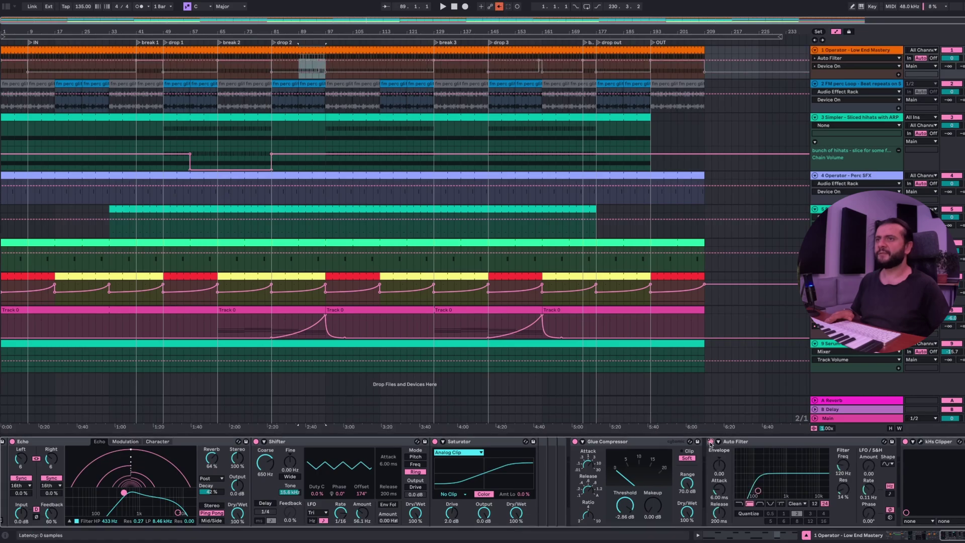
left_click(499, 6)
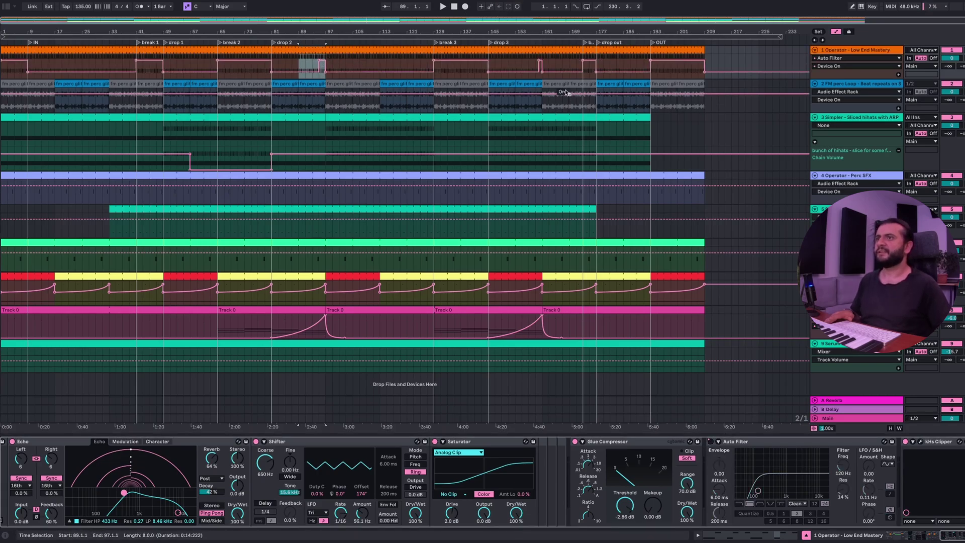
Step: Try different Feedback amounts on the FM perc Loop's Echo while playing the clip at bar 89, and check its Reverb Level
left_click(316, 82)
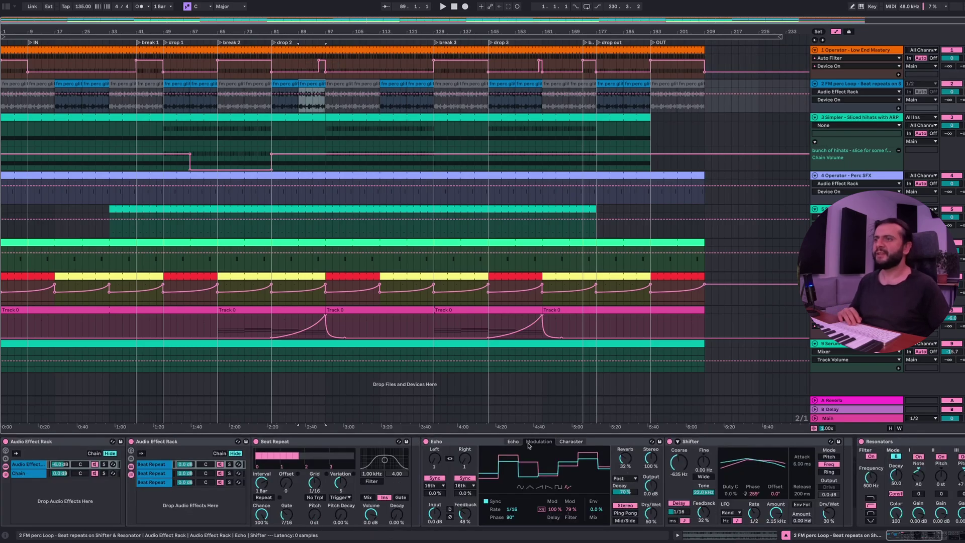
scroll(519, 458, "right", 2)
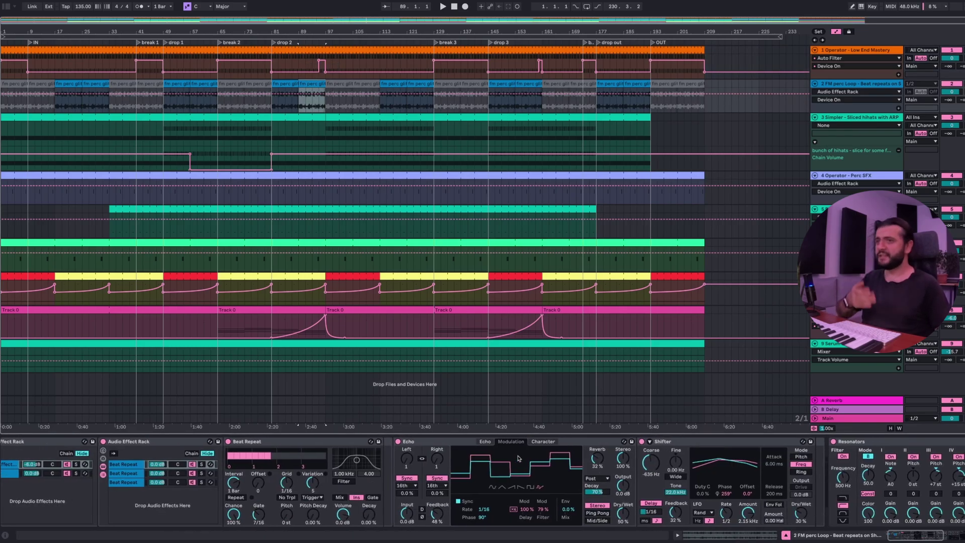
left_click(440, 513)
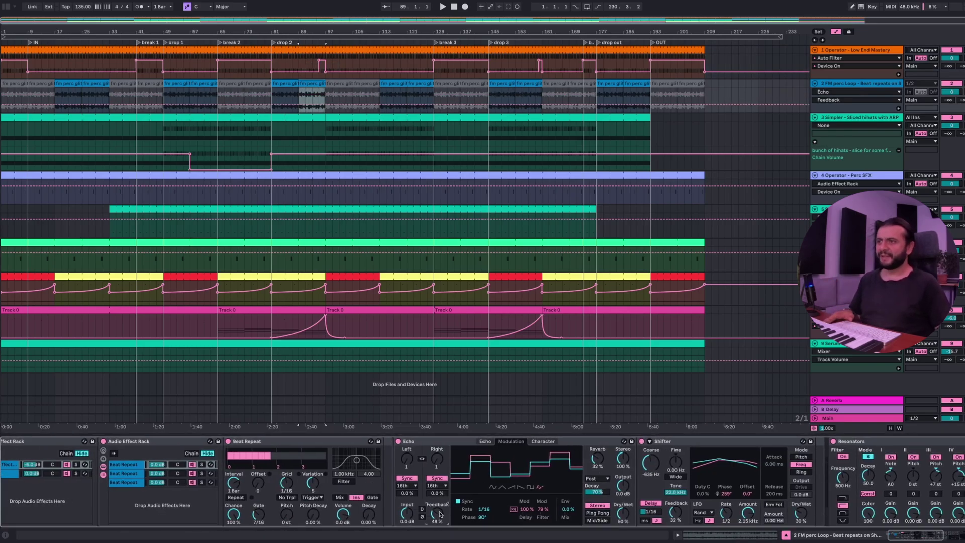
scroll(436, 515, "up", 10)
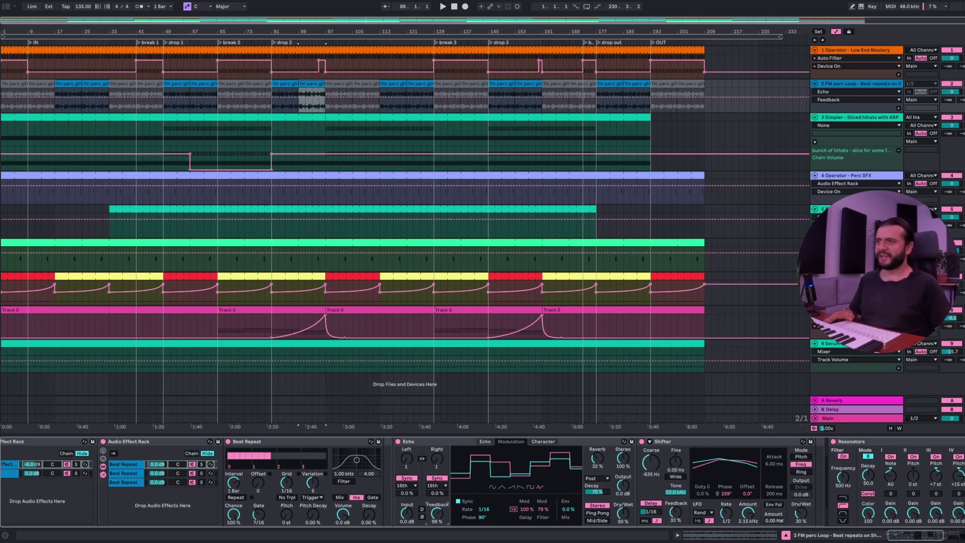
scroll(435, 515, "down", 10)
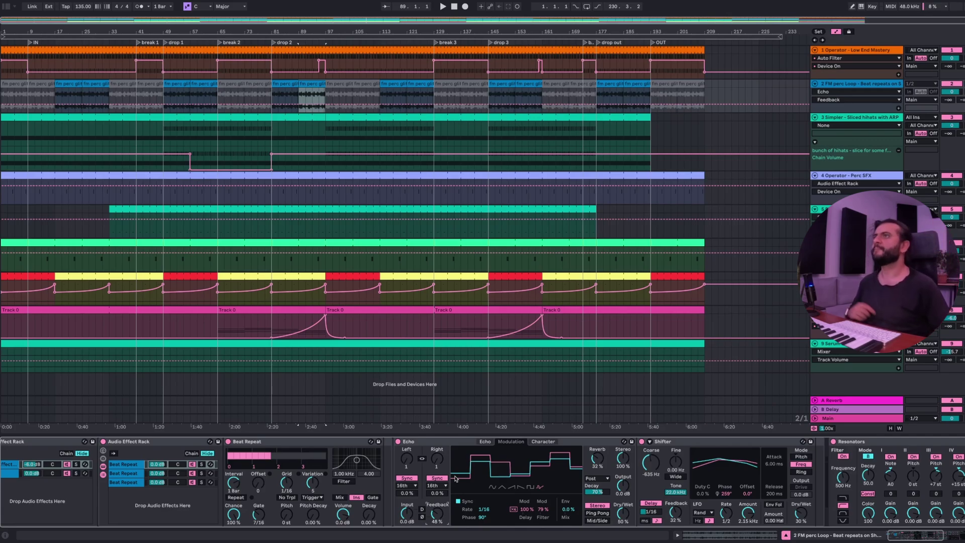
key("space")
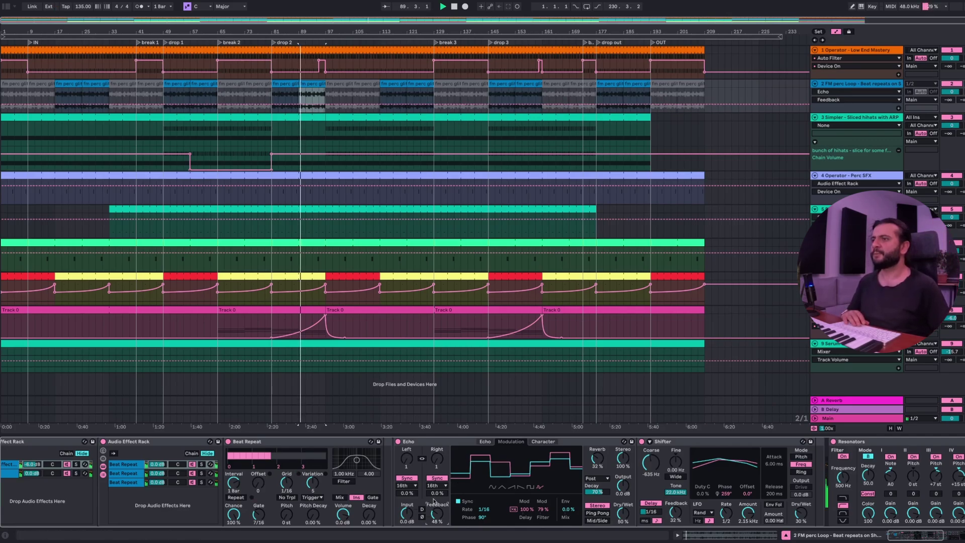
mouse_move(438, 515)
left_mouse_down()
mouse_move(439, 476)
mouse_move(439, 517)
left_mouse_up()
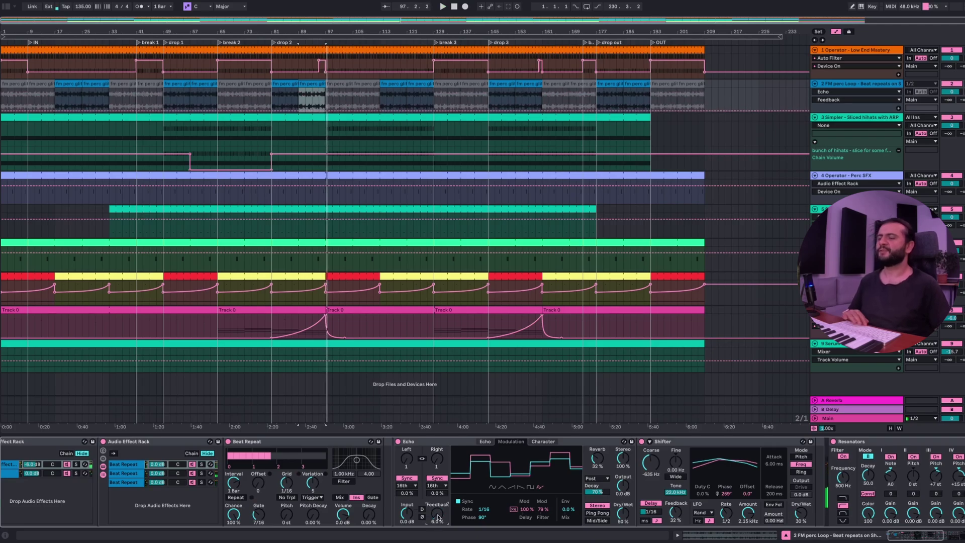
key("space")
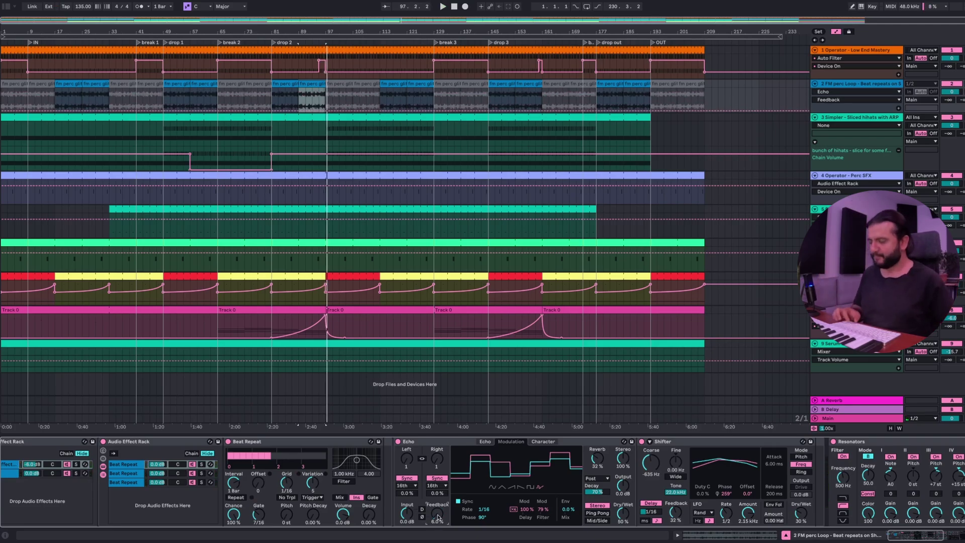
left_click_drag(438, 518, 439, 500)
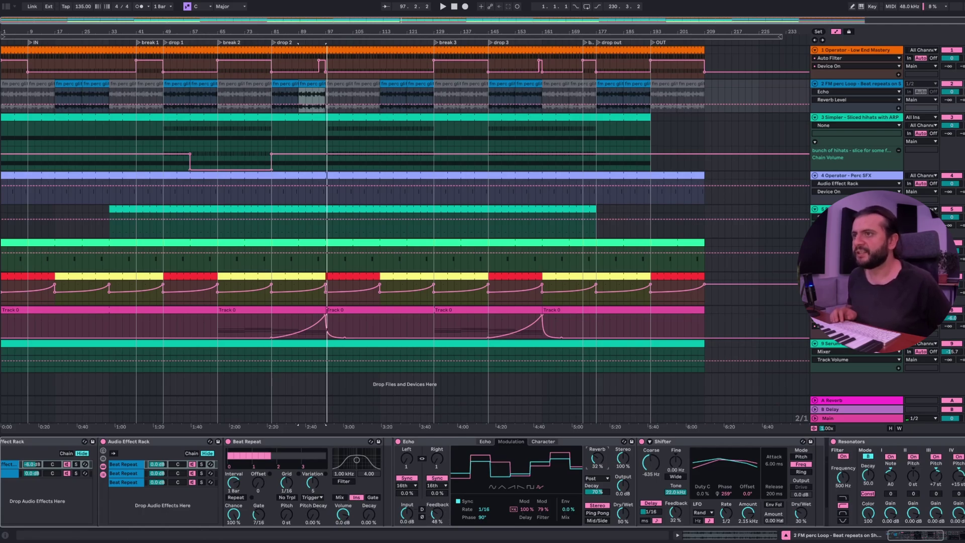
mouse_move(597, 458)
left_mouse_down()
mouse_move(597, 447)
mouse_move(600, 472)
mouse_move(599, 441)
mouse_move(594, 463)
left_mouse_up()
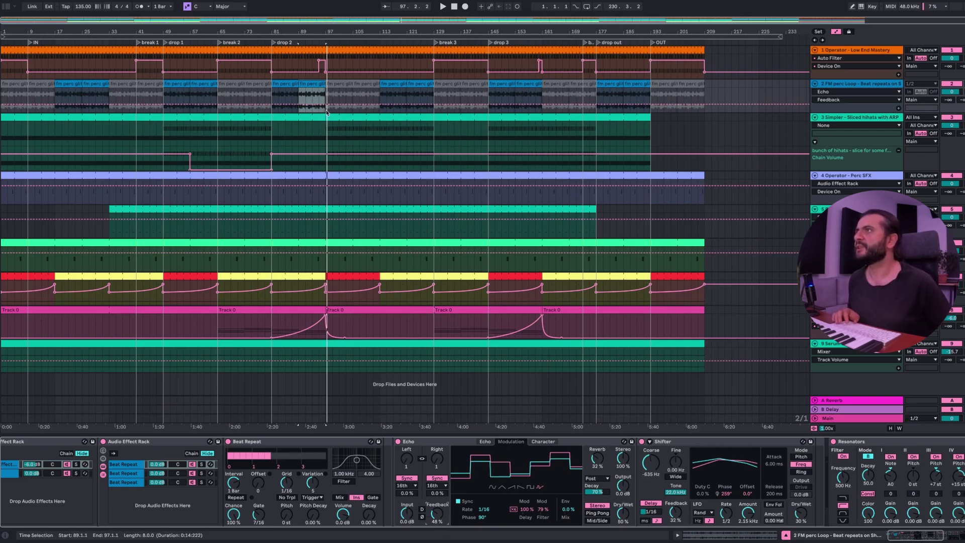
Step: Draw an Echo Feedback automation ramp on the FM perc Loop from 48% at bar 93 up to bar 97, dropping back there, and play it
left_click(312, 104)
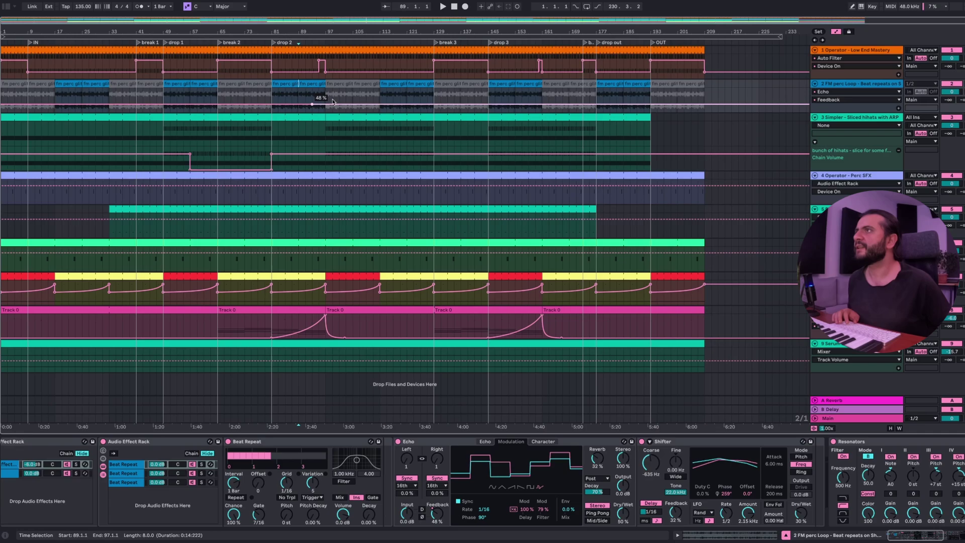
left_click_drag(322, 105, 326, 101)
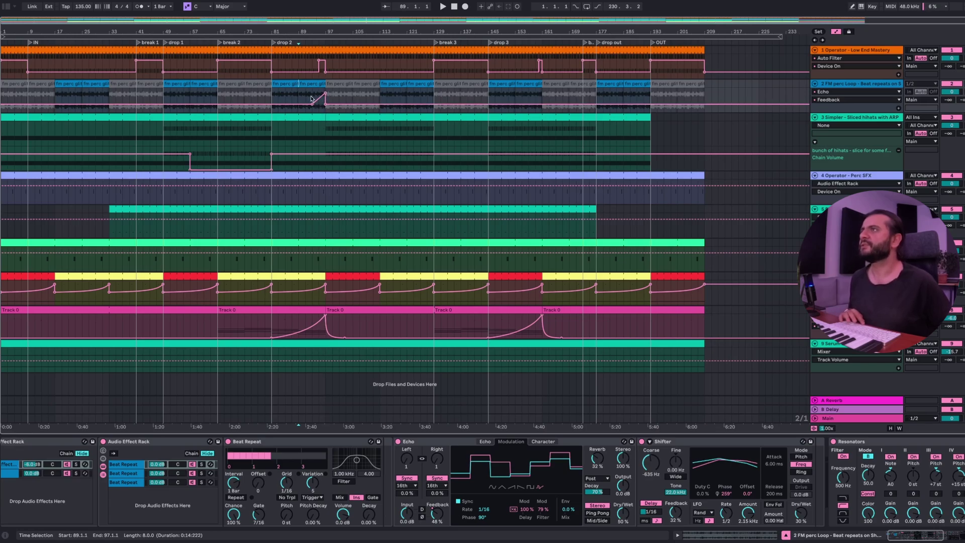
key("space")
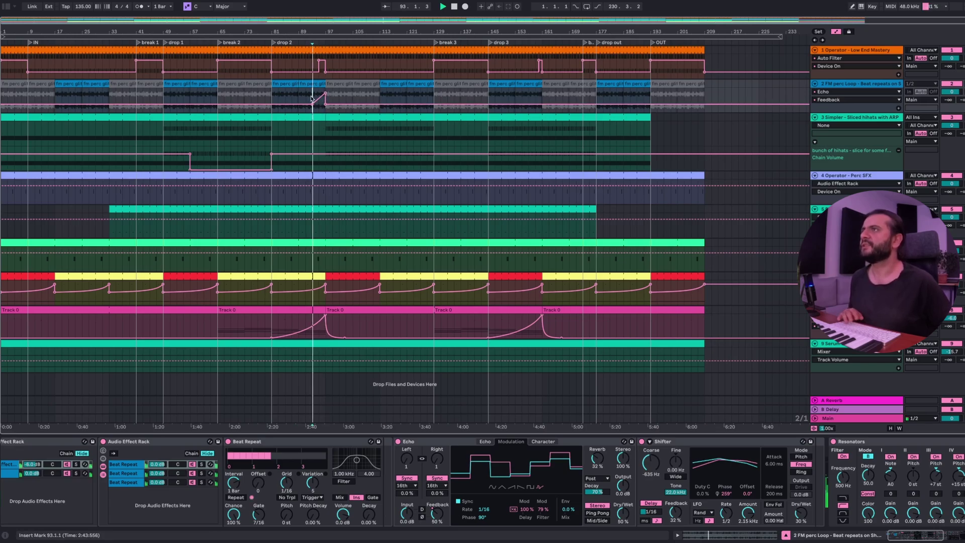
Step: Automate the Echo's Reverb Level to rise from bar 93 to 78% at bar 97 and fall back by bar 101, and play it
left_click(597, 458)
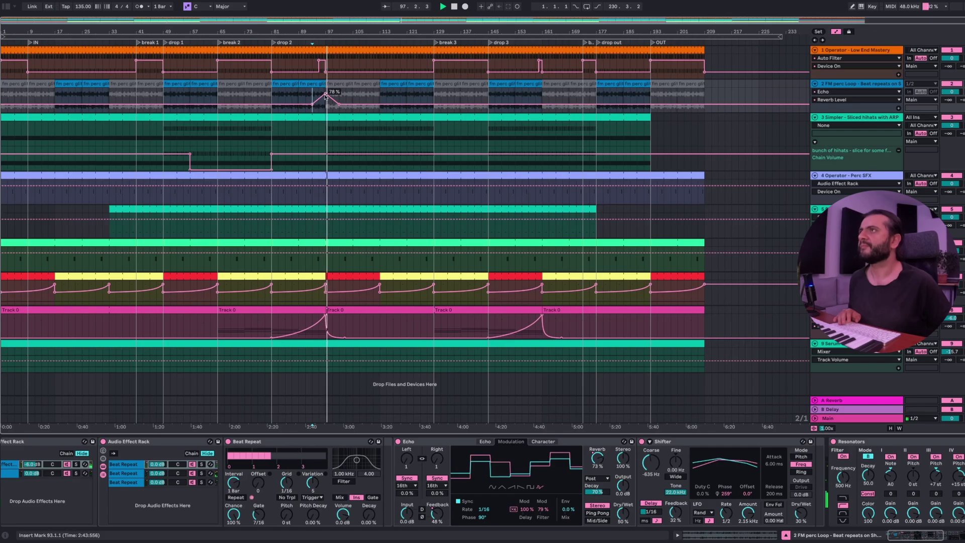
key("space")
key("space")
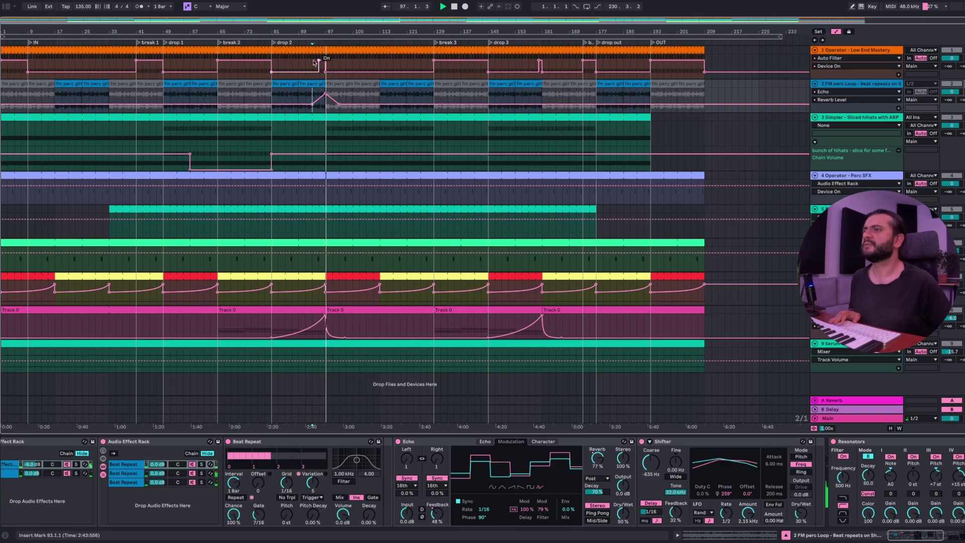
Step: Move the Echo Feedback ramp's start back to bar 89, set its peak at bar 97 to about 128%, and play it
left_click(437, 512)
left_click_drag(312, 106, 298, 106)
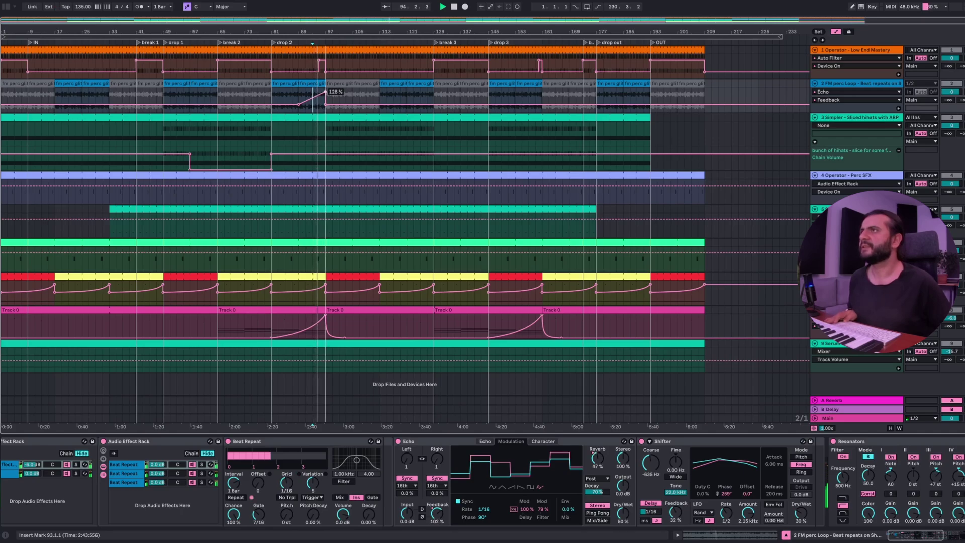
left_click_drag(324, 92, 324, 98)
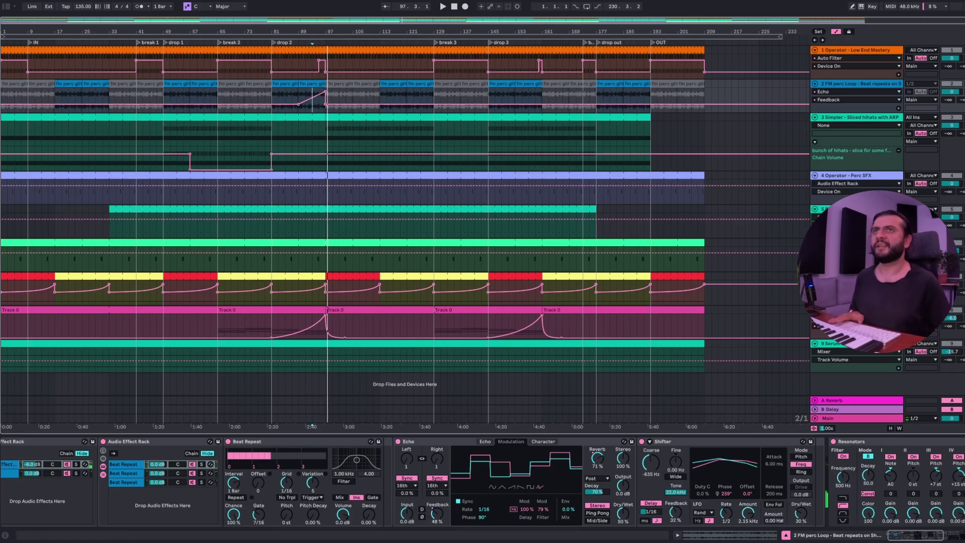
key("space")
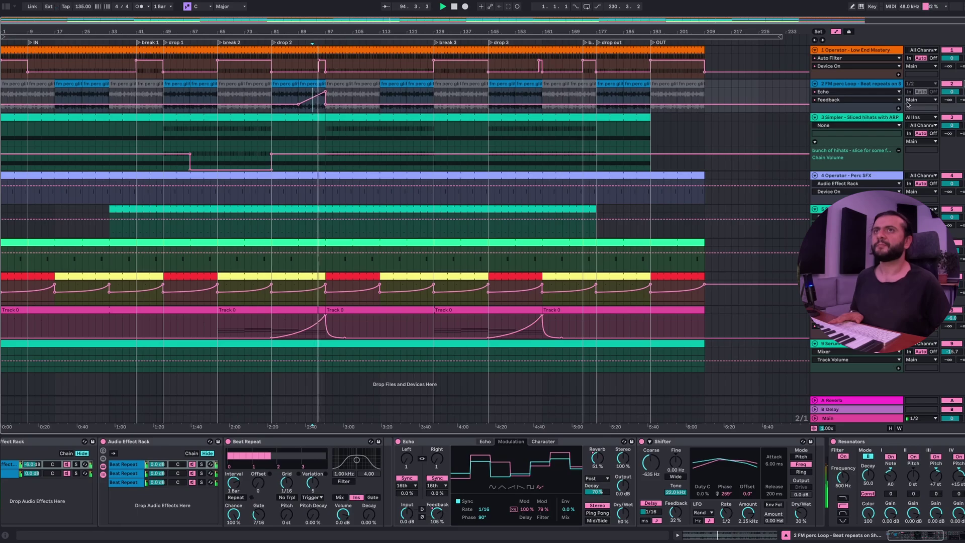
Step: Show the Echo's Feedback and Reverb Level in separate automation lanes and curve their ramps around bar 97
left_click(899, 110)
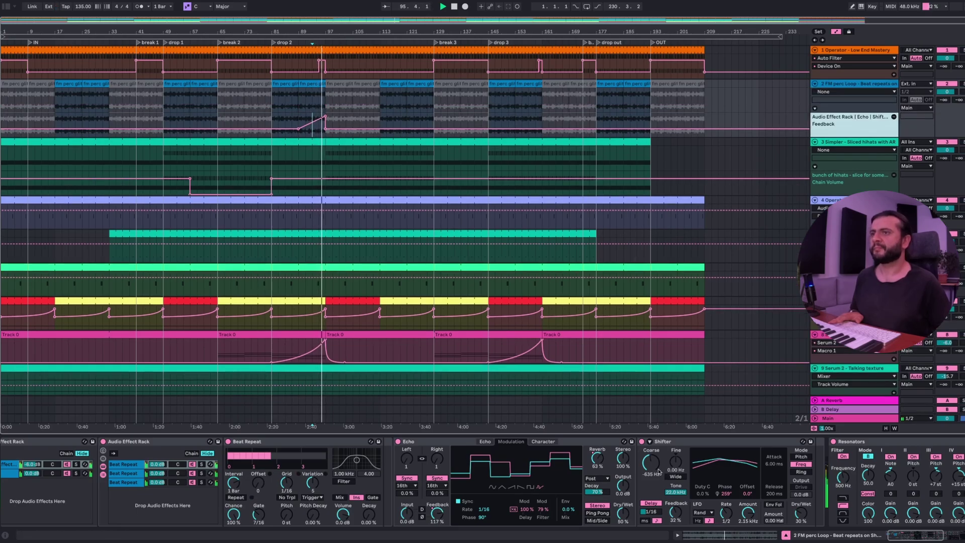
left_click(600, 462)
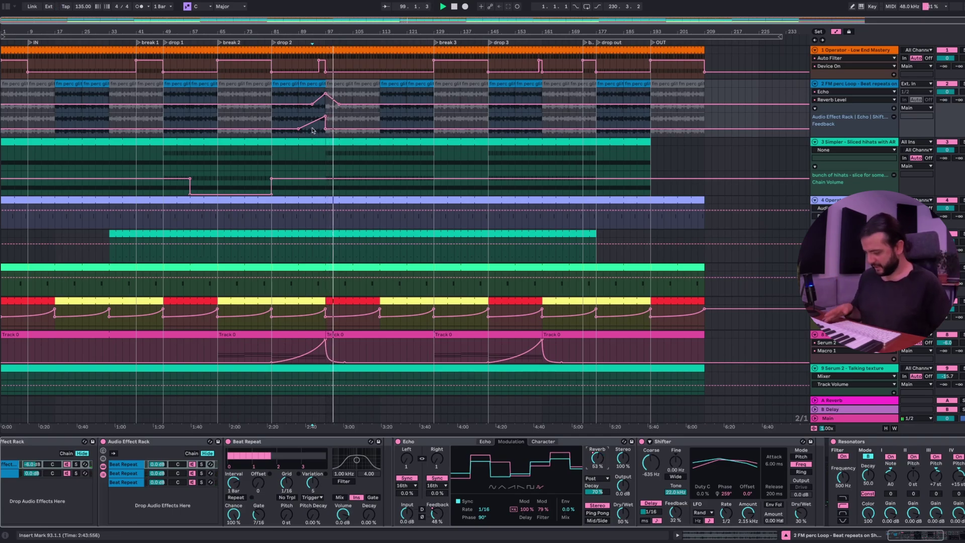
left_click_drag(312, 127, 312, 126)
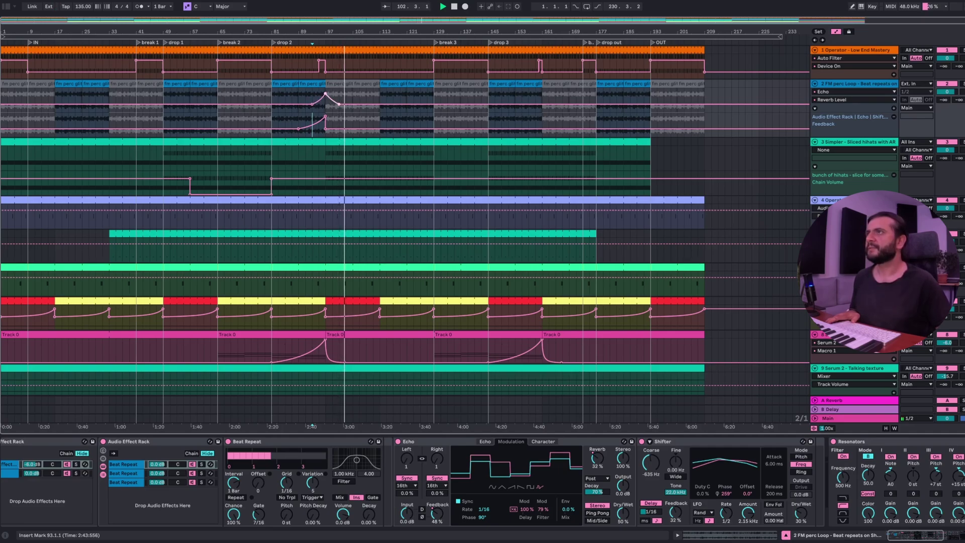
left_click(893, 108)
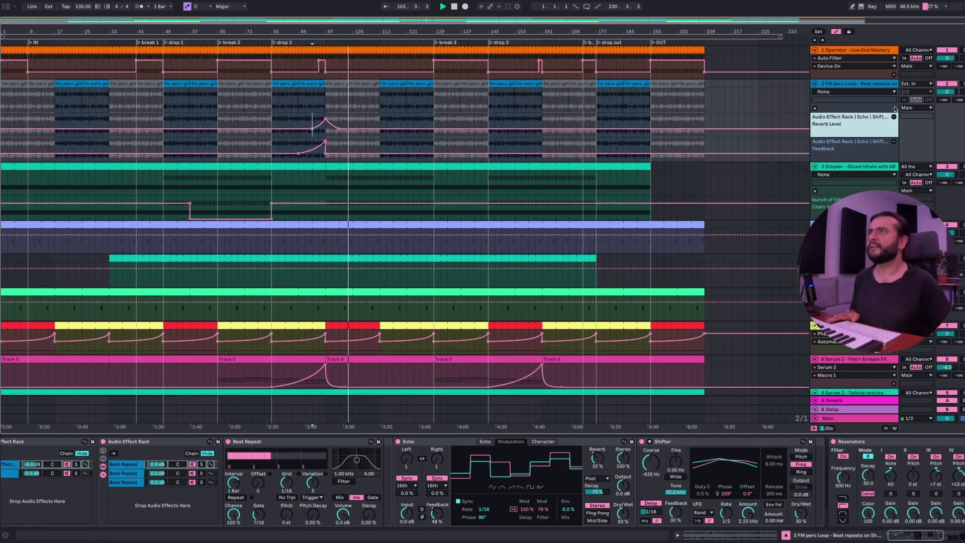
Step: Copy the Reverb Level and Feedback automation from bars 89–105 to bars 153–169 on the FM perc Loop track and play the drop 3 transition
left_click_drag(298, 116, 353, 157)
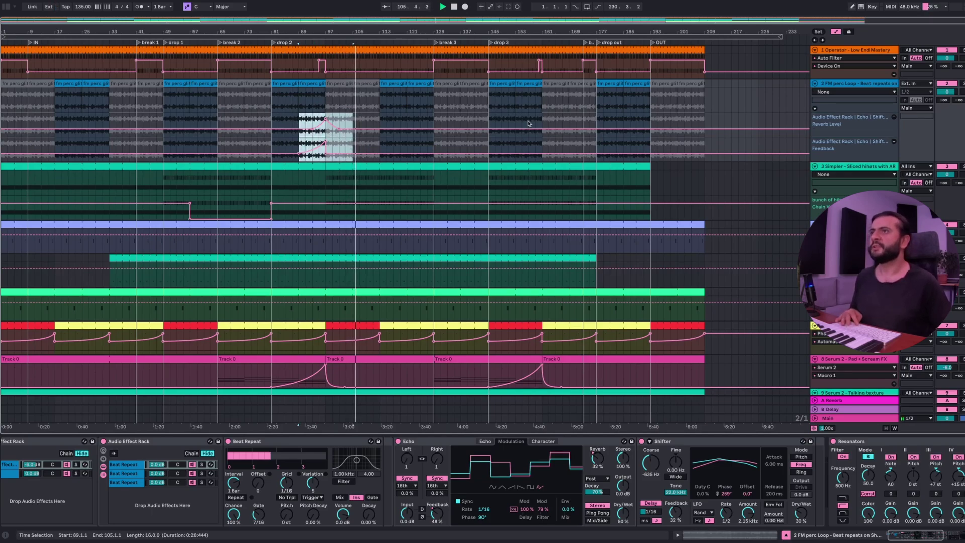
left_click(515, 108)
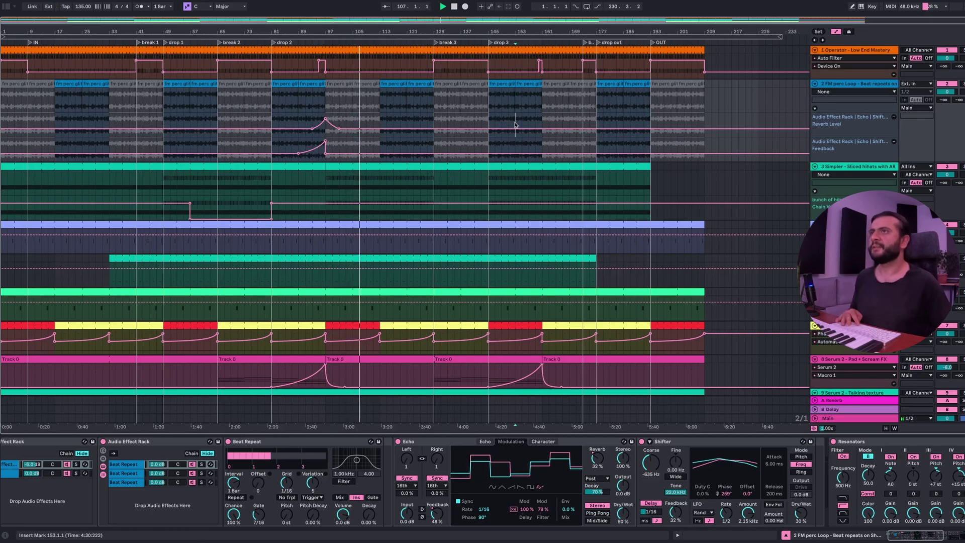
left_click_drag(515, 129, 568, 151)
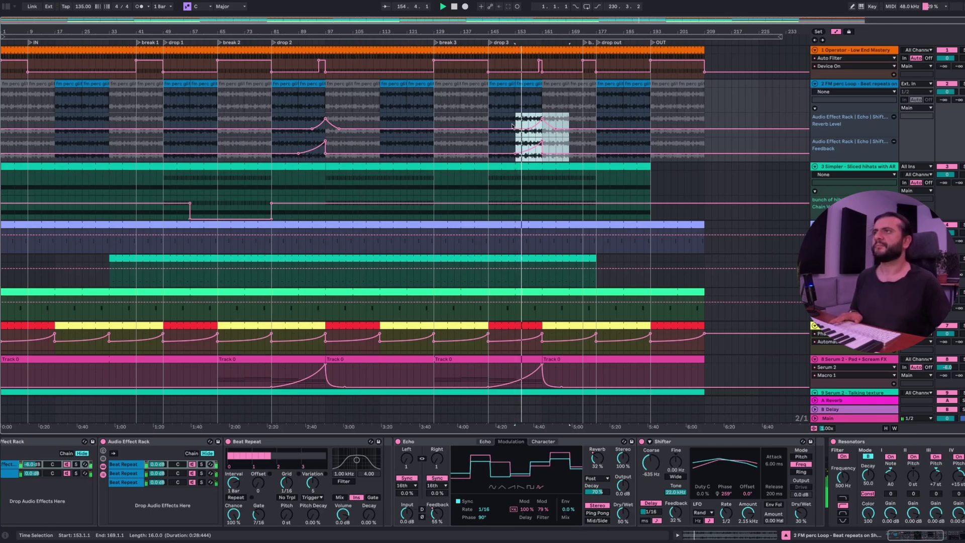
left_click(346, 108)
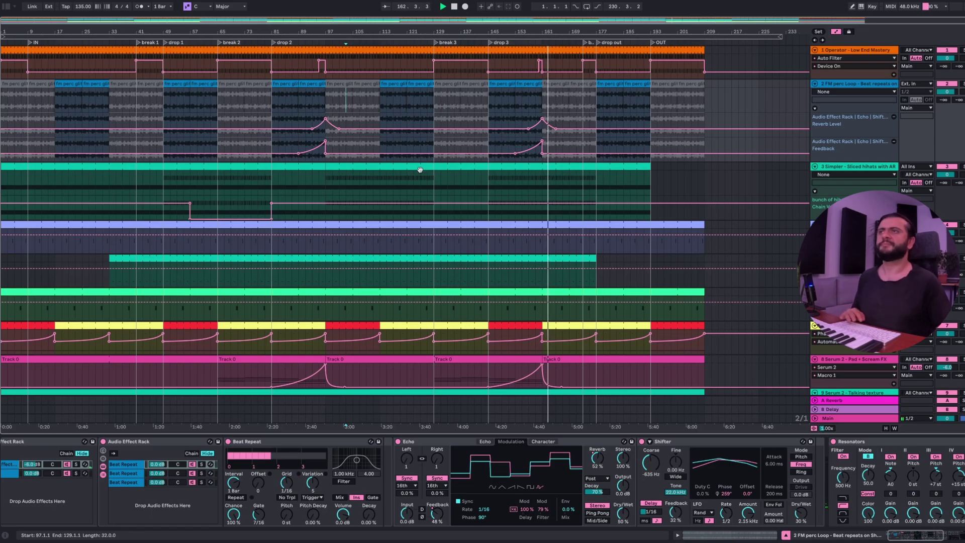
key("space")
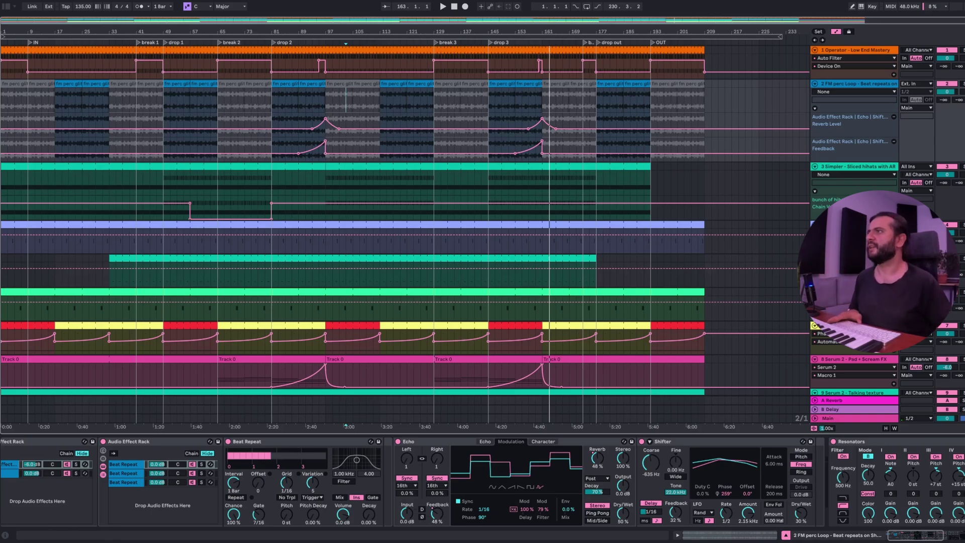
Step: Solo the sliced hihats track and play it from the start of the arrangement
left_click(51, 184)
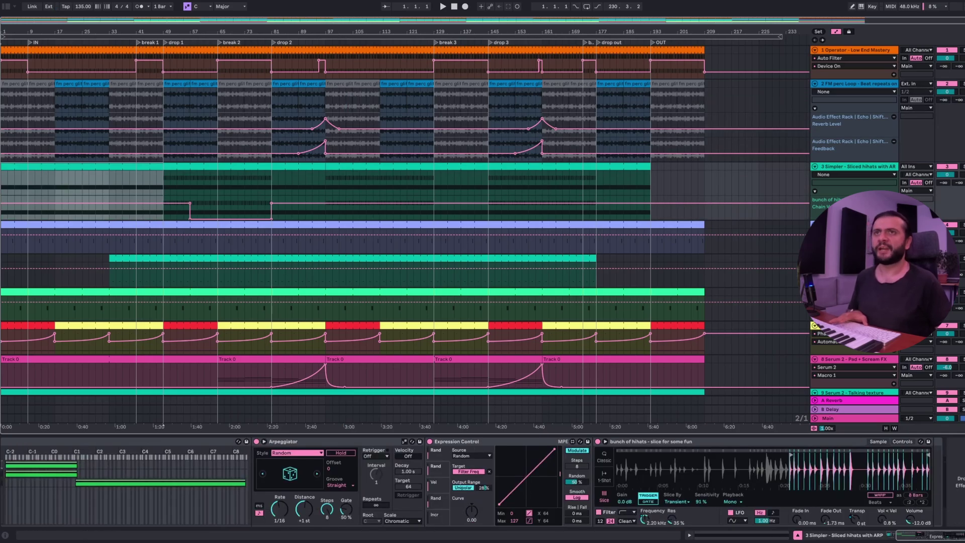
left_click(962, 169)
key("space")
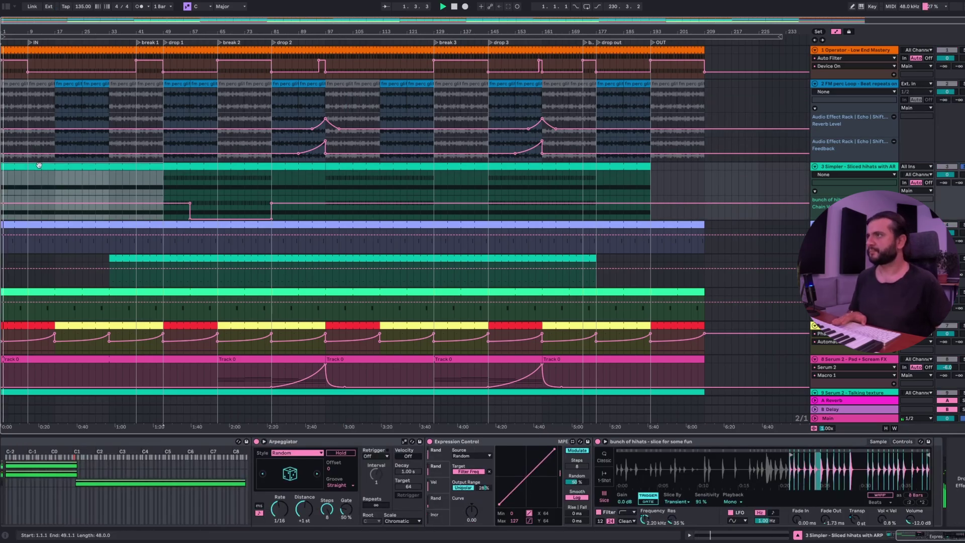
Step: Inspect the noise shaker chain in the hihats track's Instrument Rack and fold the rack
scroll(223, 469, "left", 5)
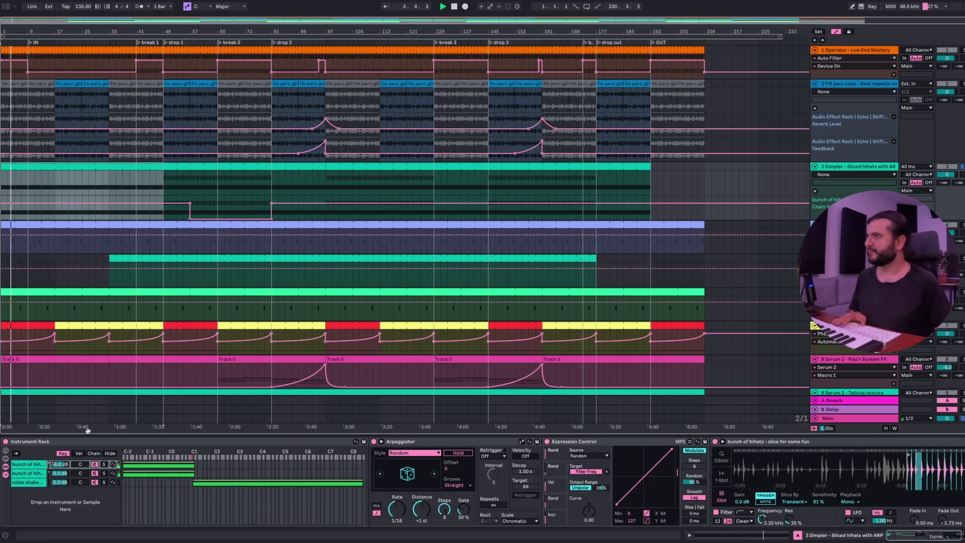
left_click(81, 443)
left_click(314, 505)
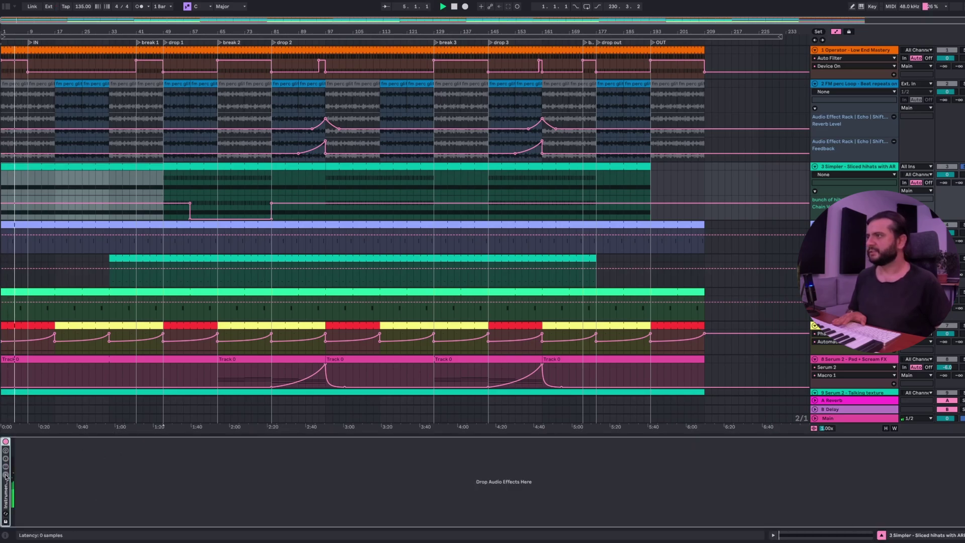
left_click(32, 482)
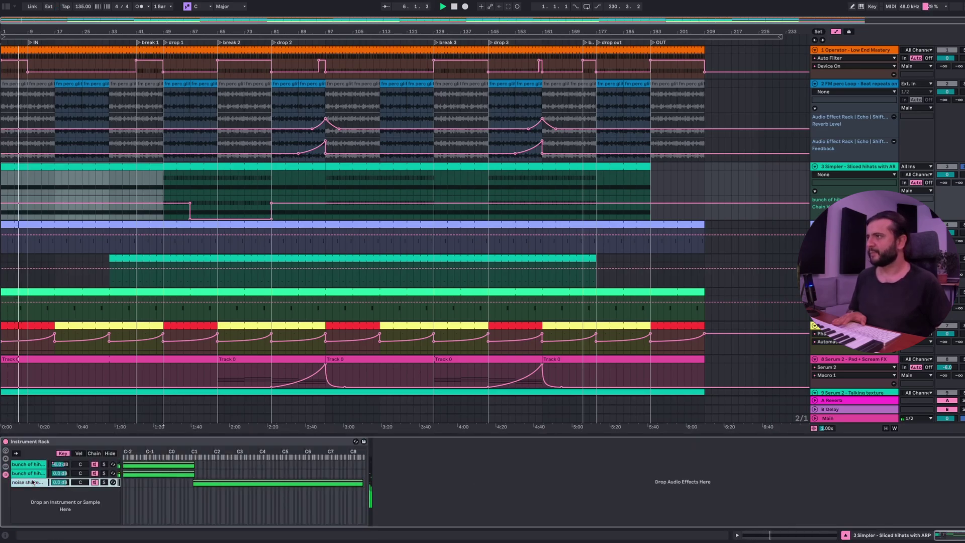
double_click(32, 441)
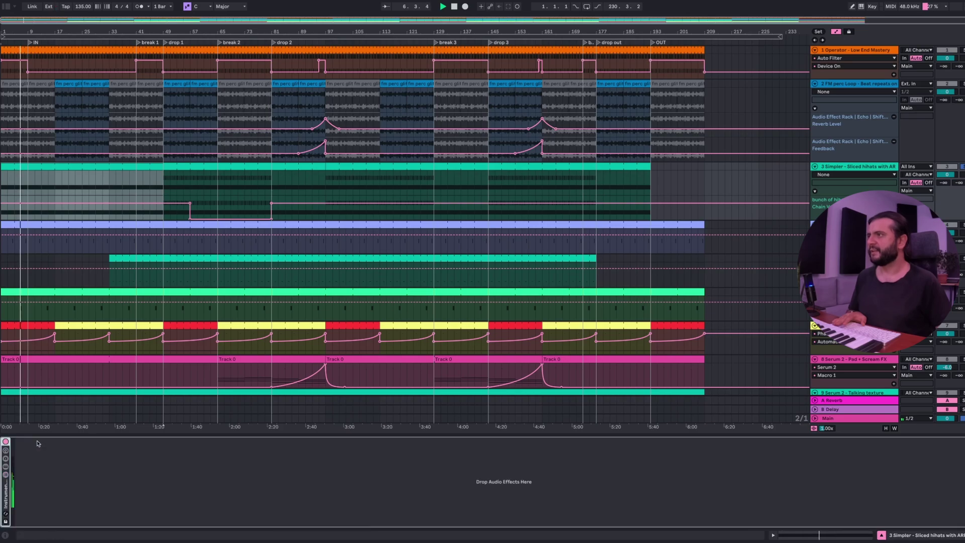
Step: Search the browser for "shift" and add a Shifter after the hihats track's Instrument Rack
left_click(6, 6)
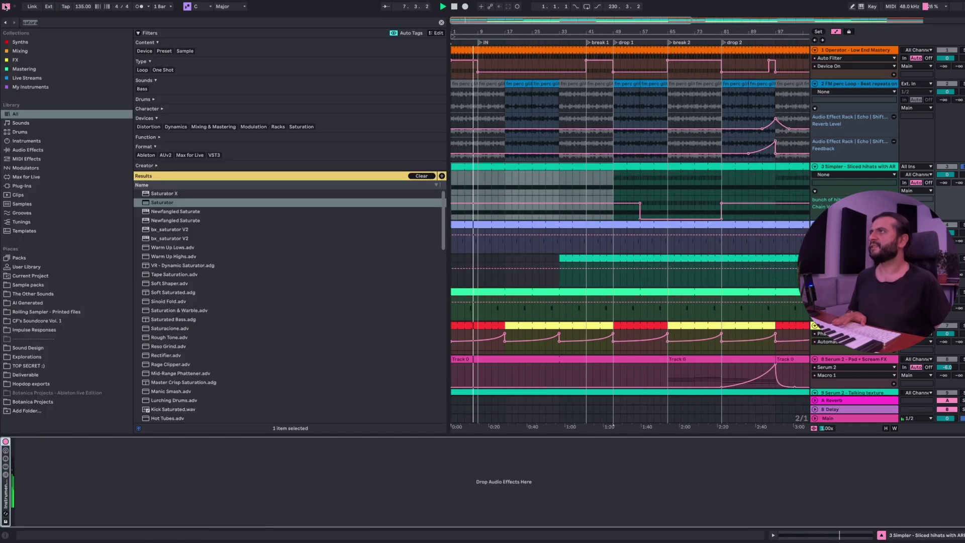
left_click(20, 50)
type("shift")
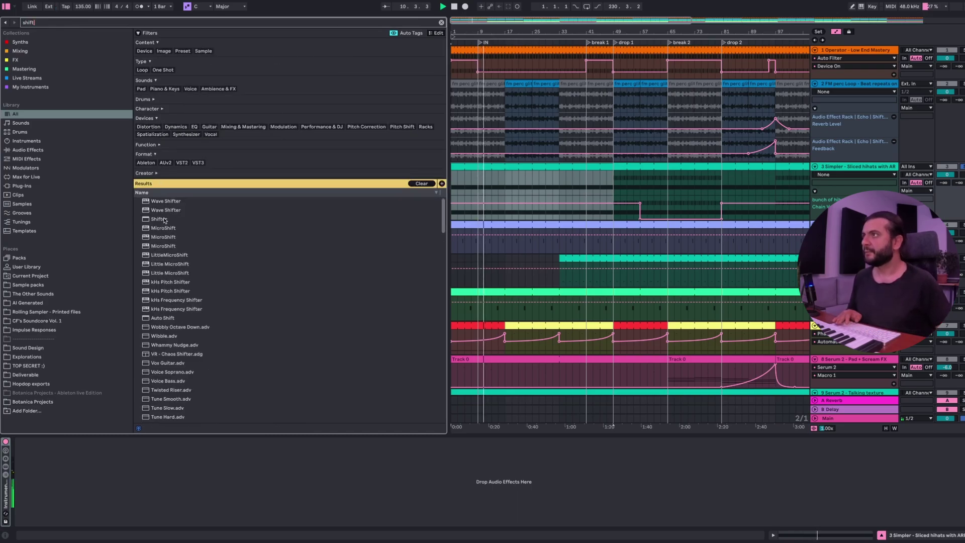
left_click_drag(159, 219, 135, 475)
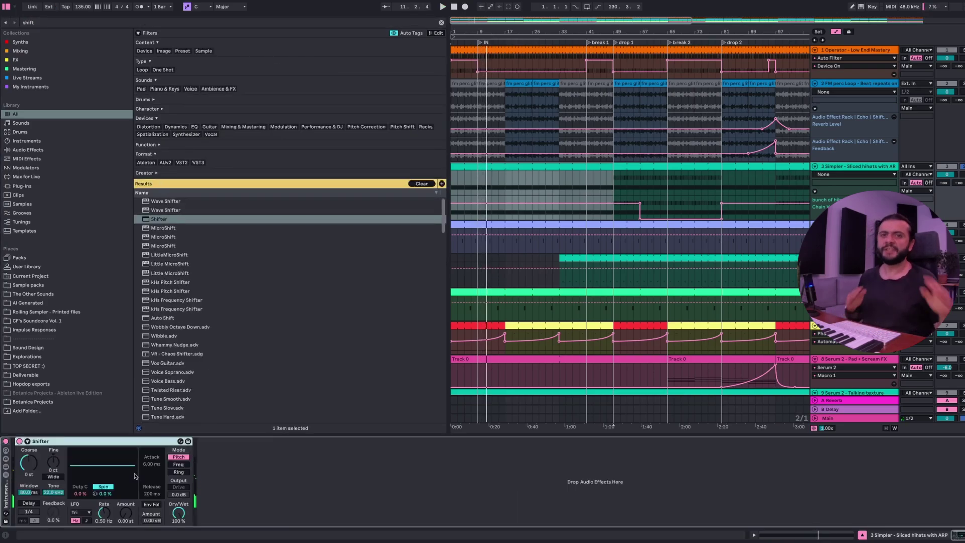
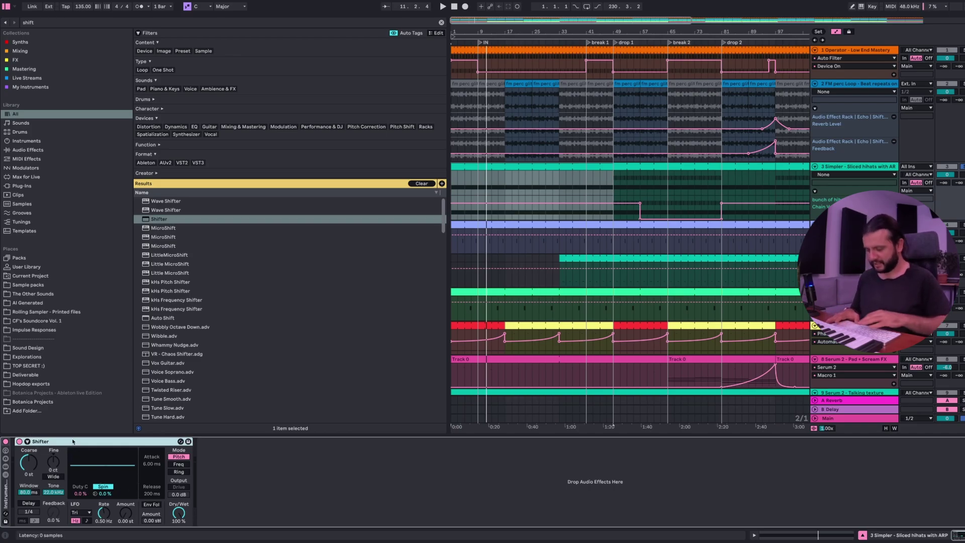
Step: Group the Shifter into an Audio Effect Rack and create a second, empty chain beside it
key("super+g")
left_click(20, 474)
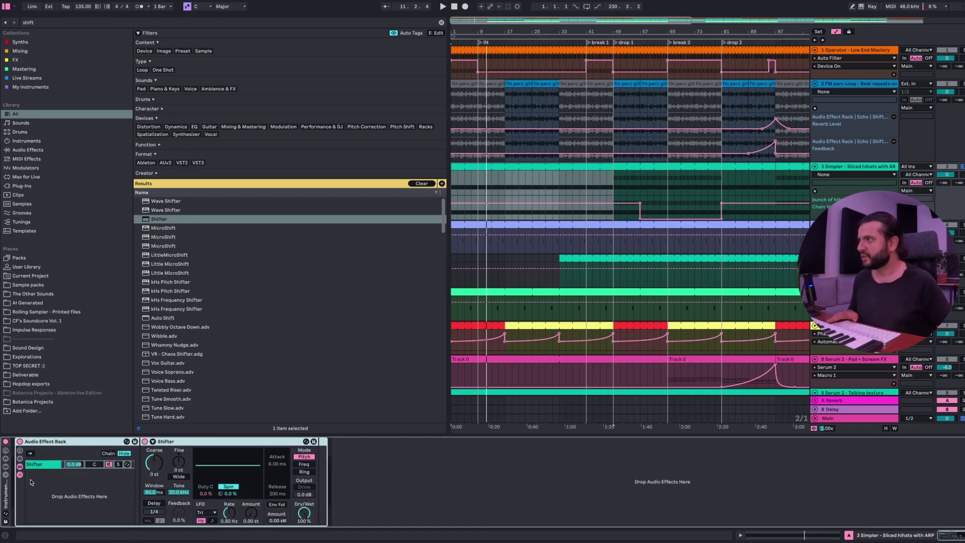
right_click(34, 482)
left_click(55, 485)
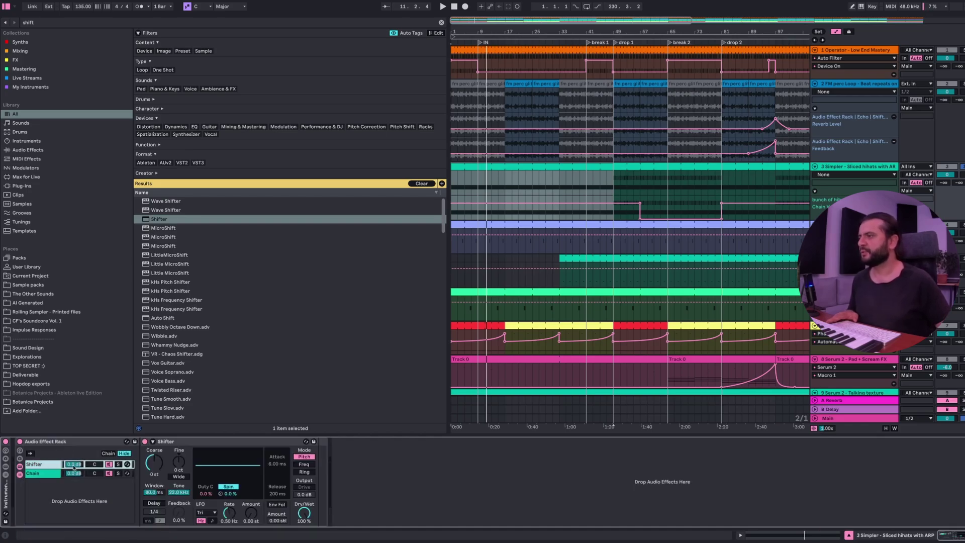
Step: Play the track with only the Shifter chain soloed, switch Shifter to Freq mode and set Coarse to 952 Hz
key("space")
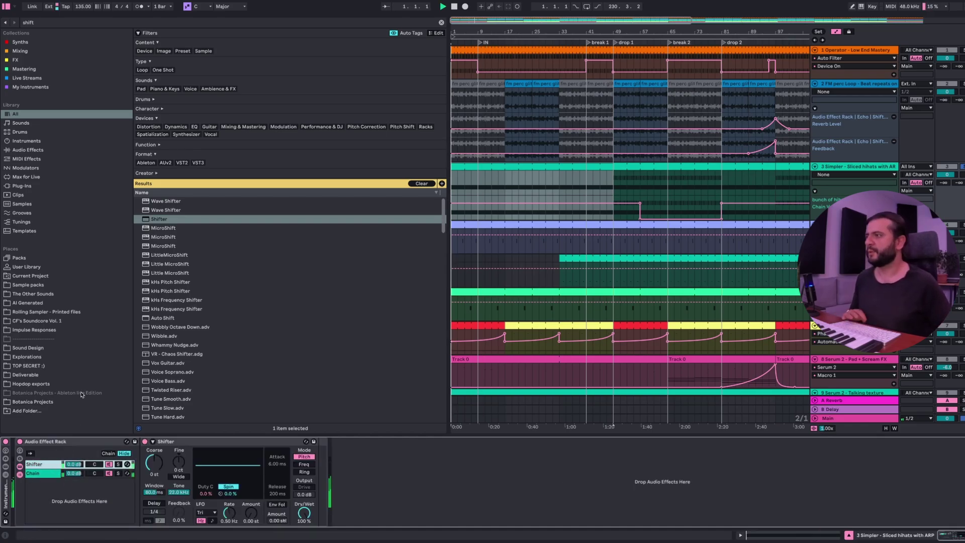
left_click(119, 464)
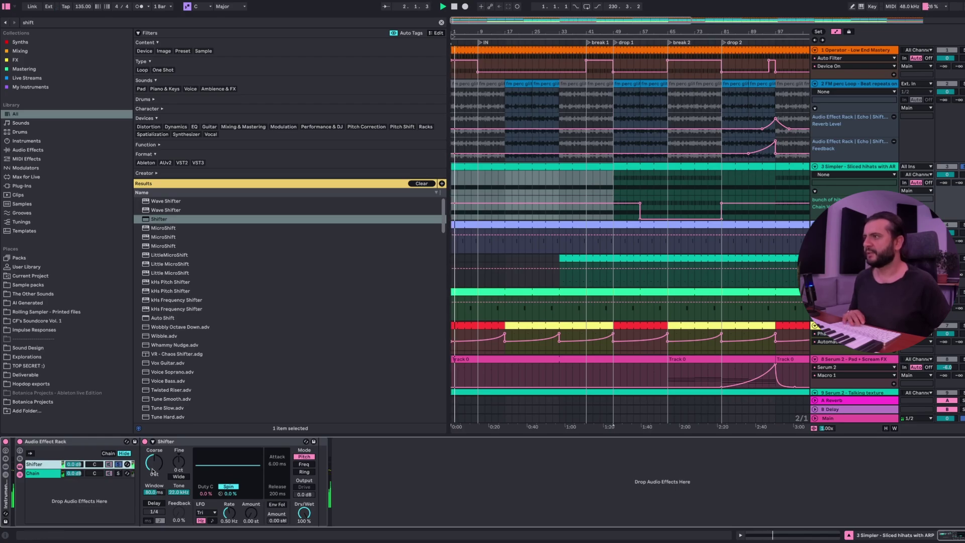
left_click(303, 464)
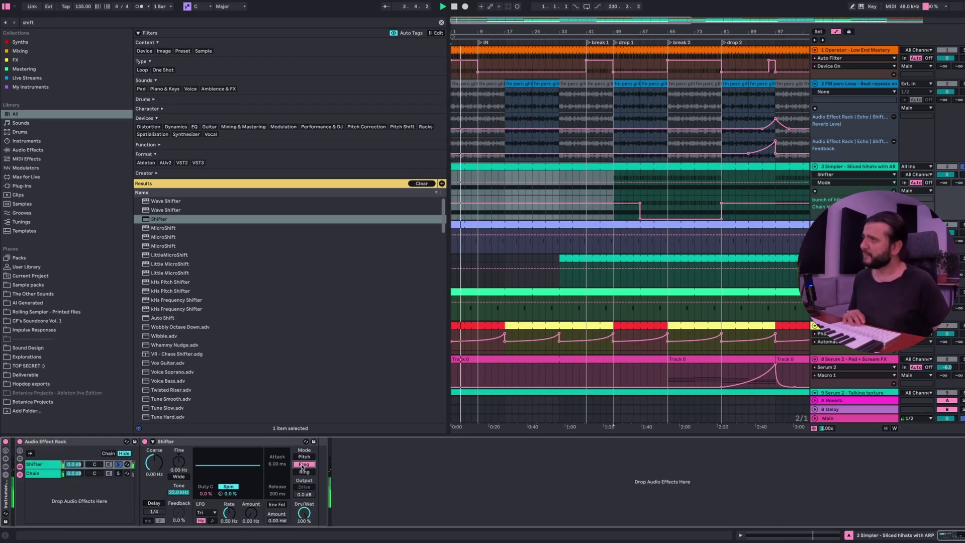
left_click(166, 466)
left_click_drag(165, 466, 165, 439)
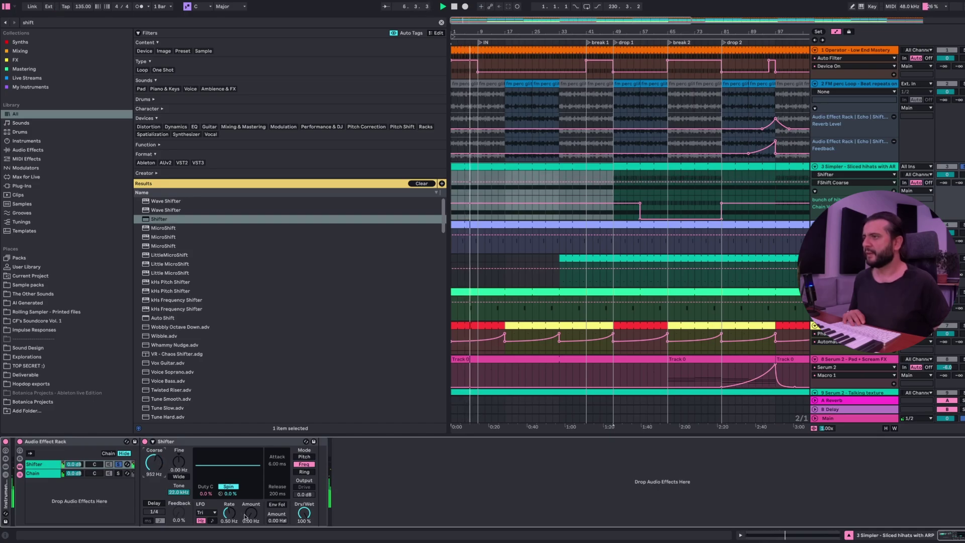
Step: Set Shifter's LFO to a random waveform with a 5.00 kHz amount and a tempo-synced rate of 1/3
left_click_drag(250, 513, 250, 495)
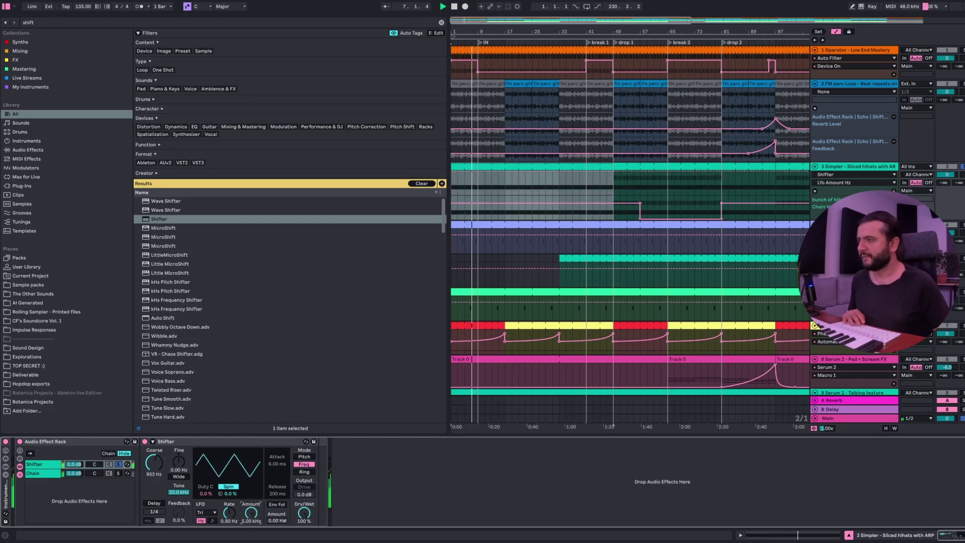
left_click(212, 521)
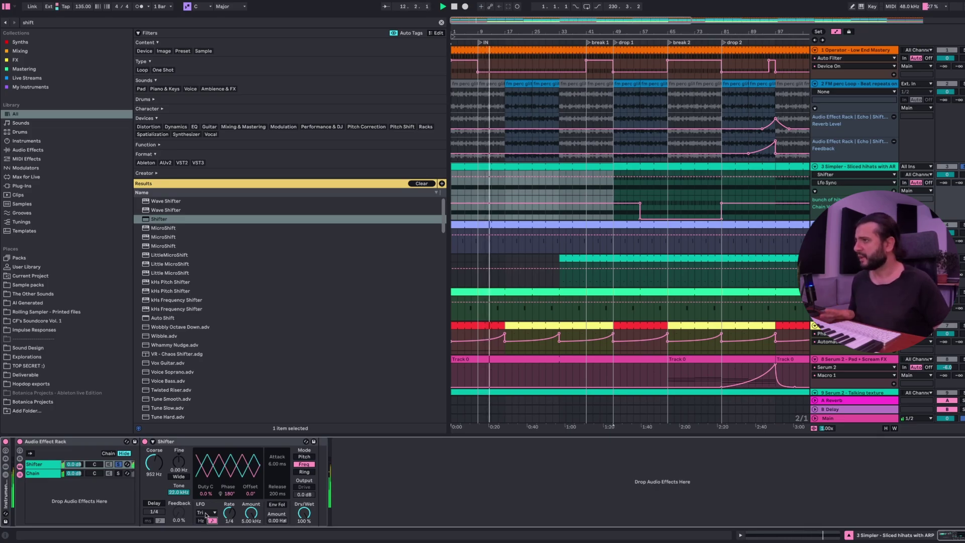
left_click(206, 513)
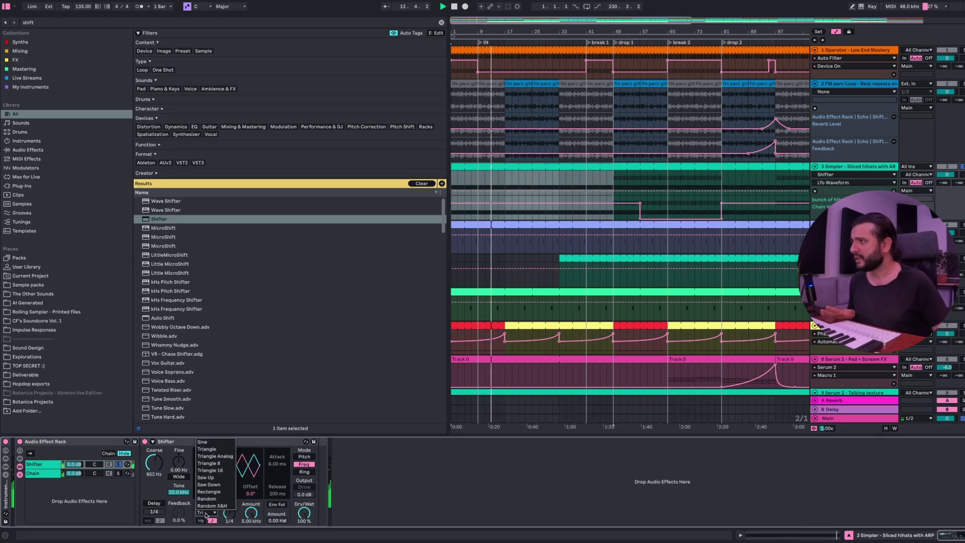
left_click(206, 506)
left_click_drag(228, 512, 234, 516)
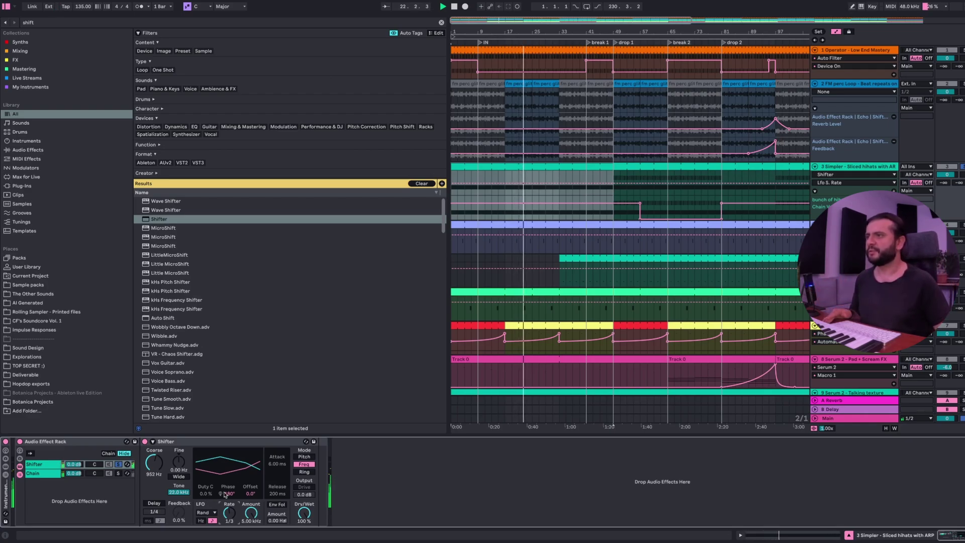
Step: Search the browser for "auto pan" and add Auto Pan after Shifter in the same chain
left_click(41, 23)
type("auto pan")
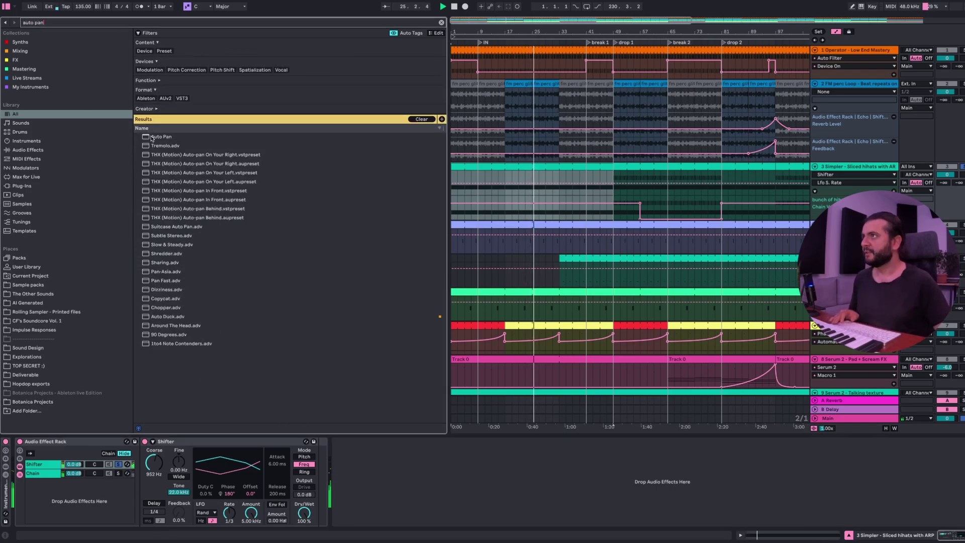
key("Down")
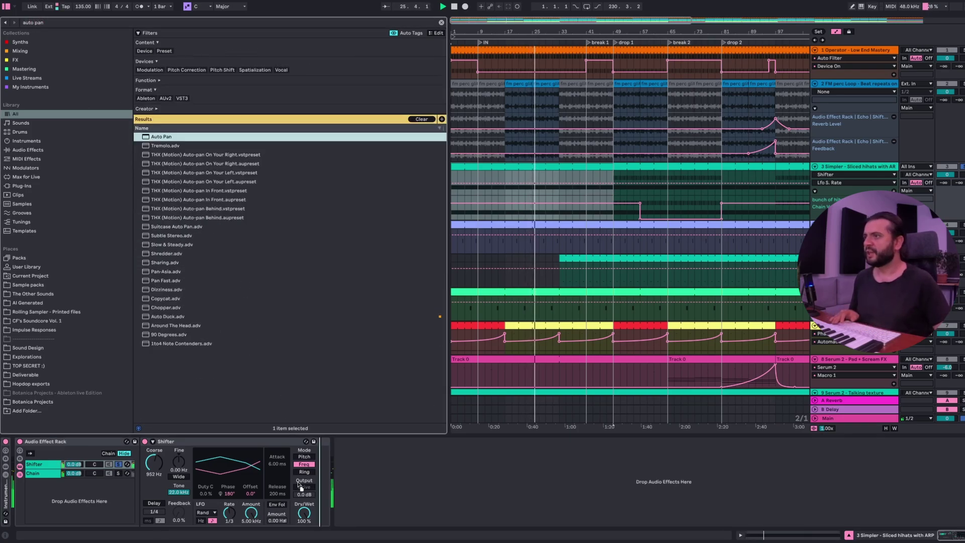
key("Return")
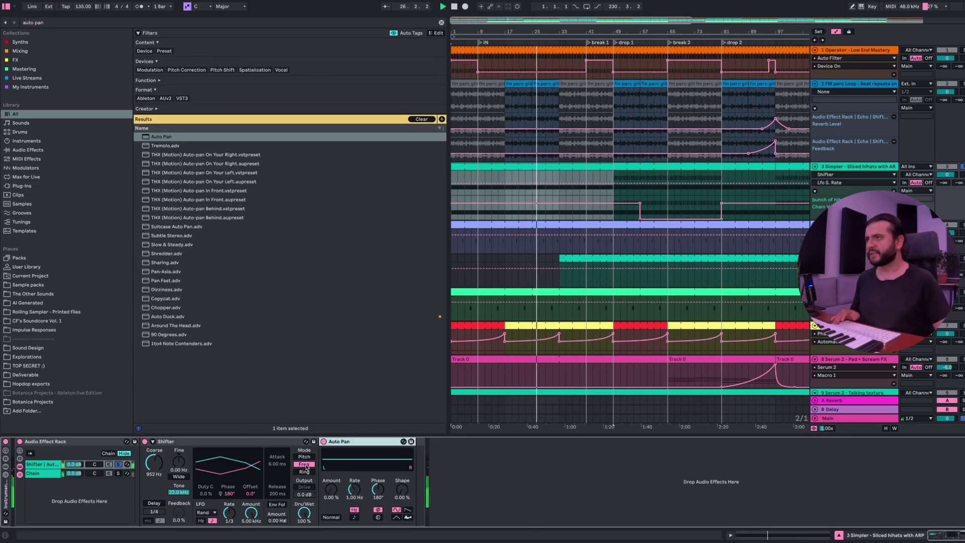
Step: Set Auto Pan to a tempo-synced rate of 1/4 and choose the sawtooth waveform
left_click(355, 517)
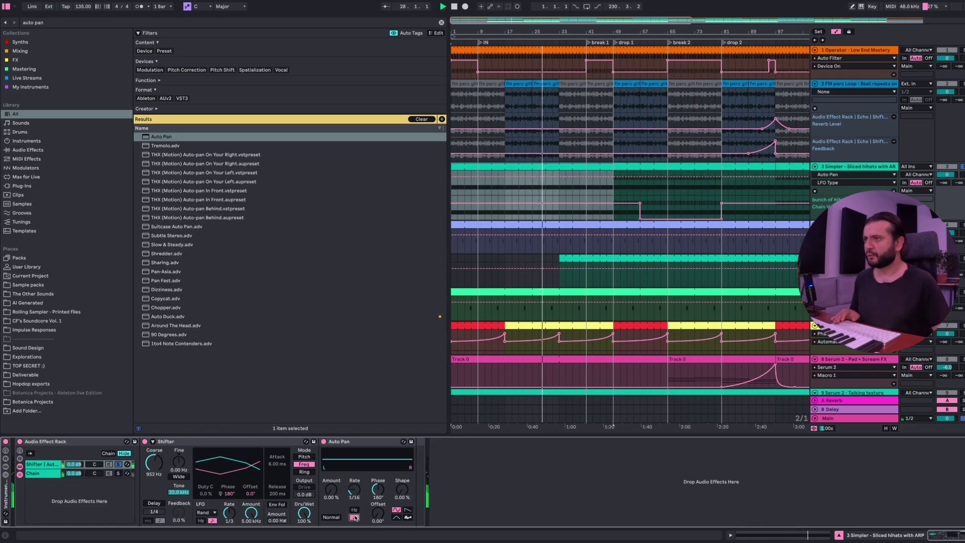
left_click_drag(354, 490, 355, 480)
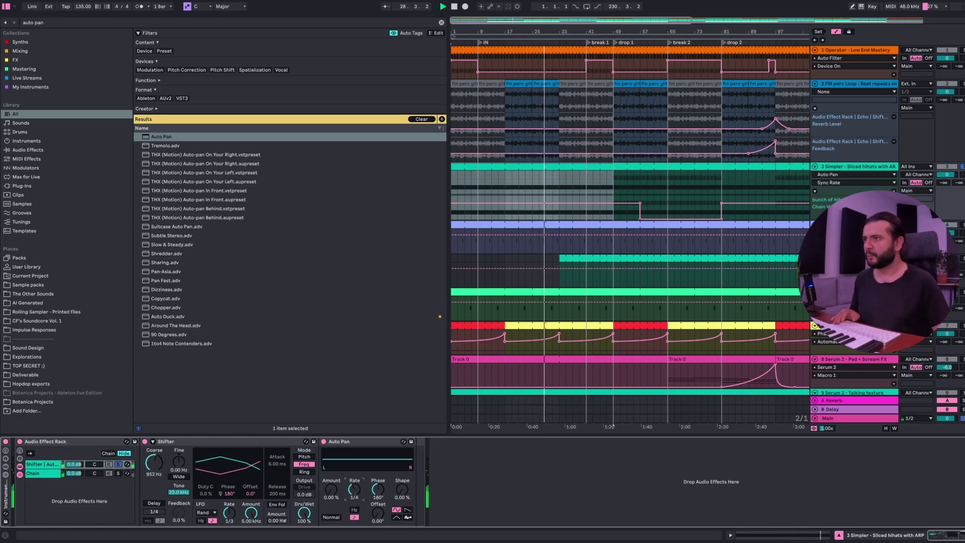
left_click(402, 490)
left_click(408, 509)
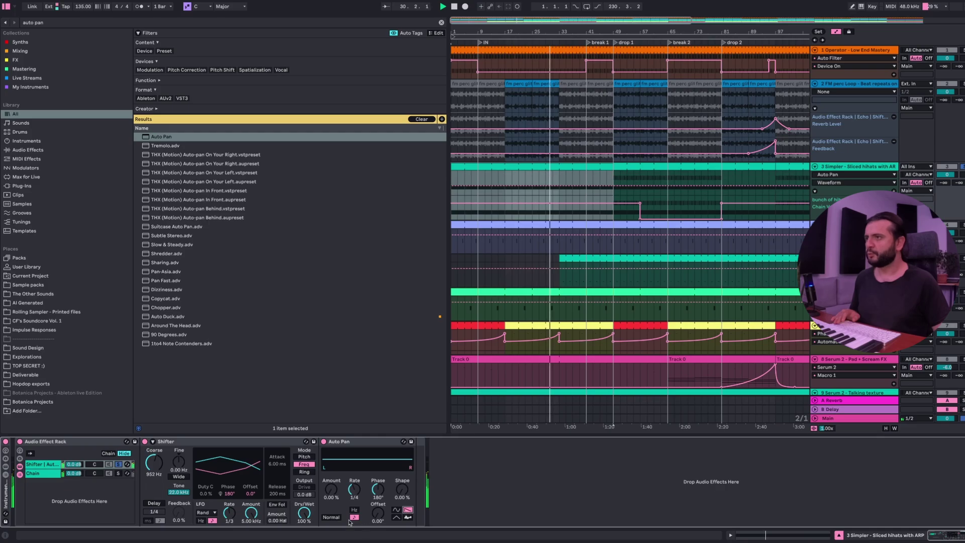
Step: Invert Auto Pan and set its Phase to 0°, Shape to 47.6% and Amount to 100%
left_click(331, 517)
left_click_drag(402, 490, 402, 459)
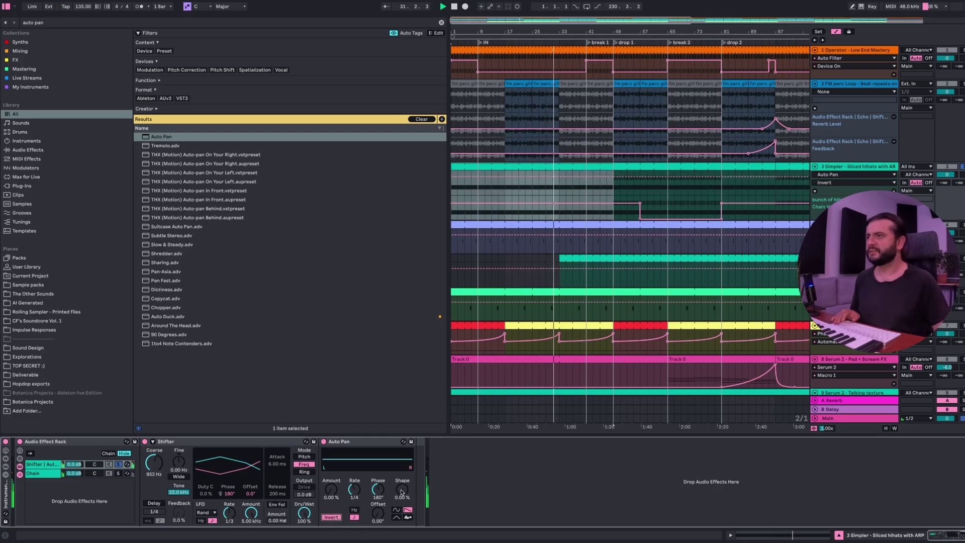
left_click_drag(331, 490, 402, 507)
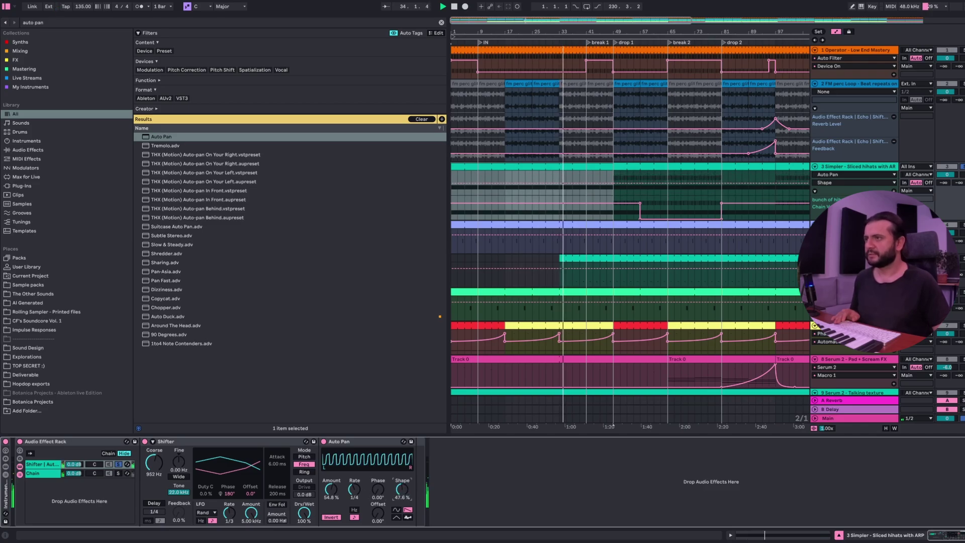
double_click(336, 495)
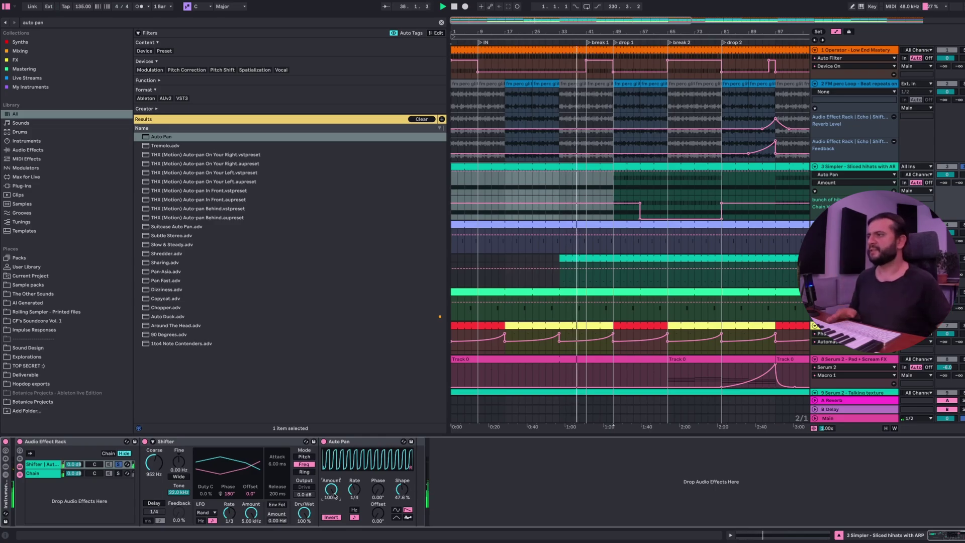
Step: Unsolo the Shifter and Auto Pan chain and compare the hihats with that chain off and on
left_click(118, 464)
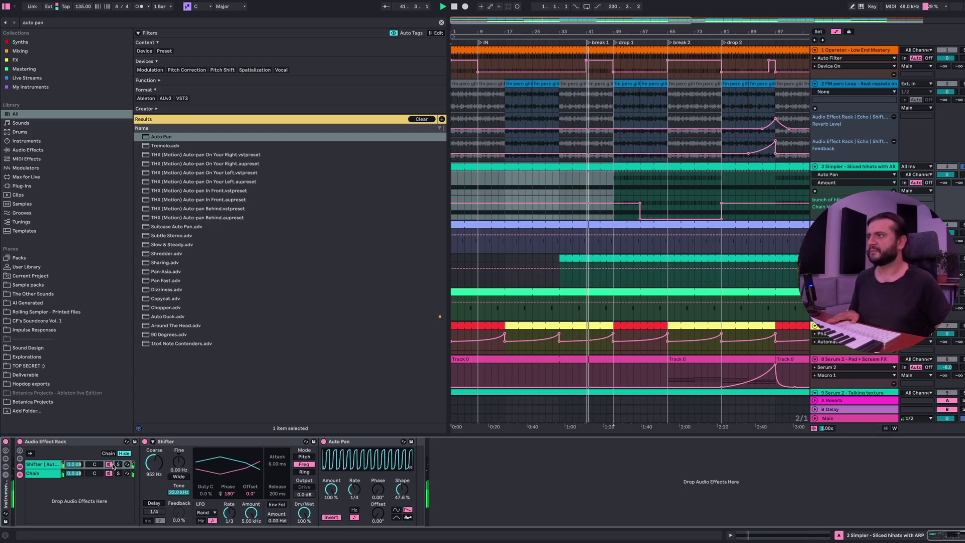
left_click(110, 465)
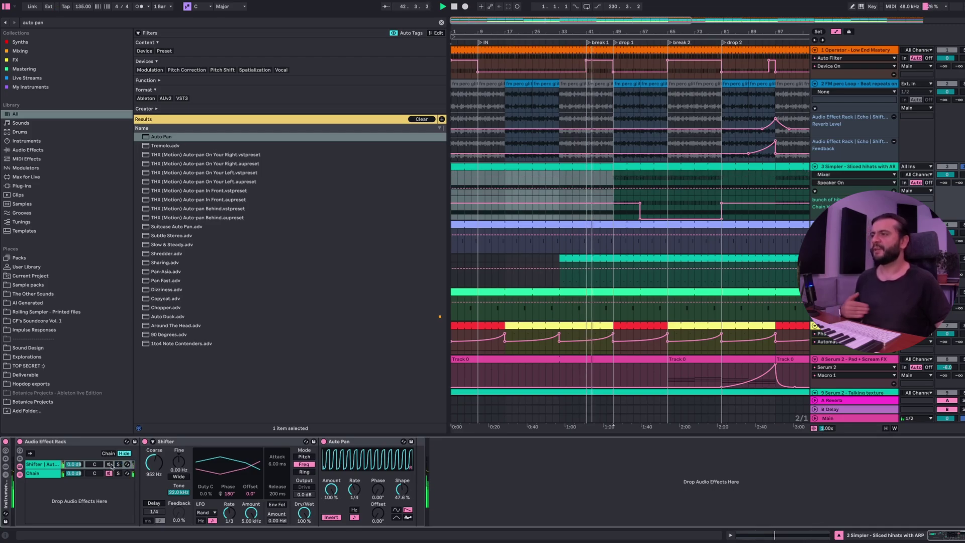
left_click(110, 464)
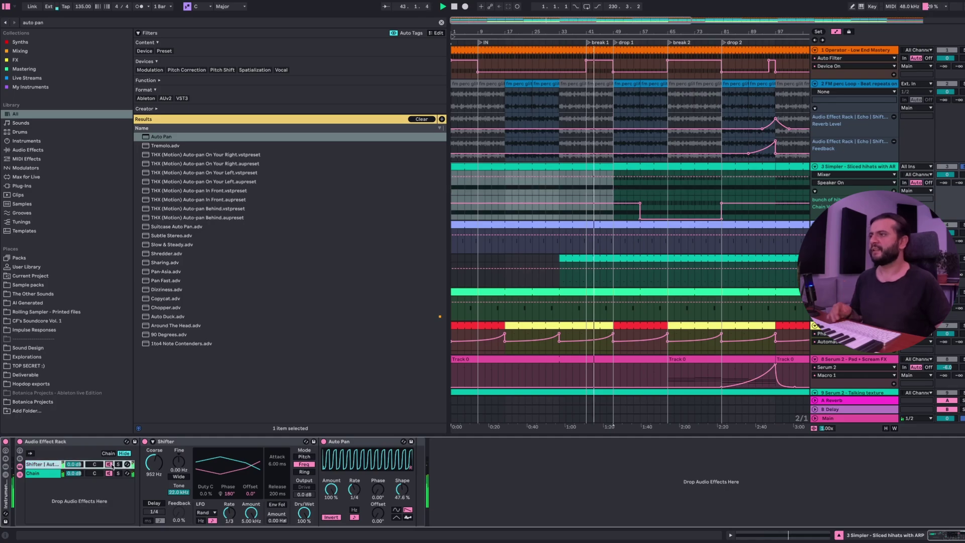
Step: Search the browser for "reverb" and add the stock Reverb after Auto Pan in the Shifter chain
left_click(55, 23)
type("reverb")
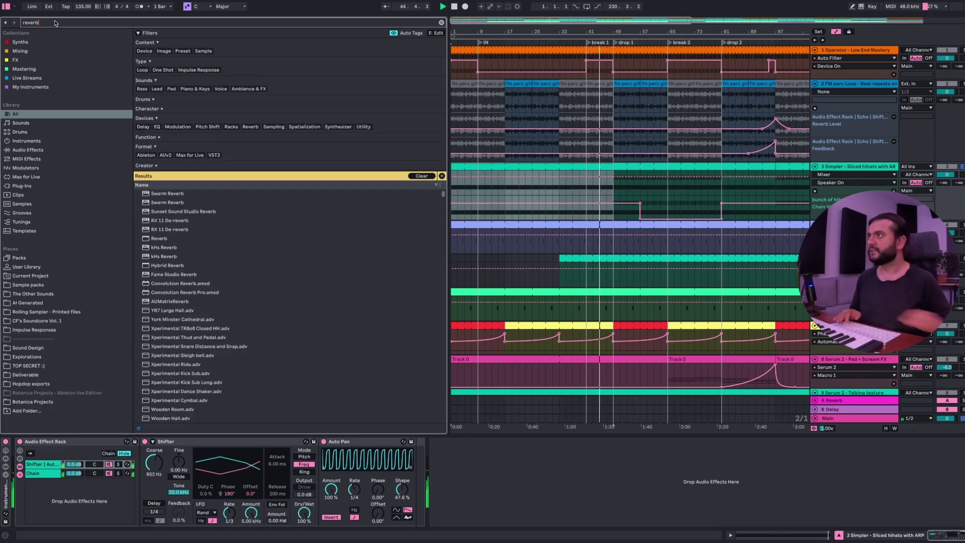
left_click(166, 238)
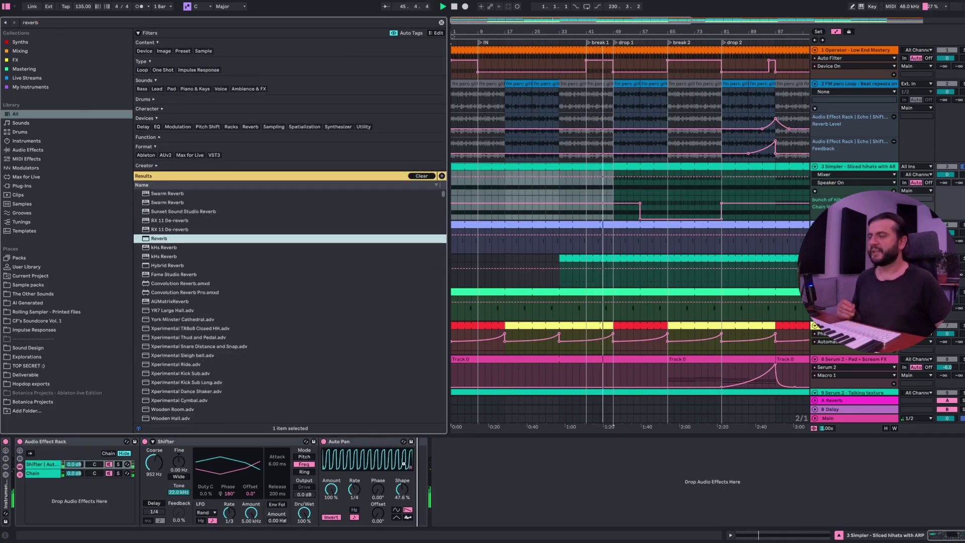
key("Return")
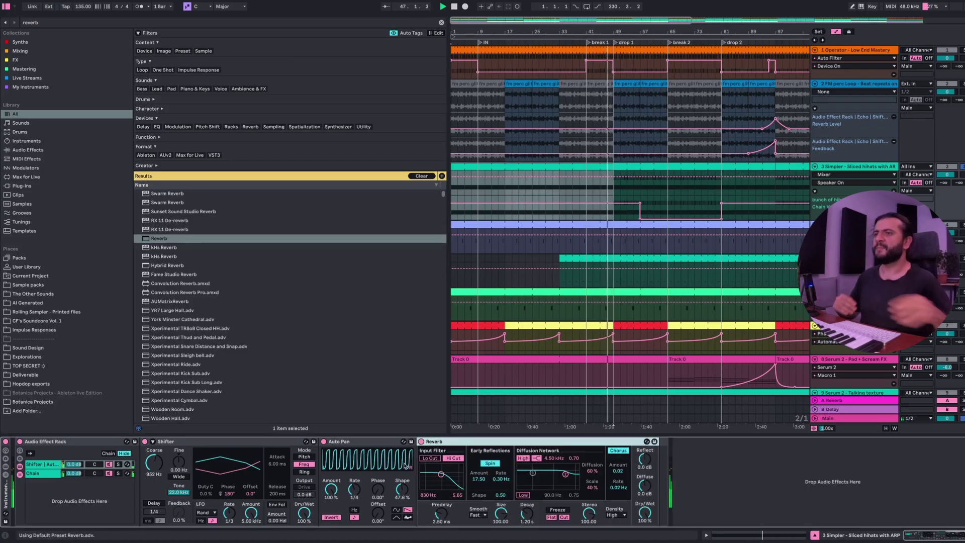
Step: Set the Reverb's input filter to about 6.34 kHz with Lo Cut on, Decay 2.30 s and Dry/Wet 49%, and compare the Shifter chain off and on
left_click_drag(644, 513, 644, 522)
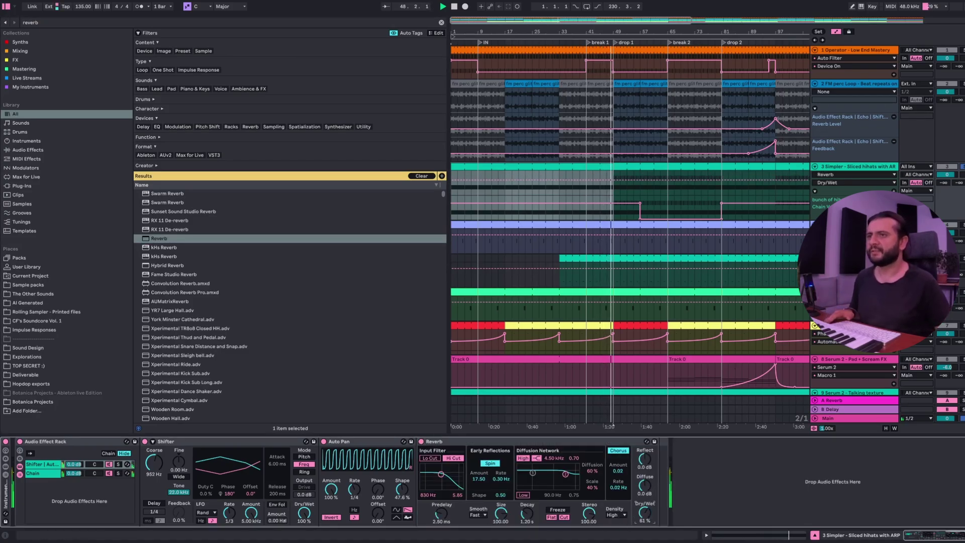
left_click_drag(441, 474, 454, 473)
left_click_drag(527, 513, 527, 503)
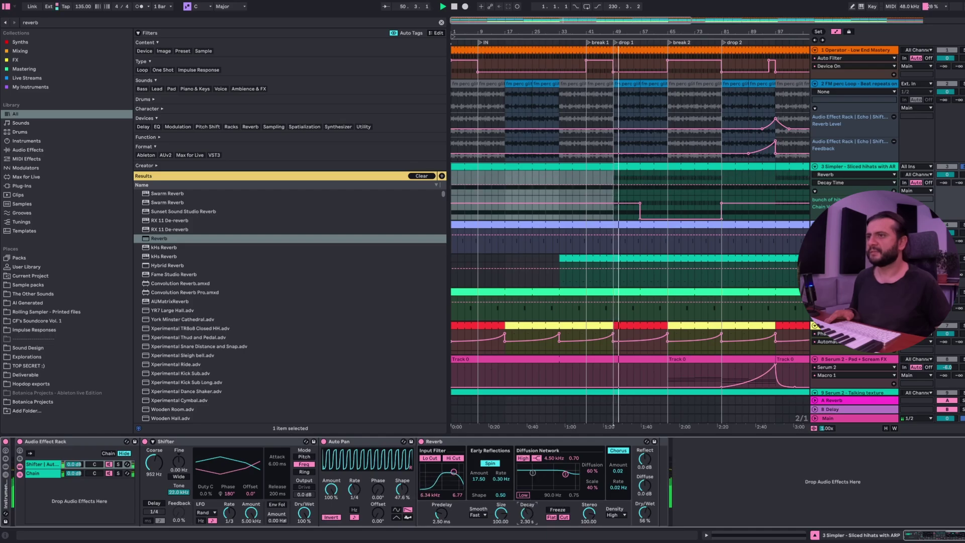
left_click_drag(644, 516, 637, 503)
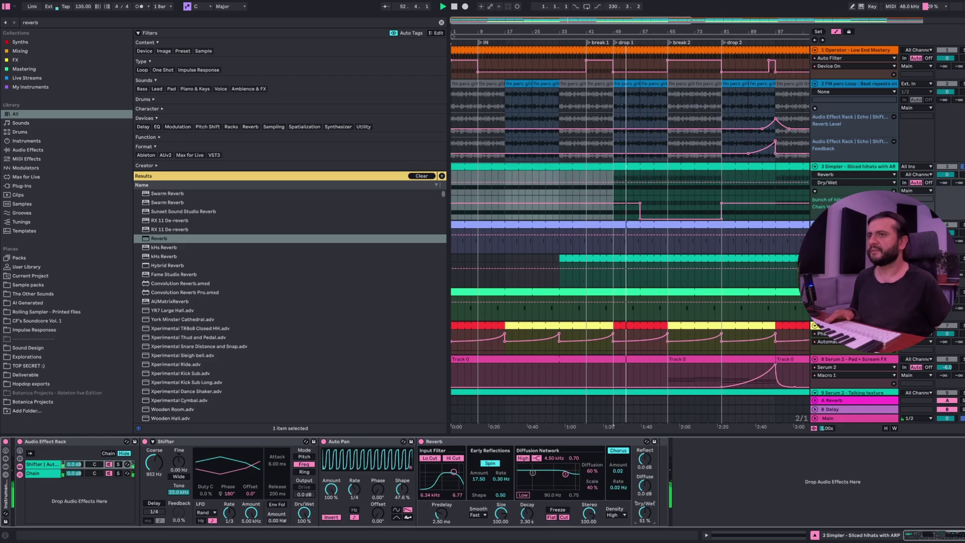
left_click(108, 465)
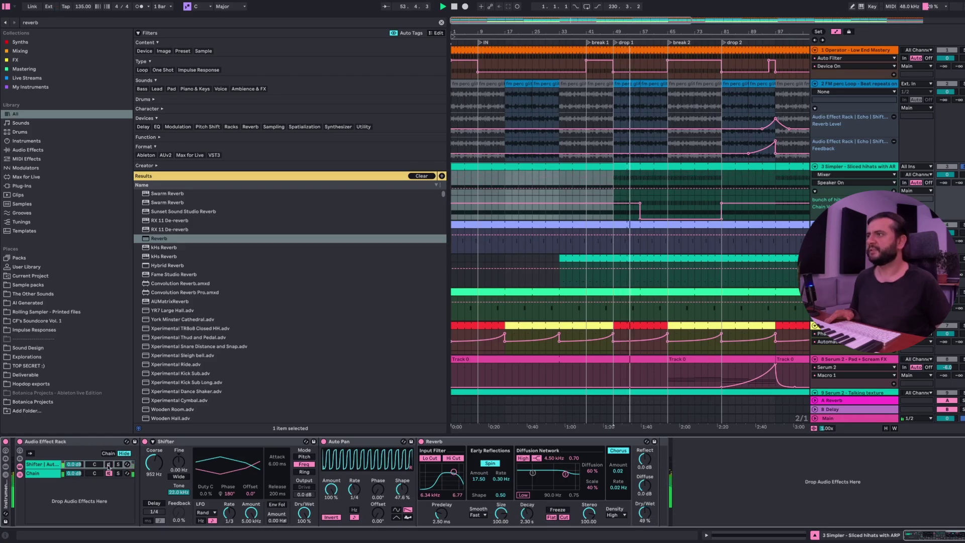
left_click(108, 465)
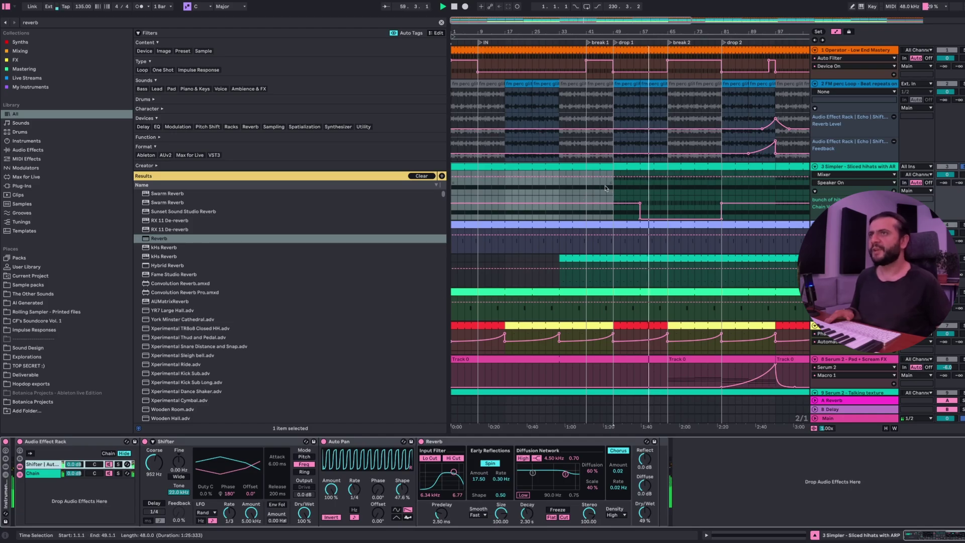
Step: Reset the Shifter chain's volume to 0 dB on the sliced hihats track and hide the browser to widen the arrangement
scroll(590, 194, "right", 5)
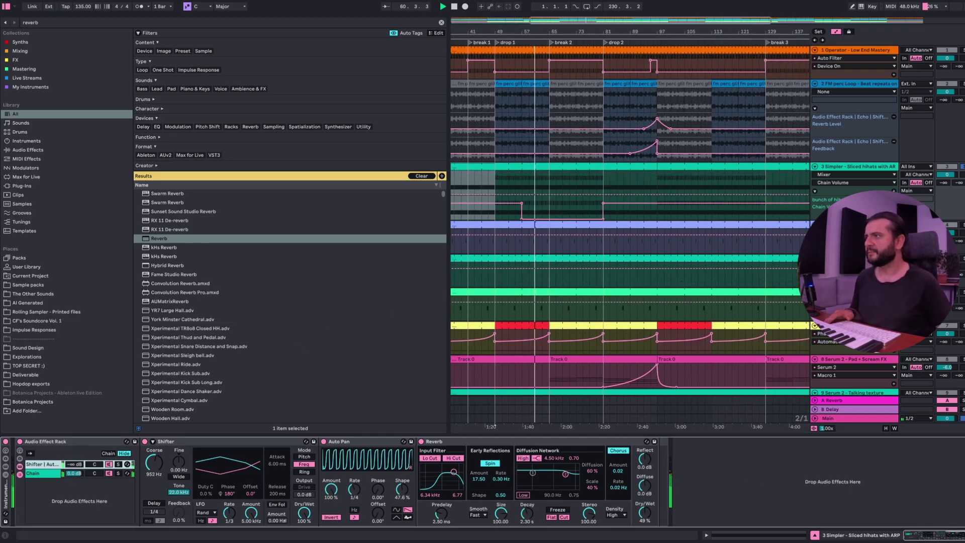
left_click(77, 465)
key("Delete")
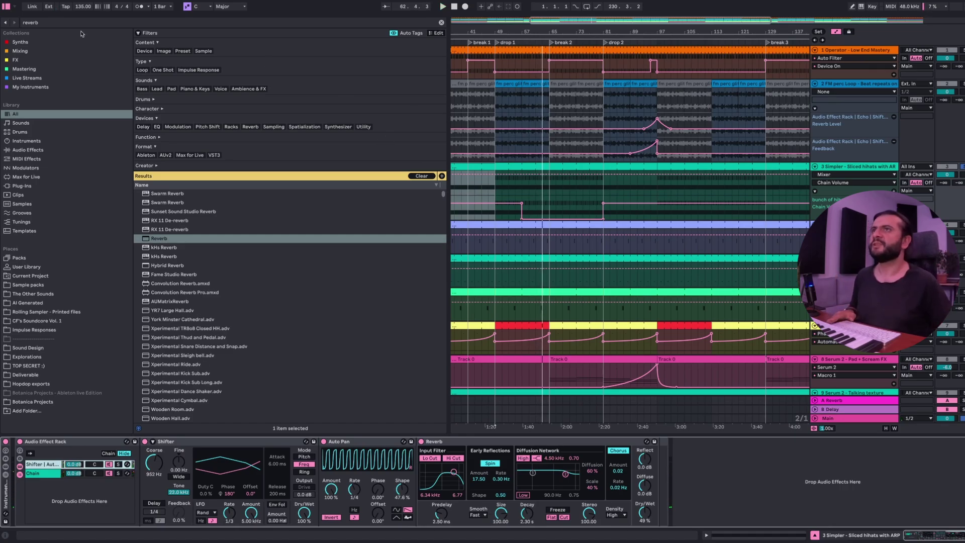
left_click(3, 6)
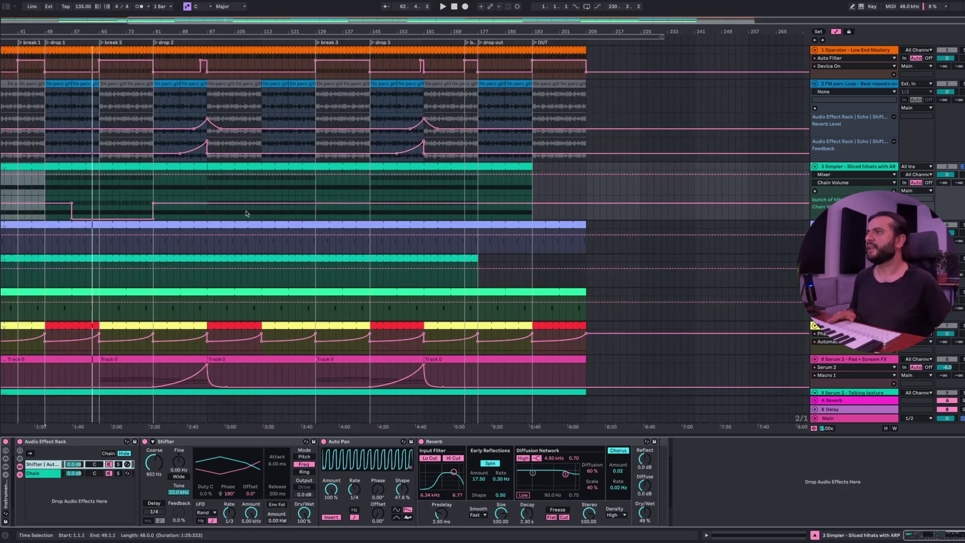
scroll(249, 219, "down", 3)
left_click(229, 142)
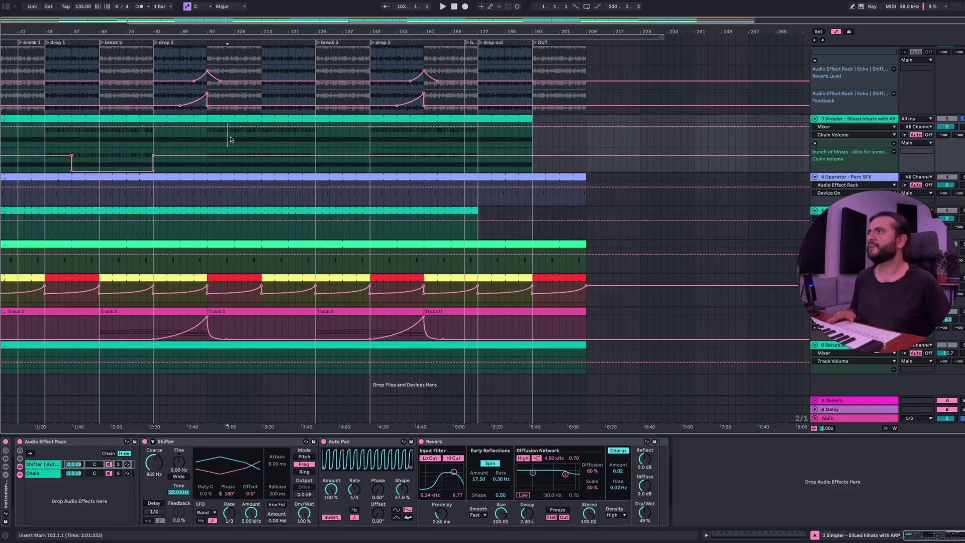
scroll(234, 140, "up", 3)
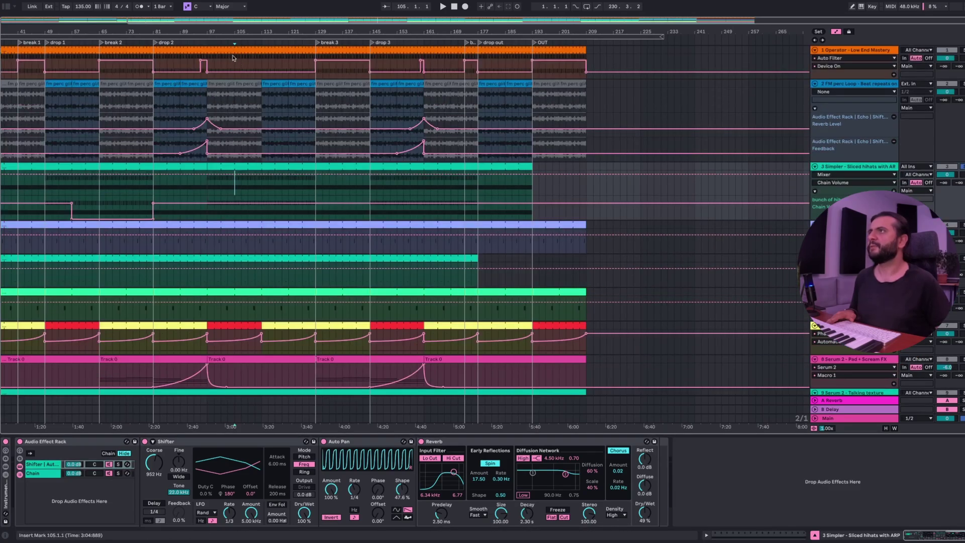
Step: Show the Utility Gain automation of the Operator low end track in its own lane and select bars 105 to 129 after its first rise
left_click(852, 64)
left_click(851, 65)
left_click(852, 66)
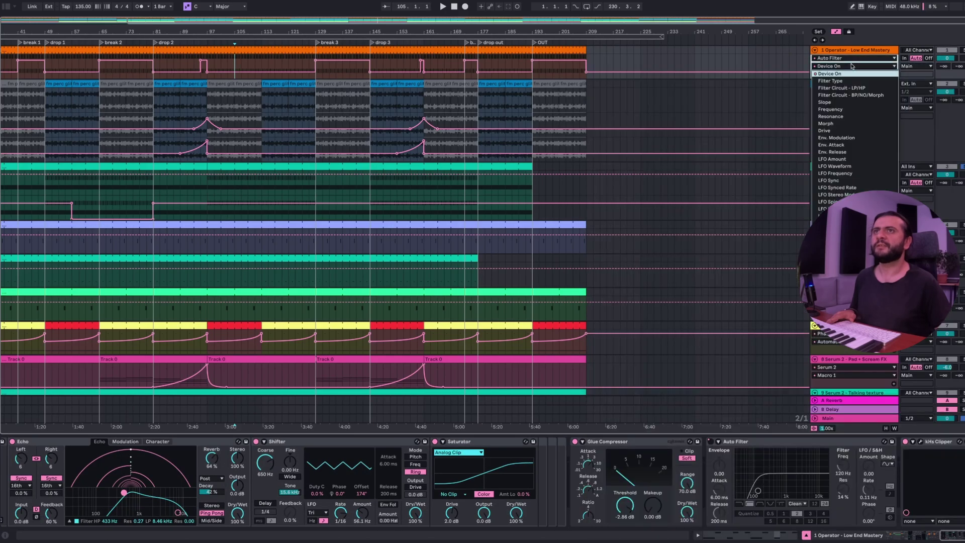
left_click(850, 65)
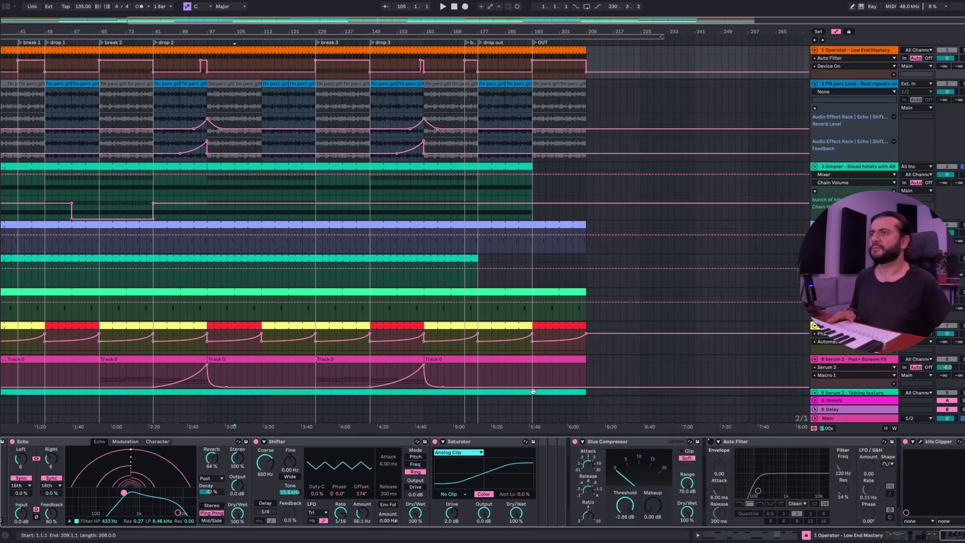
scroll(385, 474, "up", 3)
scroll(386, 474, "up", 3)
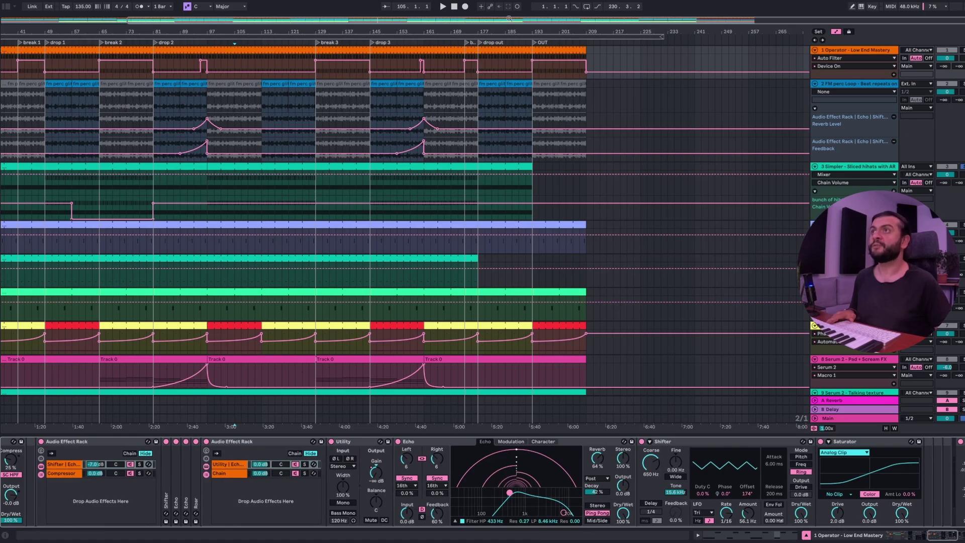
left_click(376, 473)
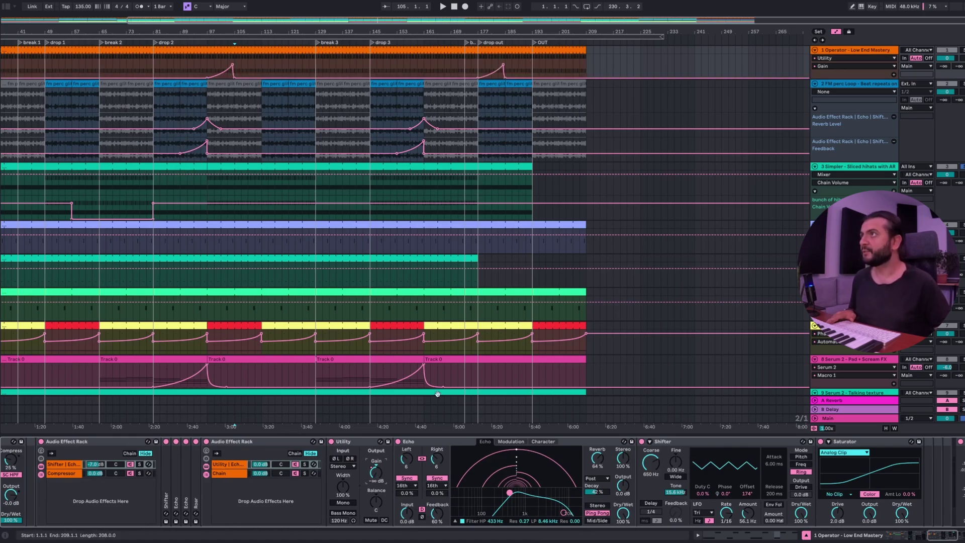
scroll(266, 74, "up", 2, "alt")
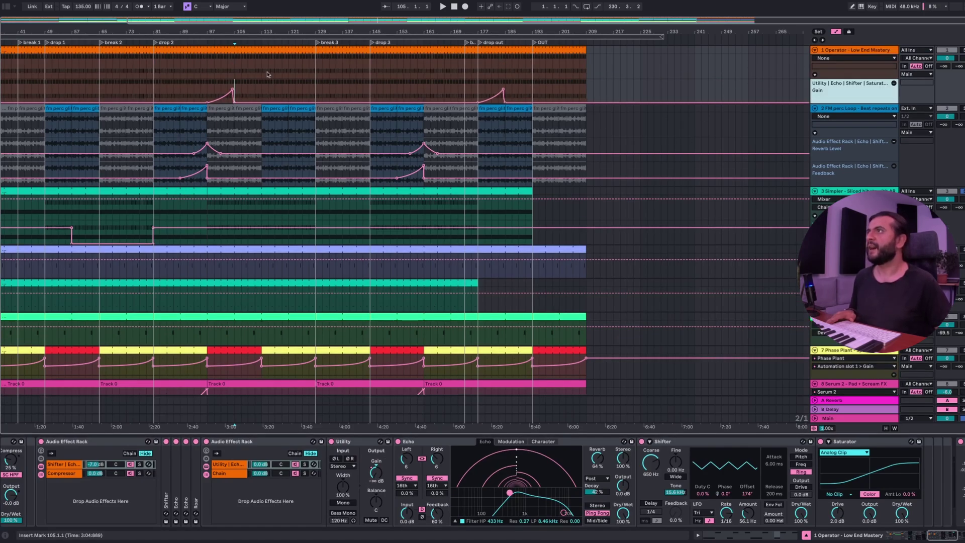
left_click_drag(236, 69, 314, 90)
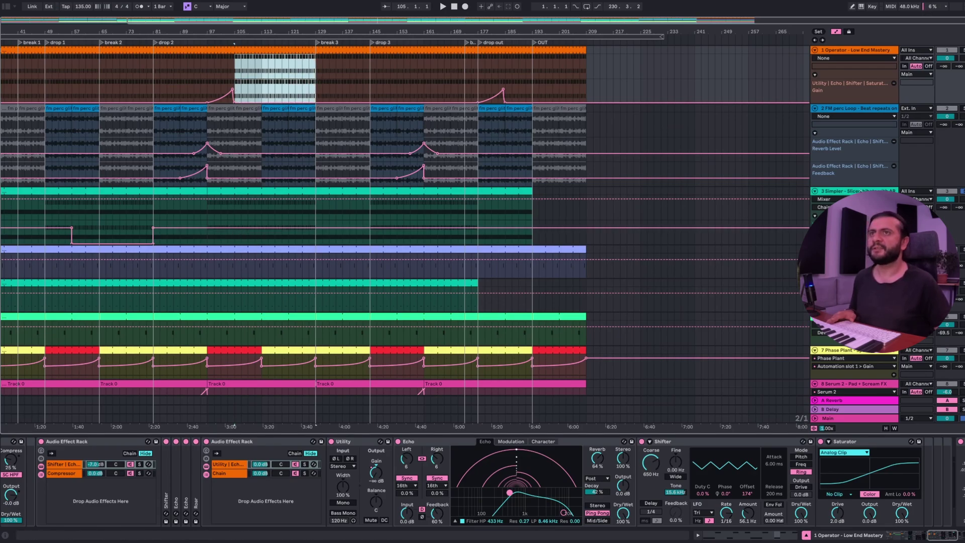
Step: Automate the hihats' Shifter chain volume from -inf dB up to 0 dB at bar 105 and play from bar 101
left_click(860, 192)
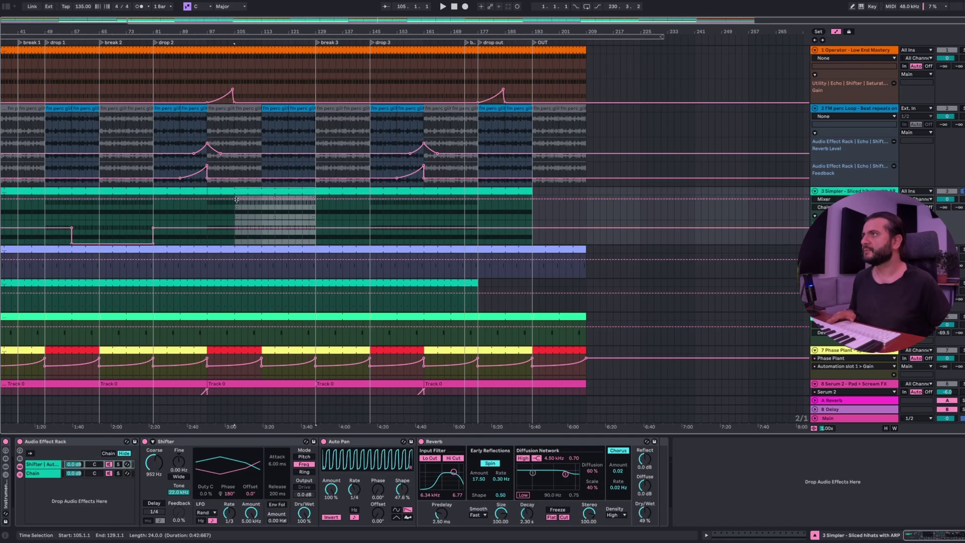
left_click_drag(235, 201, 234, 219)
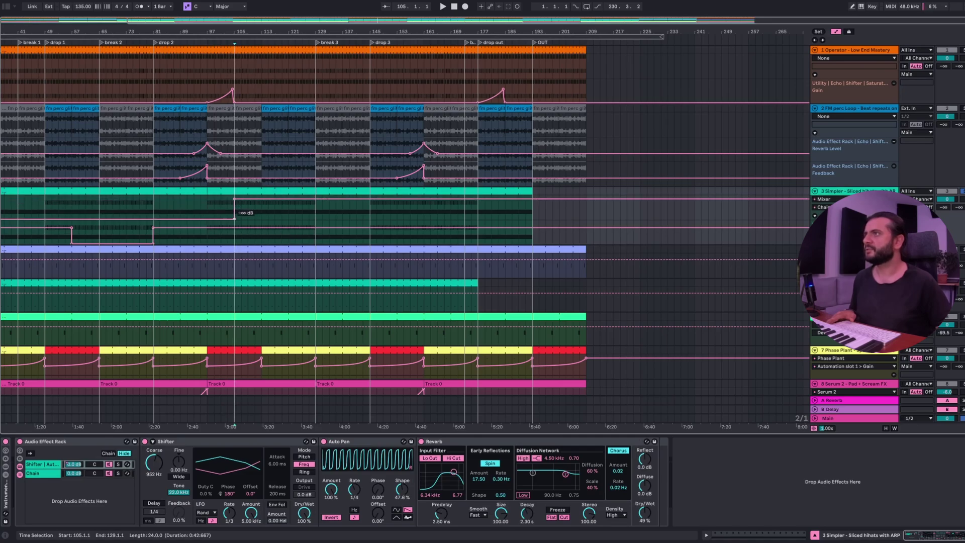
left_click(218, 210)
key("space")
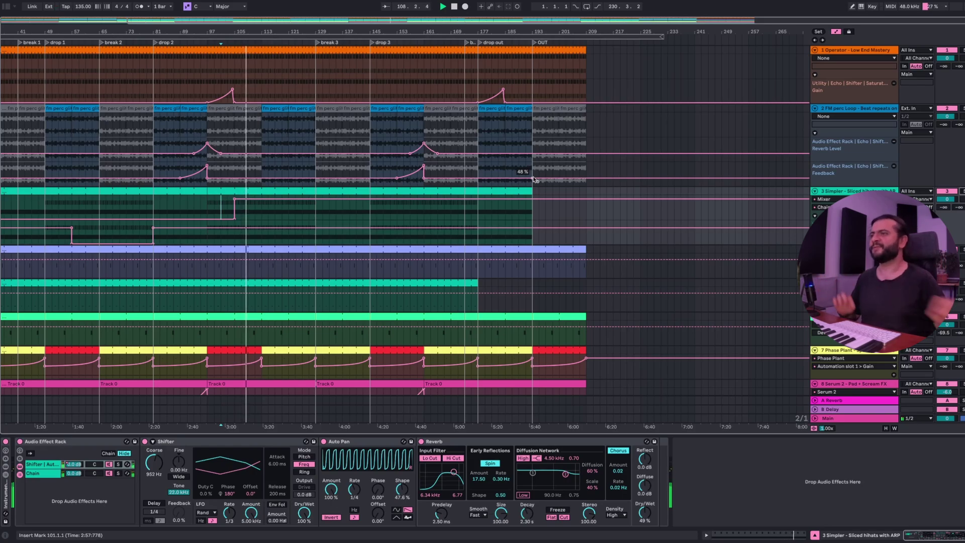
Step: Lower the Auto Pan Amount to 50% and the Reverb Dry/Wet to 30% during playback
left_click_drag(331, 488, 331, 508)
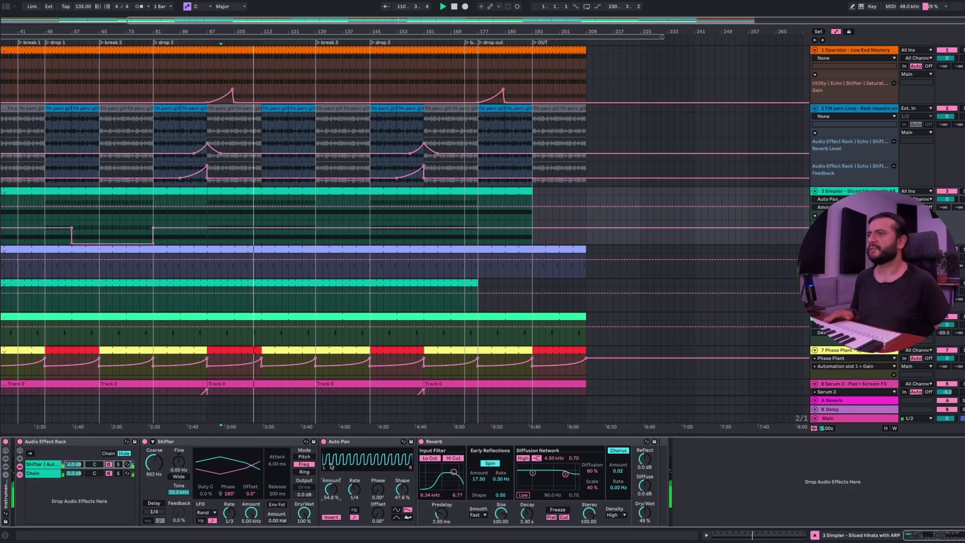
left_click_drag(332, 485, 332, 488)
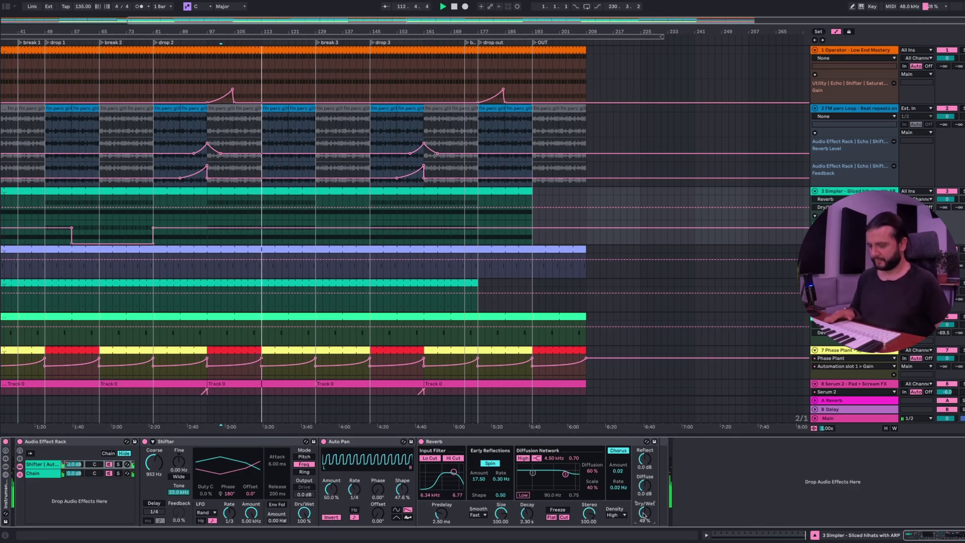
left_click_drag(645, 515, 643, 516)
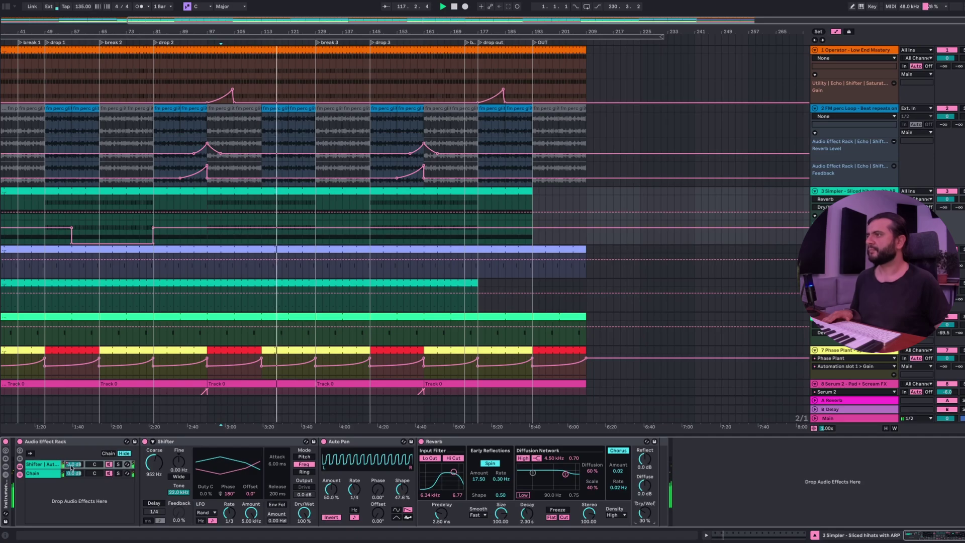
Step: Give the Shifter chain volume its own automation lane and draw it at -inf dB from bar 121 to 153 and from bar 177 onward
left_click(542, 195)
left_click(754, 243)
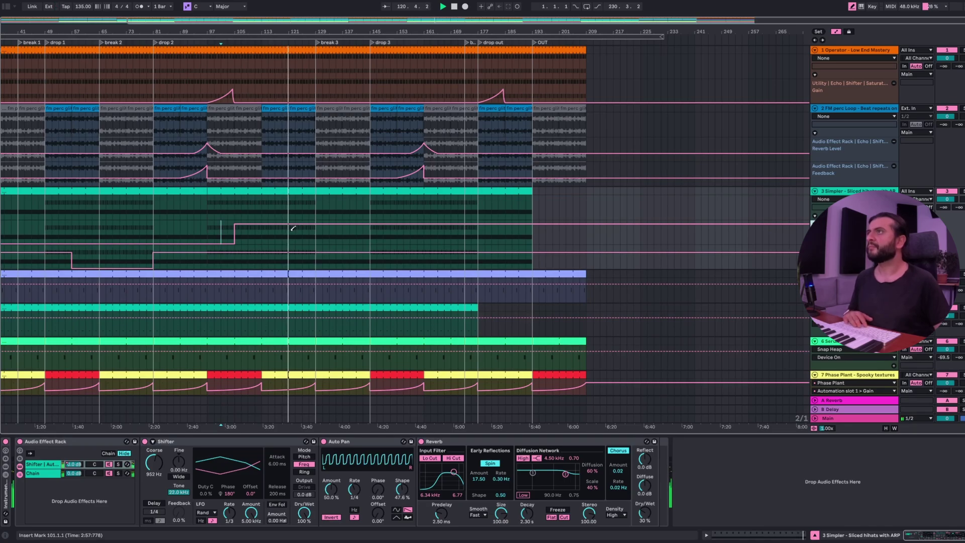
key("b")
left_click_drag(290, 242, 397, 245)
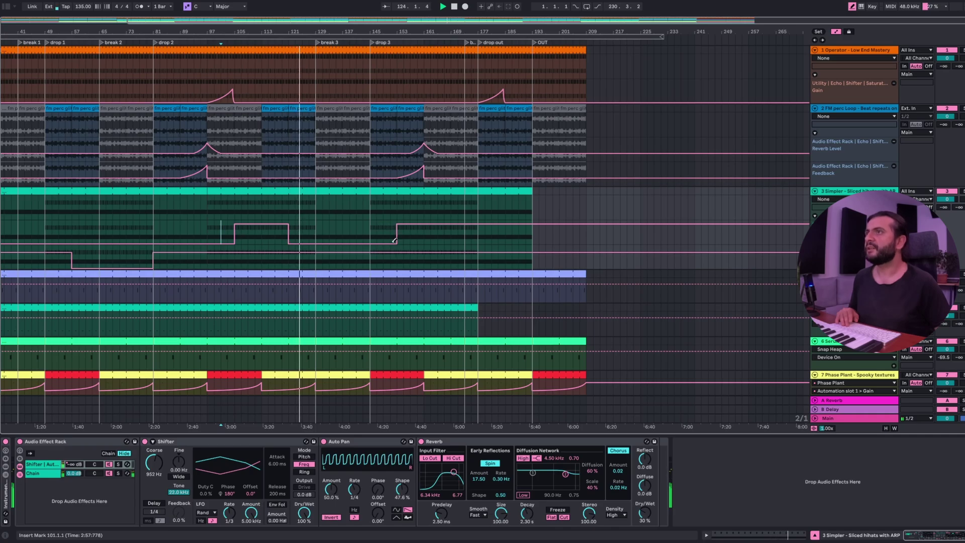
mouse_move(484, 229)
left_mouse_down()
mouse_move(611, 243)
mouse_move(748, 242)
left_mouse_up()
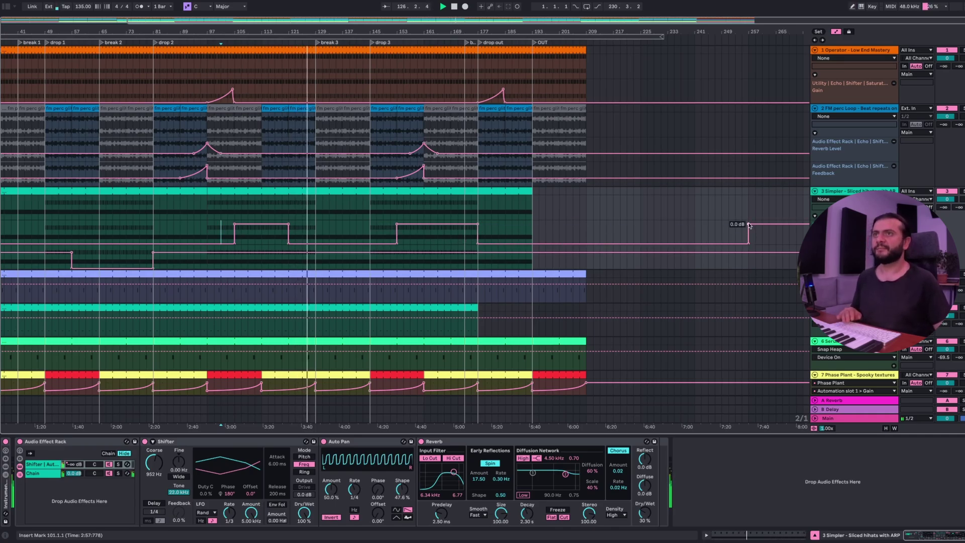
left_click(755, 223)
Step: Search the browser for "redux" and add Redux after Reverb in the Shifter chain
key("super+alt+b")
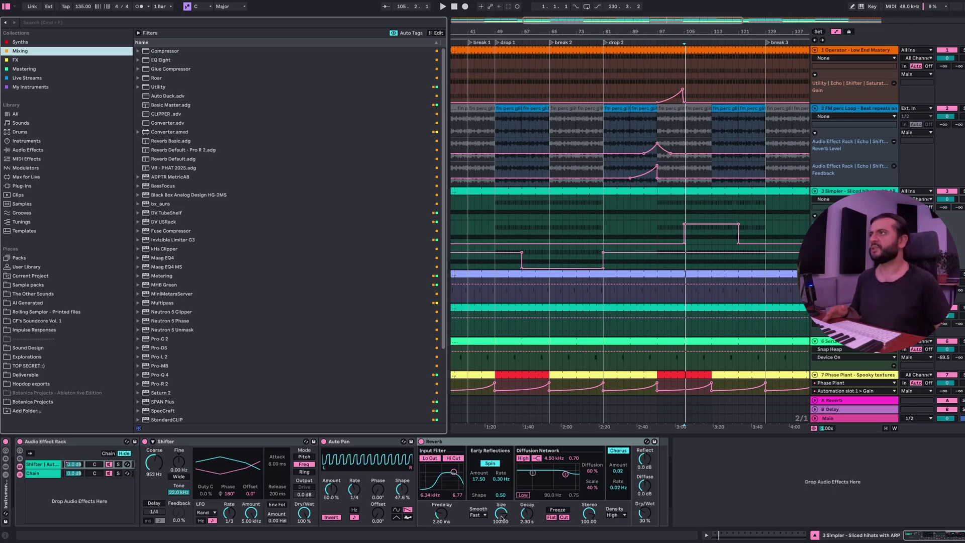
left_click(54, 23)
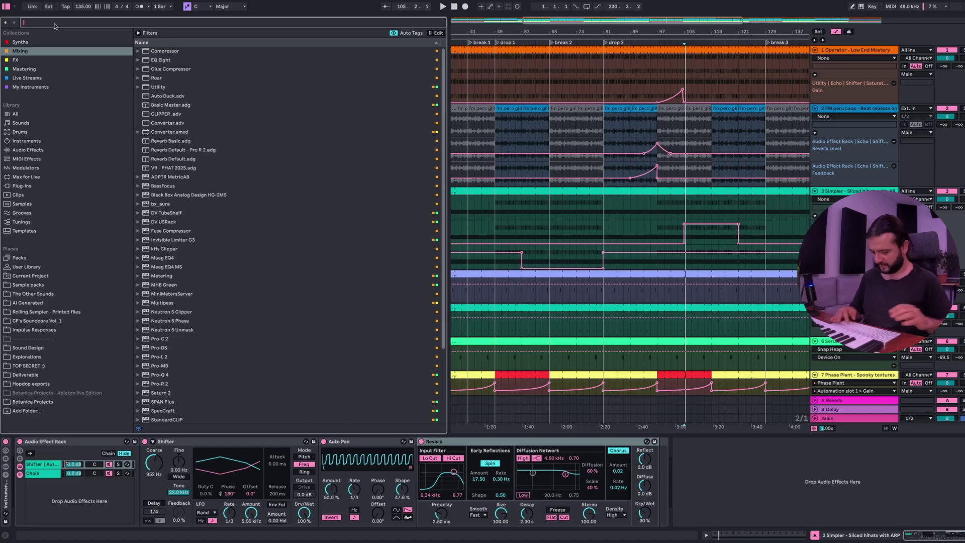
type("redux")
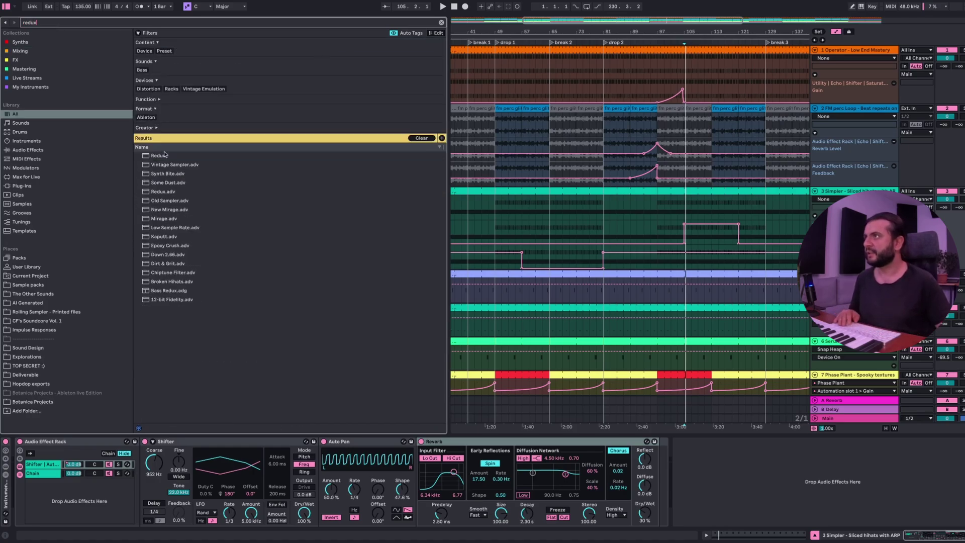
left_click(164, 155)
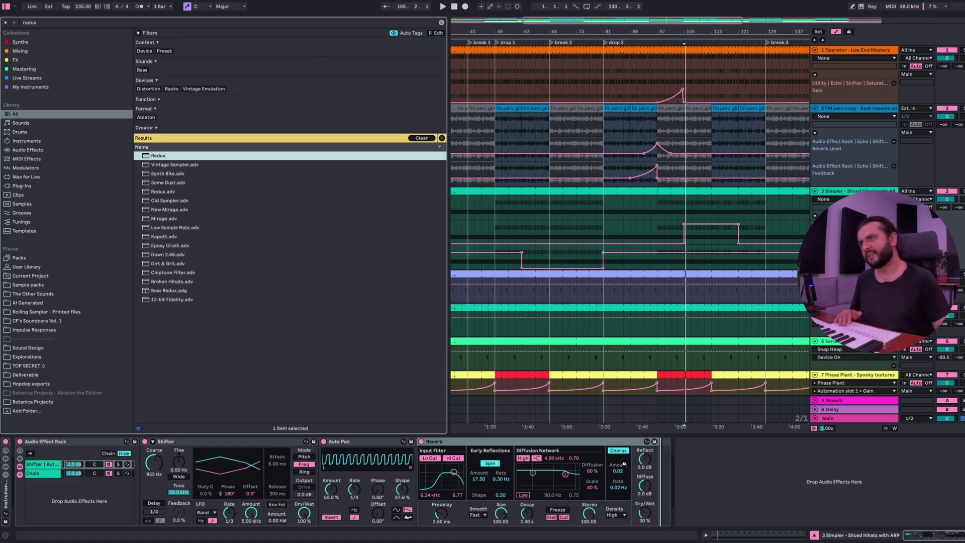
left_click_drag(625, 464, 683, 455)
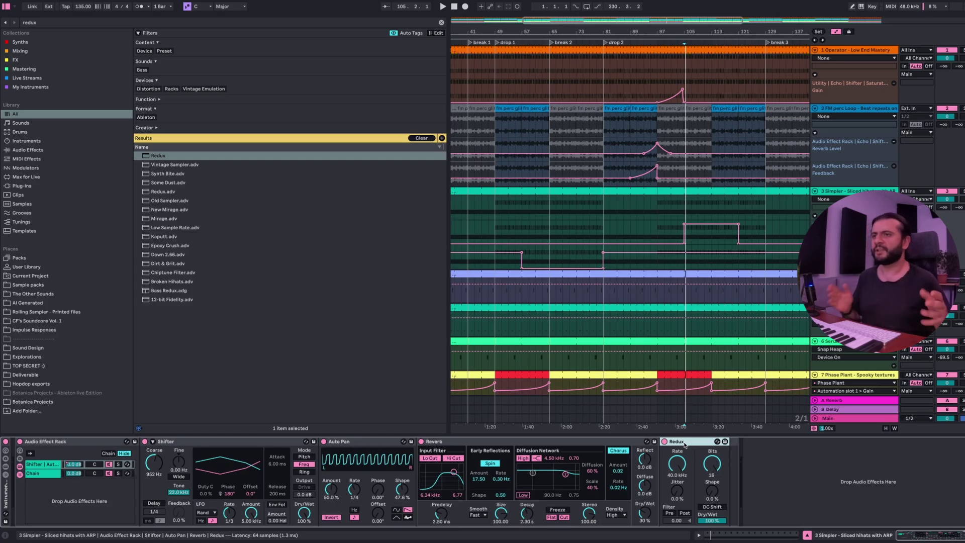
Step: Set Redux to a Rate of about 19.1 kHz with Jitter and Shape at 100% during playback, comparing the device off and on
key("space")
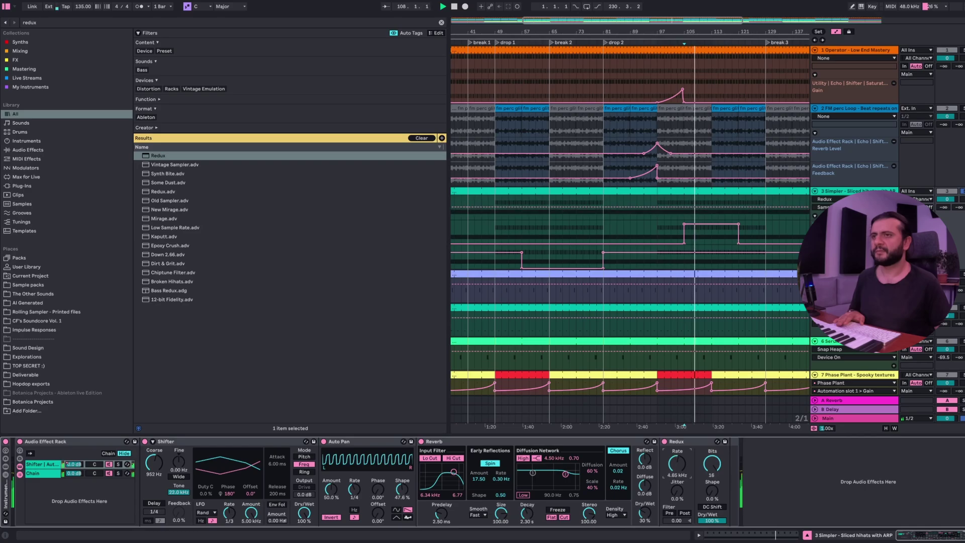
left_click_drag(682, 478, 712, 472)
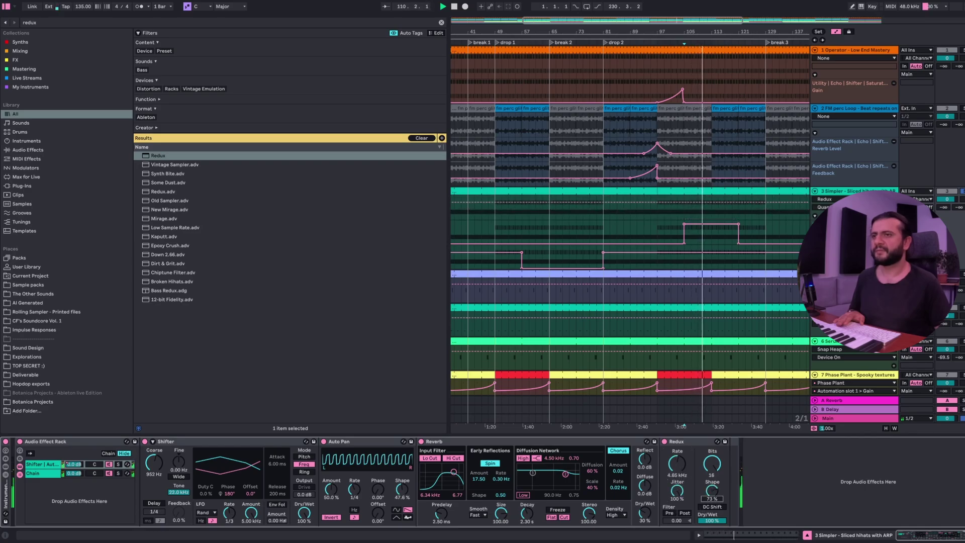
left_click_drag(677, 463, 677, 453)
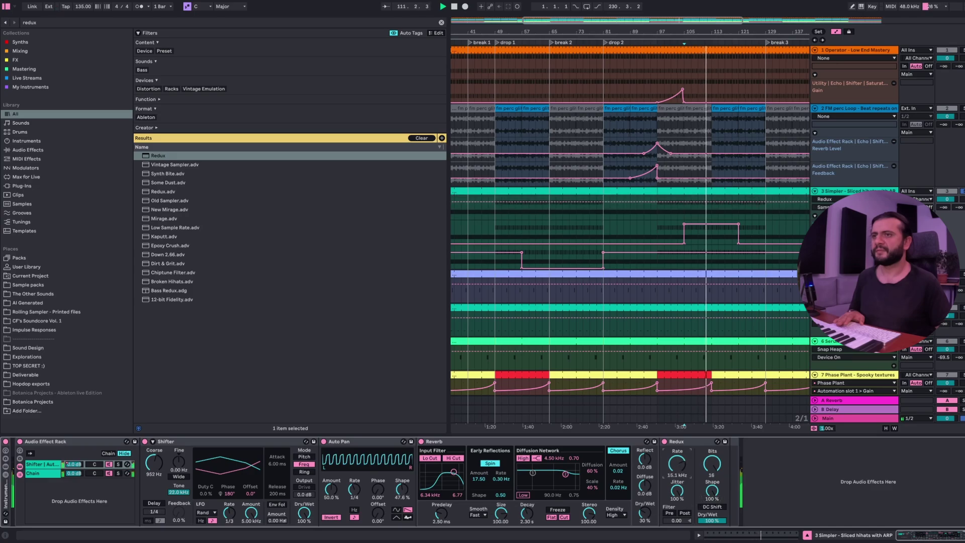
left_click(663, 441)
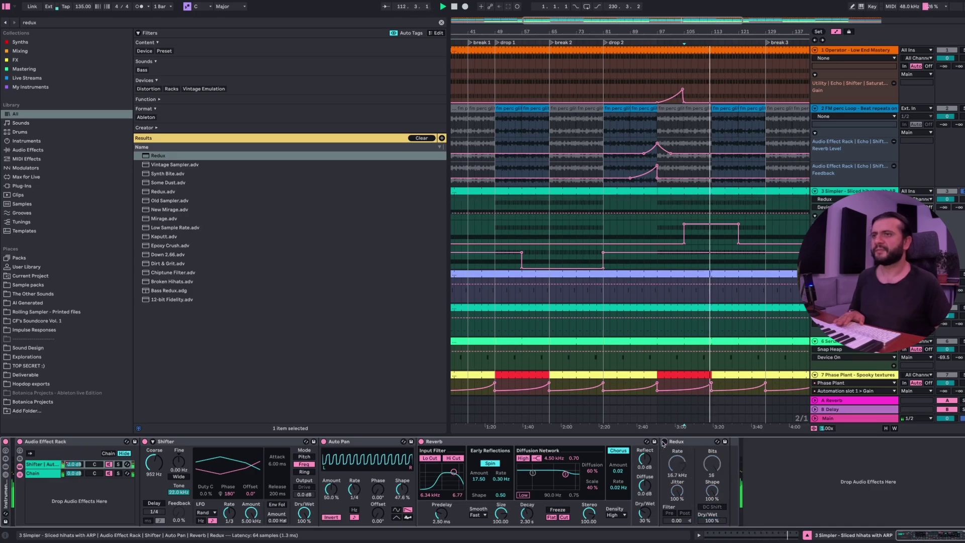
left_click(664, 441)
left_click_drag(673, 458, 673, 455)
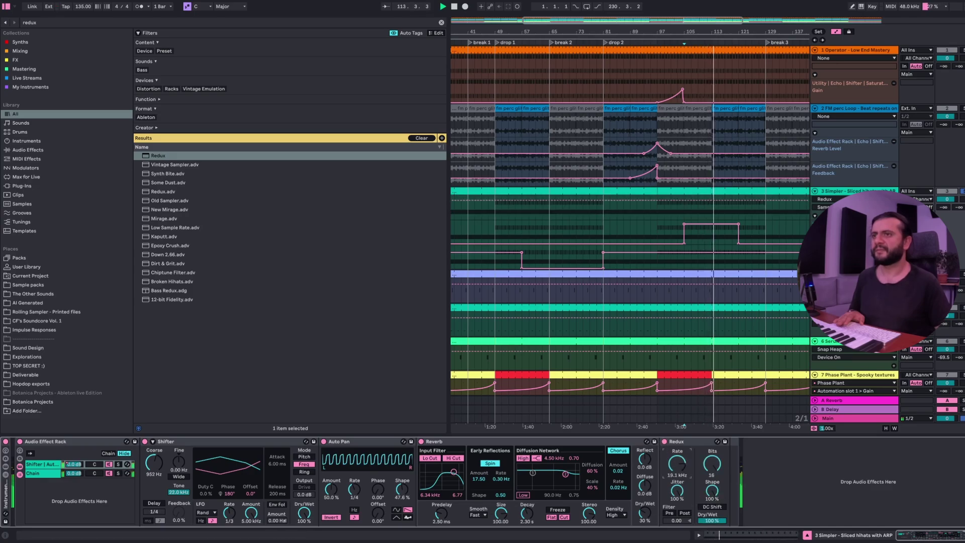
Step: Search the browser for "eq eight" and add EQ Eight after Redux in the Shifter chain
left_click(57, 21)
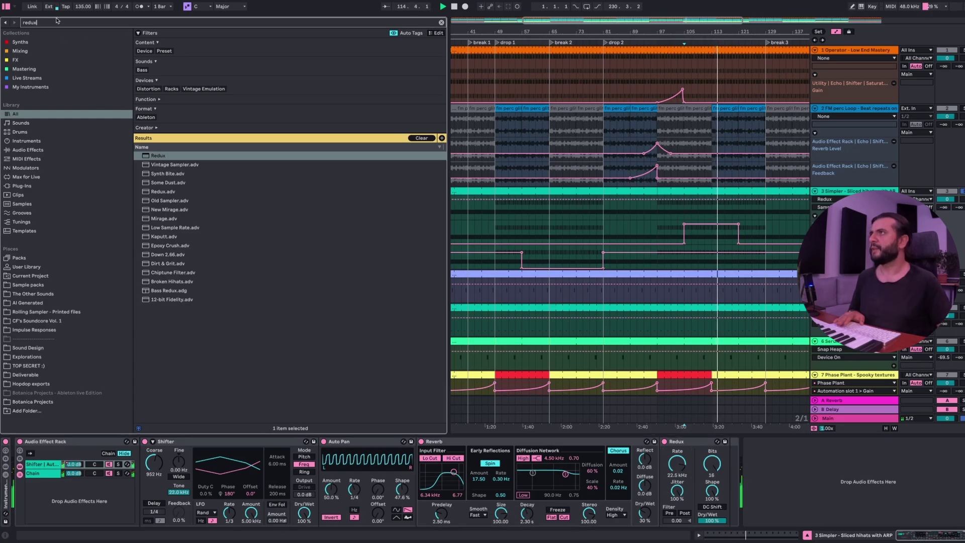
type("eq")
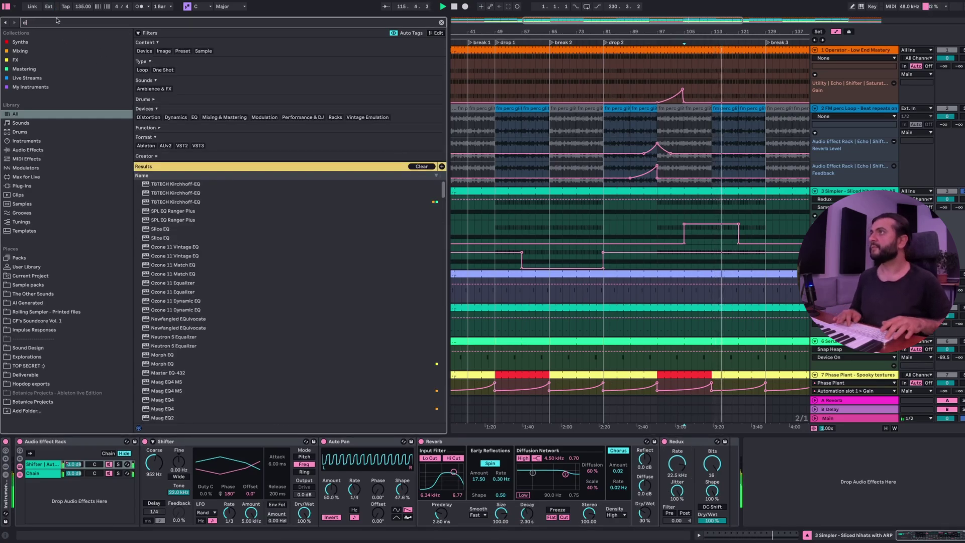
type(" eight")
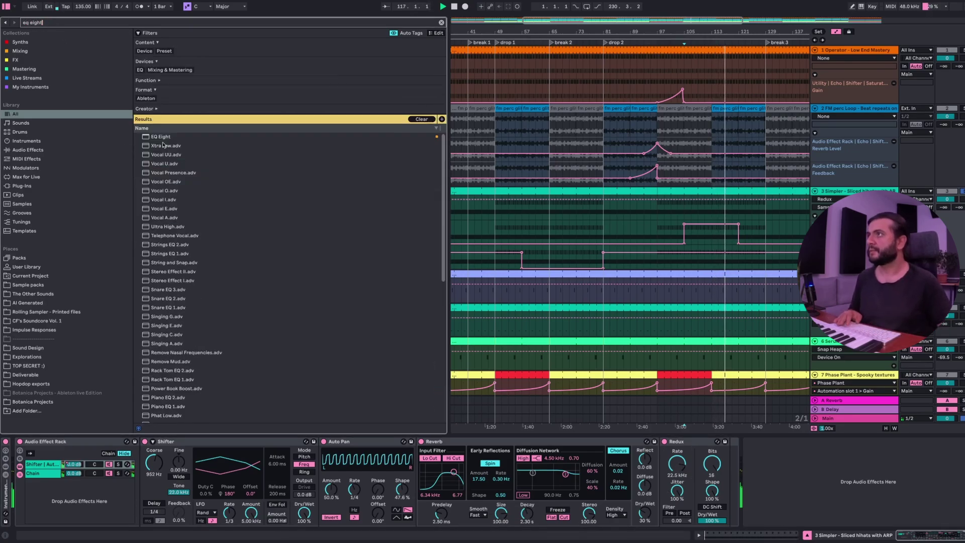
left_click(171, 137)
mouse_move(171, 137)
left_mouse_down()
mouse_move(251, 144)
mouse_move(631, 347)
mouse_move(723, 468)
left_mouse_up()
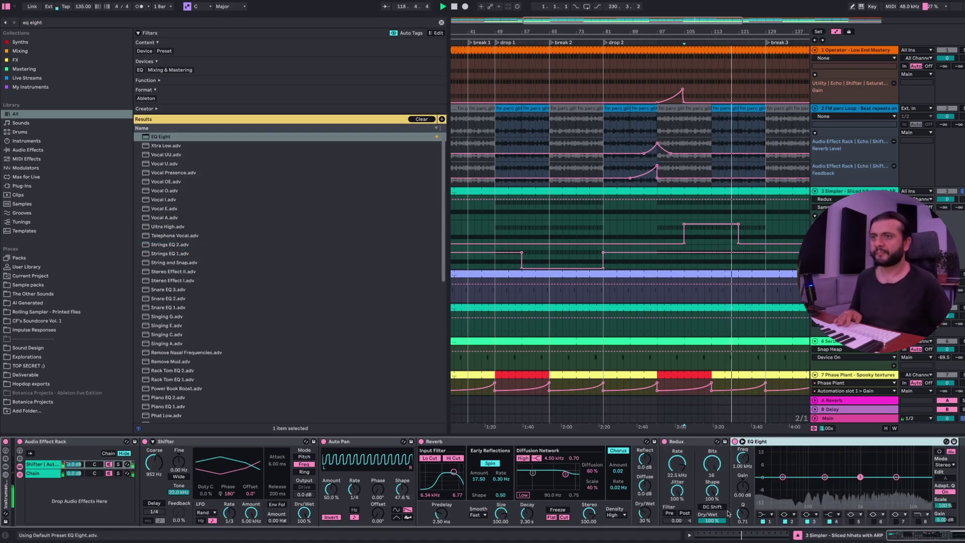
Step: Make EQ Eight's band 1 a low cut at about 2.67 kHz with a Q of 1.49
left_click(764, 514)
left_click(764, 473)
left_click_drag(782, 476, 882, 475)
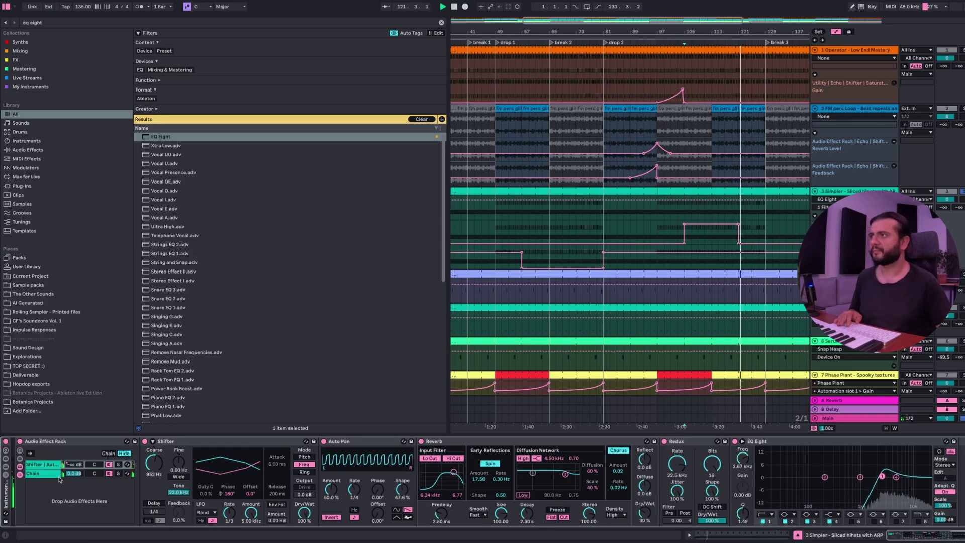
Step: Replay from bar 105, compare Redux off and on, adjust its bit depth, and check the Shifter chain with its activator
key("space")
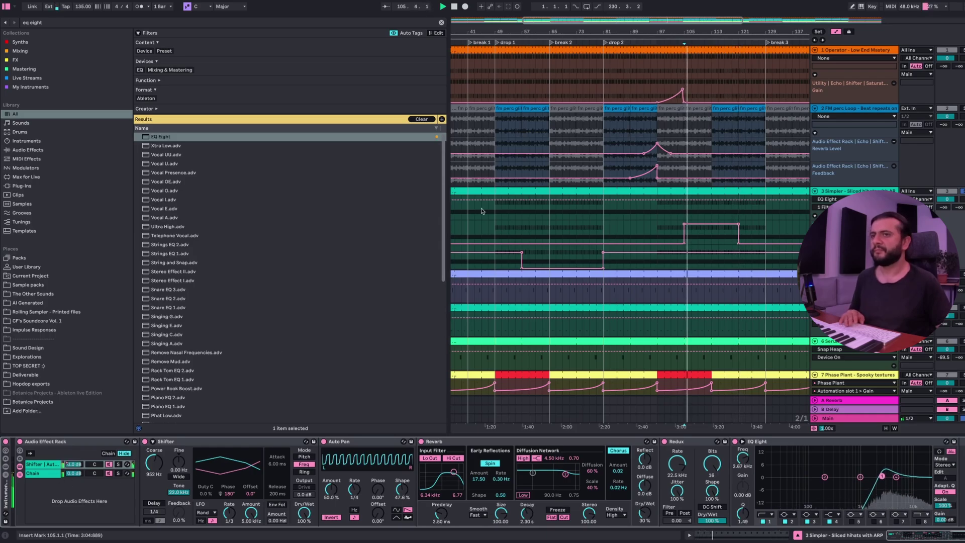
left_click(664, 442)
left_click(664, 442)
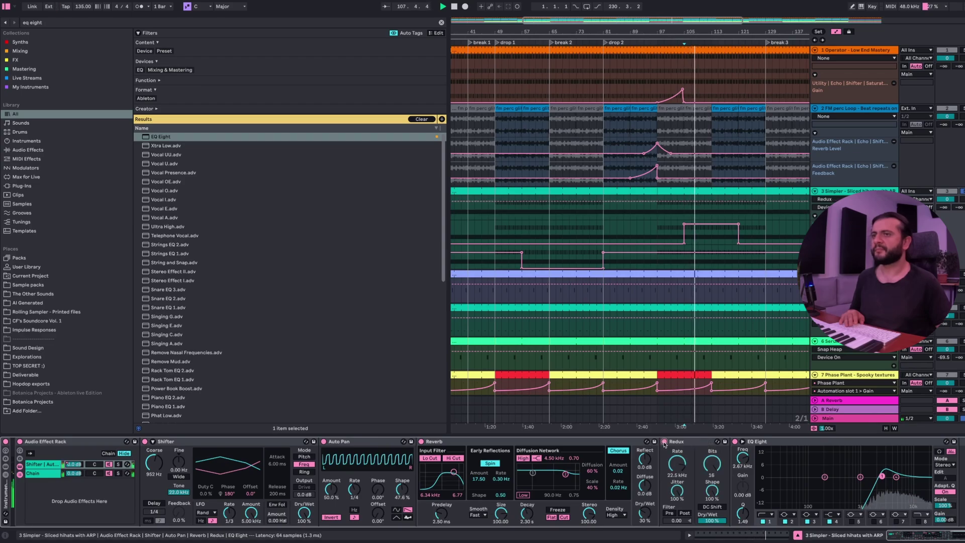
left_click_drag(677, 465, 711, 472)
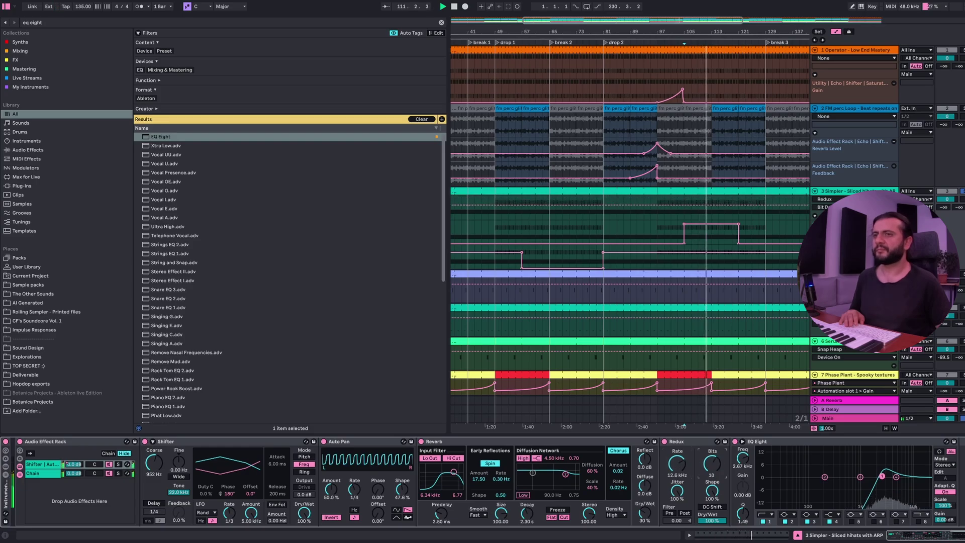
left_click(107, 464)
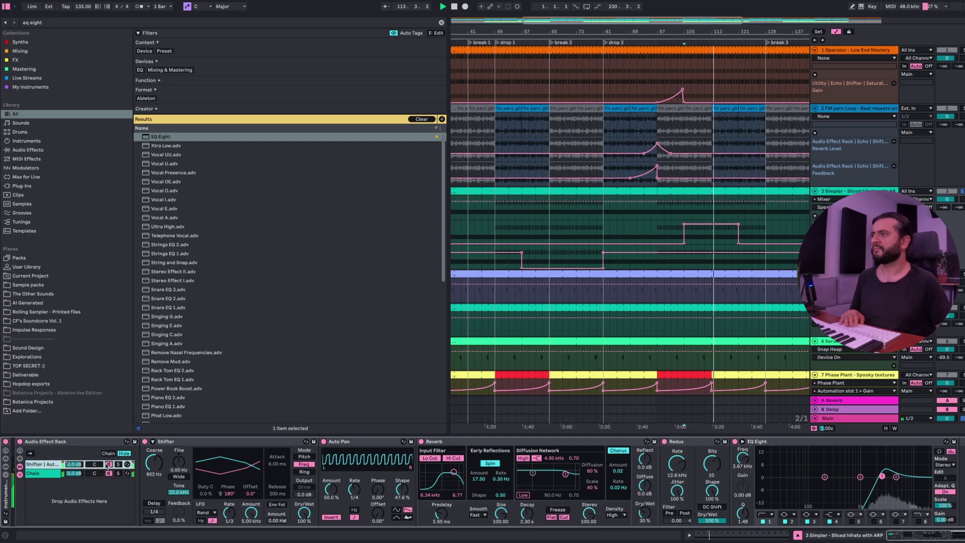
Step: Play from bar 101 and audition the noise shaker chain of the Instrument Rack in solo
left_click(673, 218)
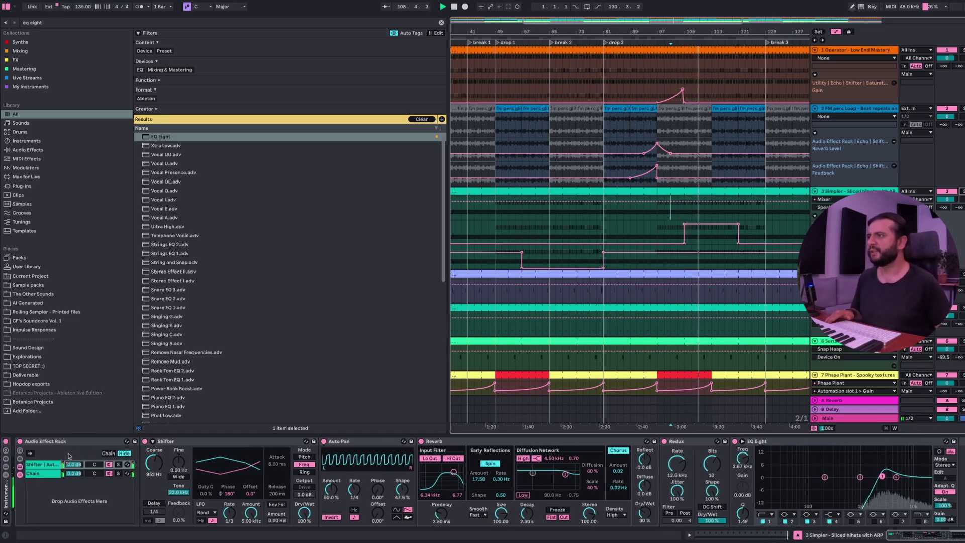
scroll(65, 472, "up", 5)
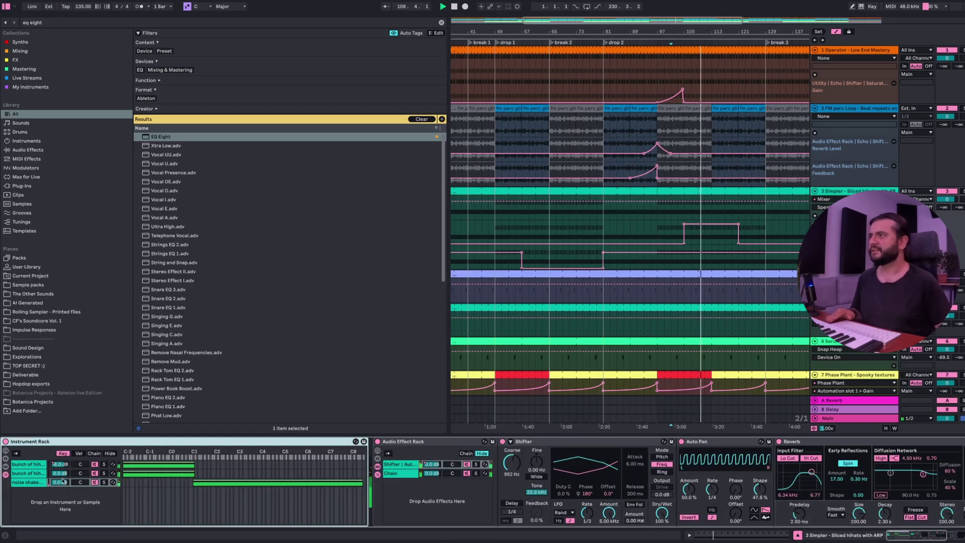
left_click(104, 482)
key("space")
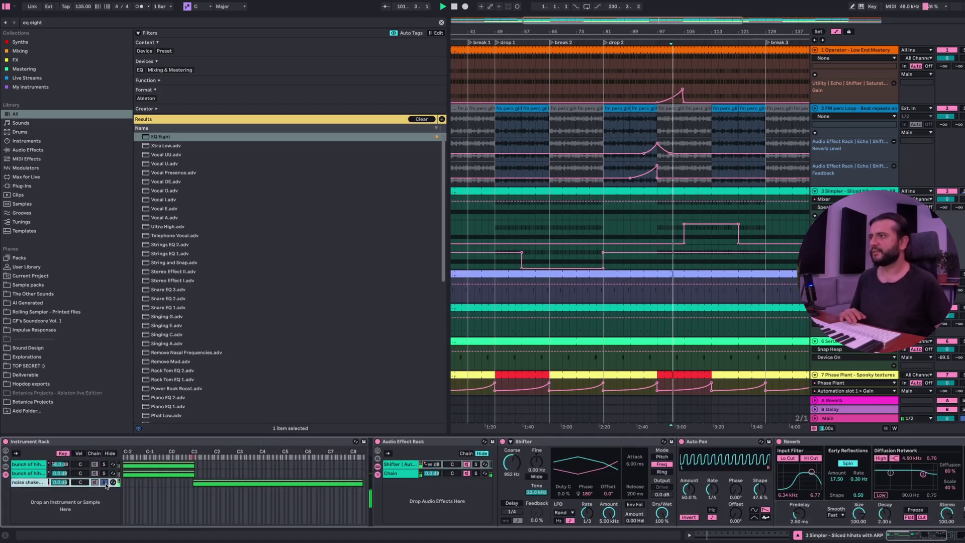
Step: Show the devices of the second hihats chain and turn off bands 2, 3 and 4 of its EQ Eight during playback
left_click(22, 472)
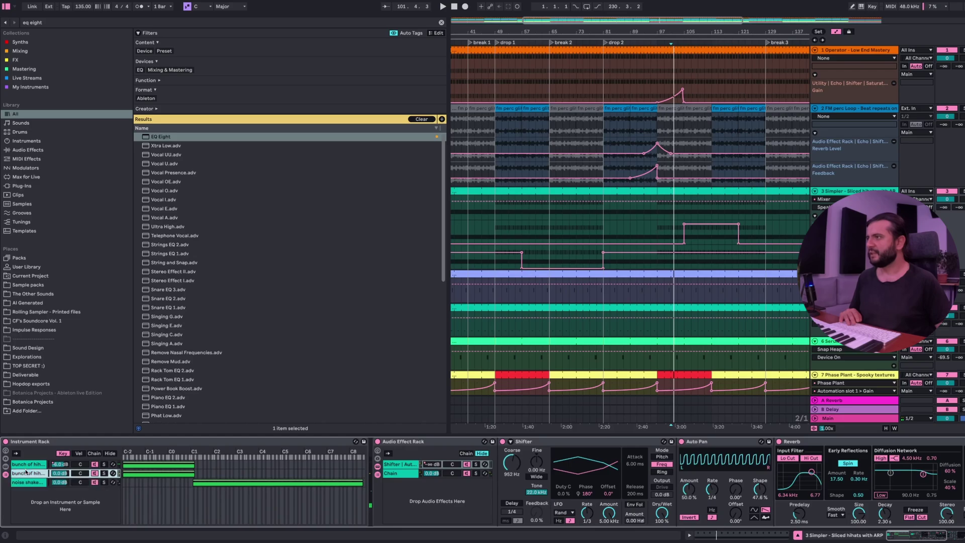
left_click(26, 472)
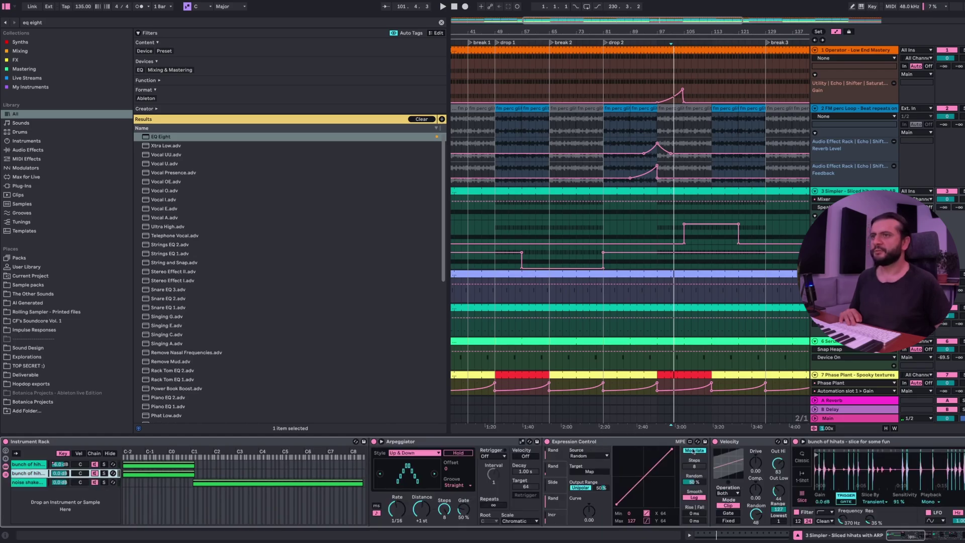
scroll(693, 451, "right", 10)
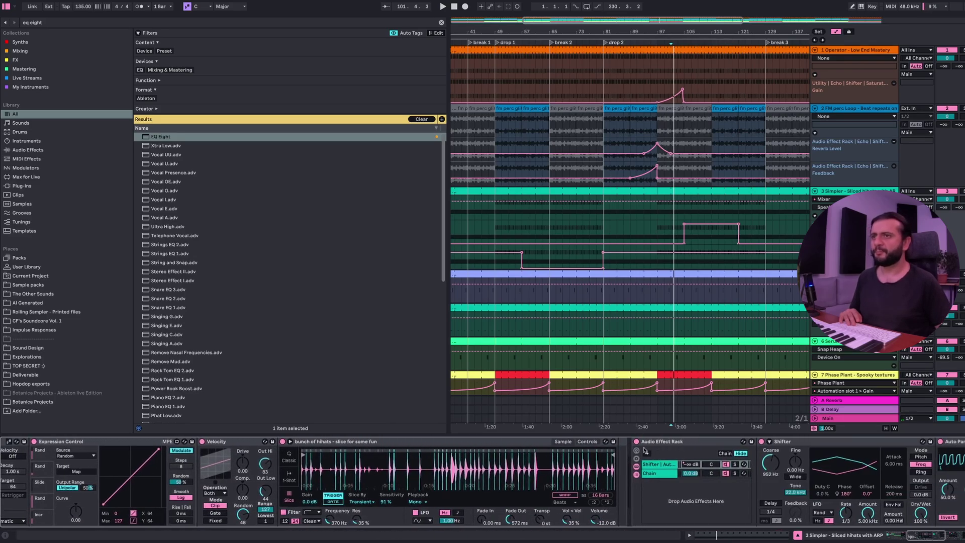
scroll(620, 467, "right", 10)
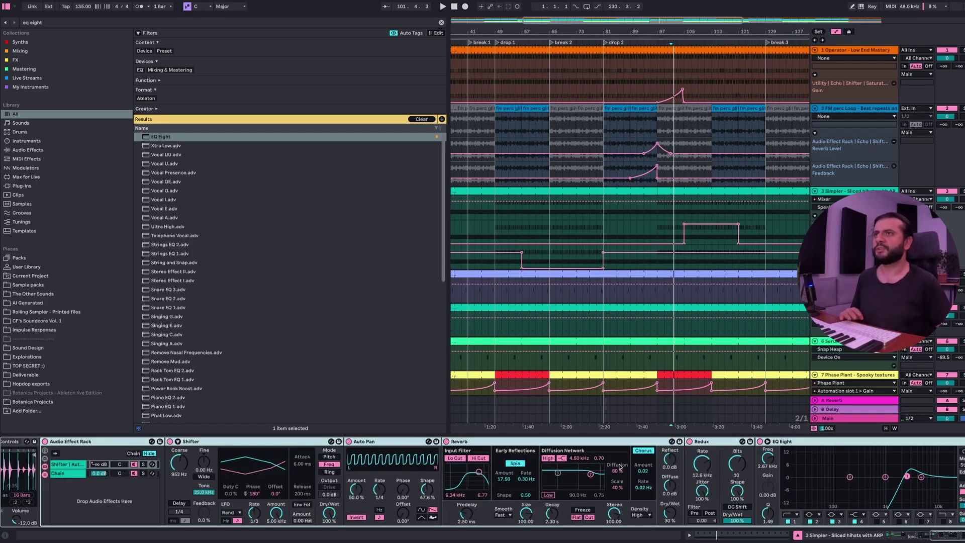
key("space")
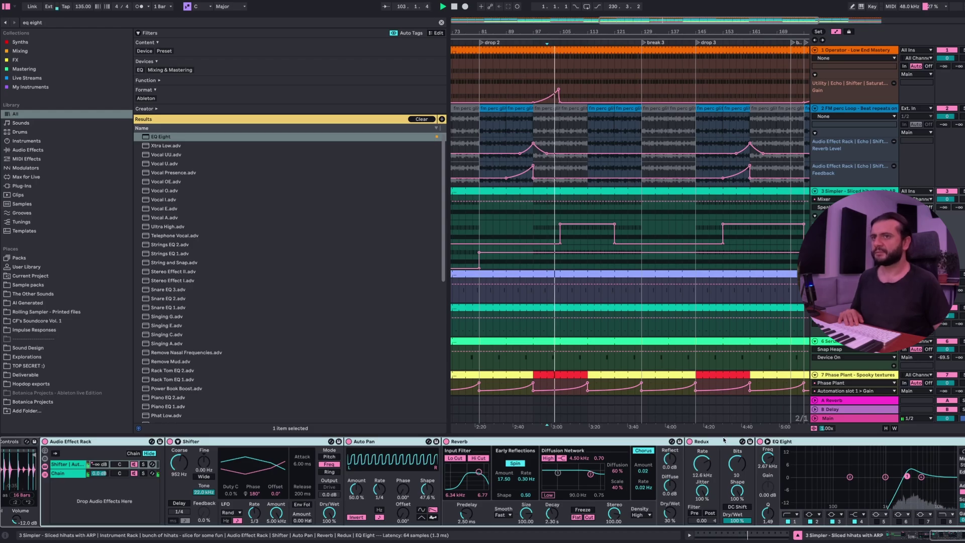
scroll(724, 440, "right", 2)
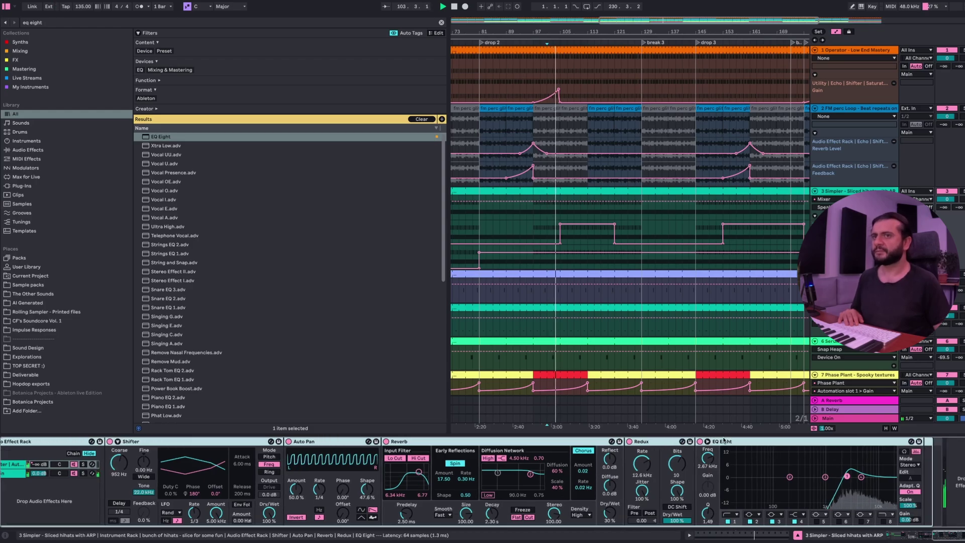
left_click(772, 521)
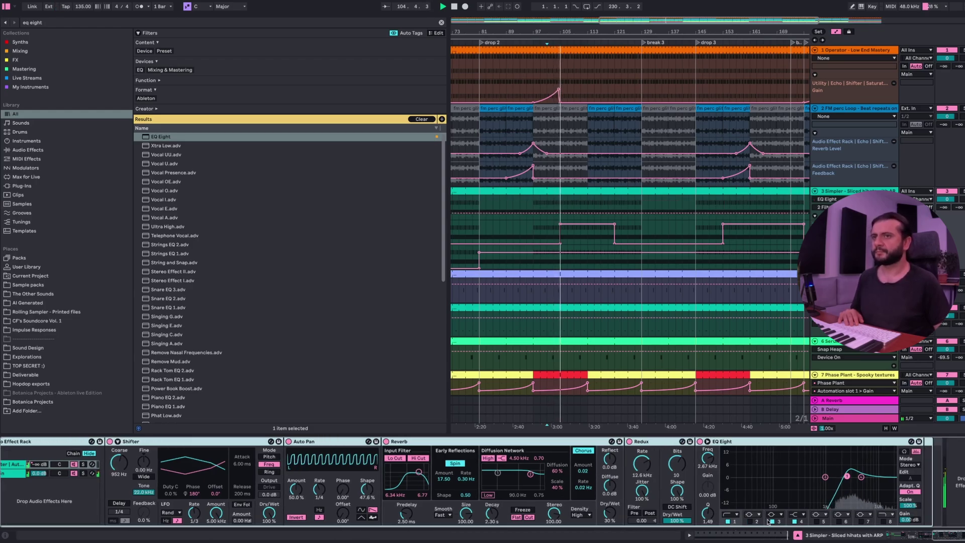
left_click(794, 521)
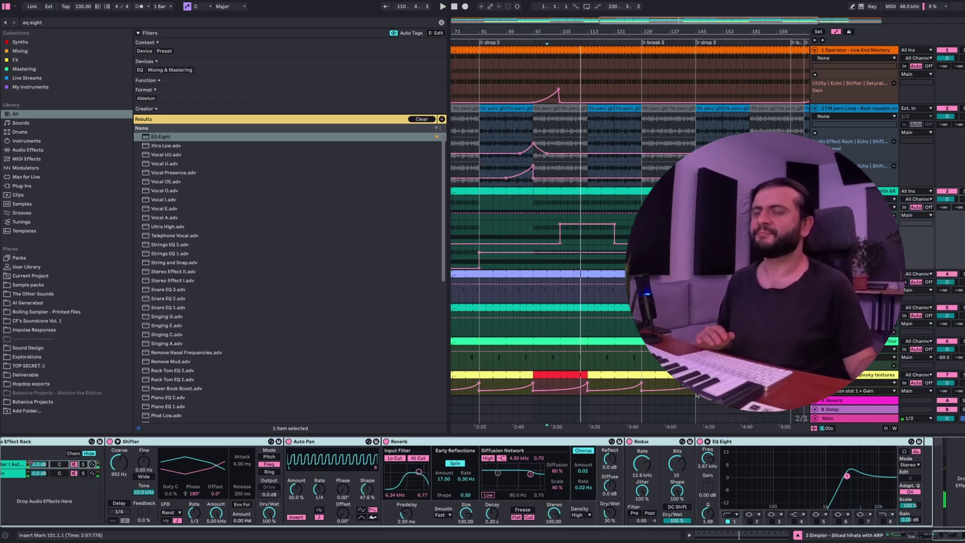
key("w")
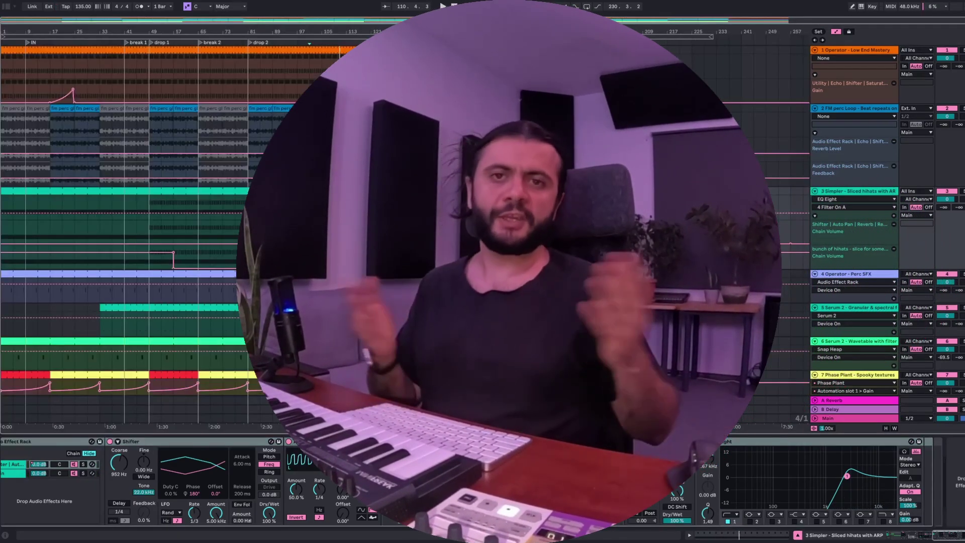